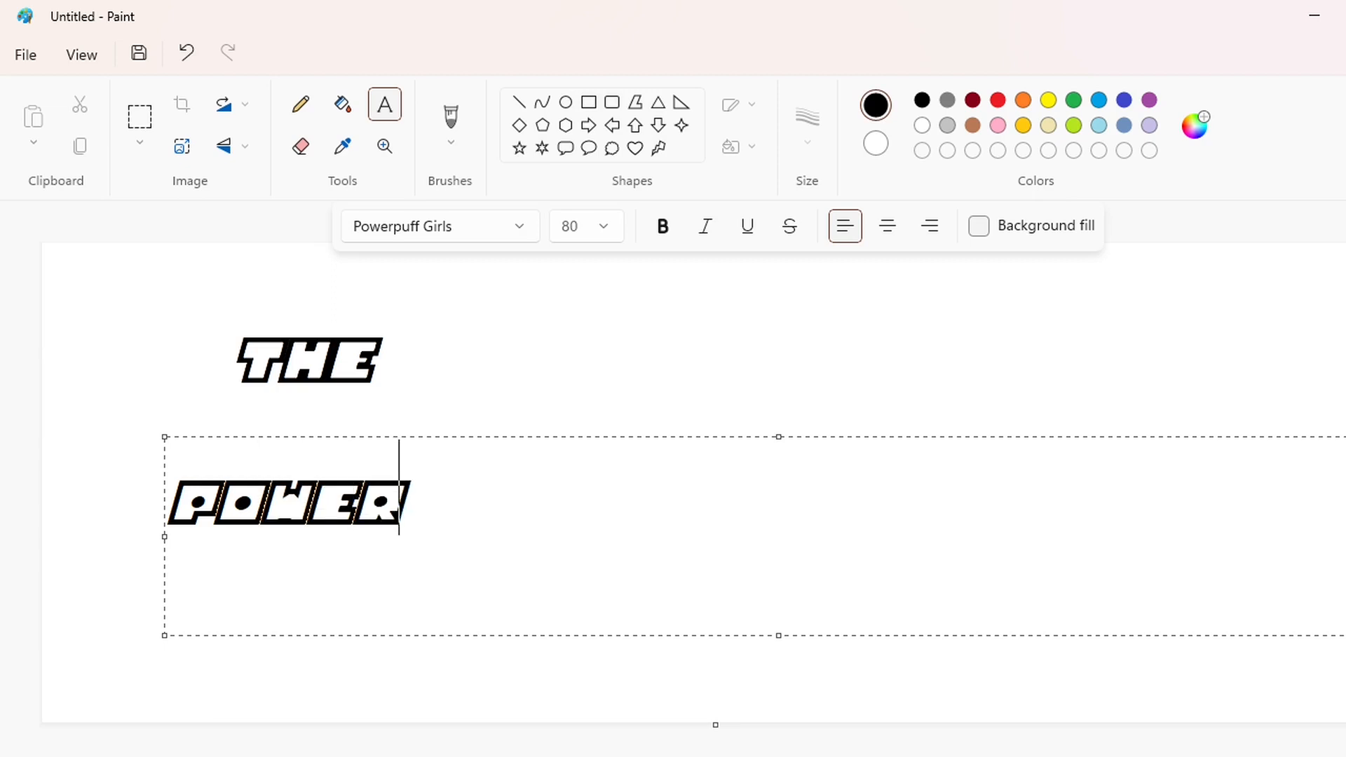
Enlarge the POWERPUFF text to font size 200 and shift its text box up and left, beneath THE
key(ctrl+a)
click(603, 226)
text(150)
key(Return)
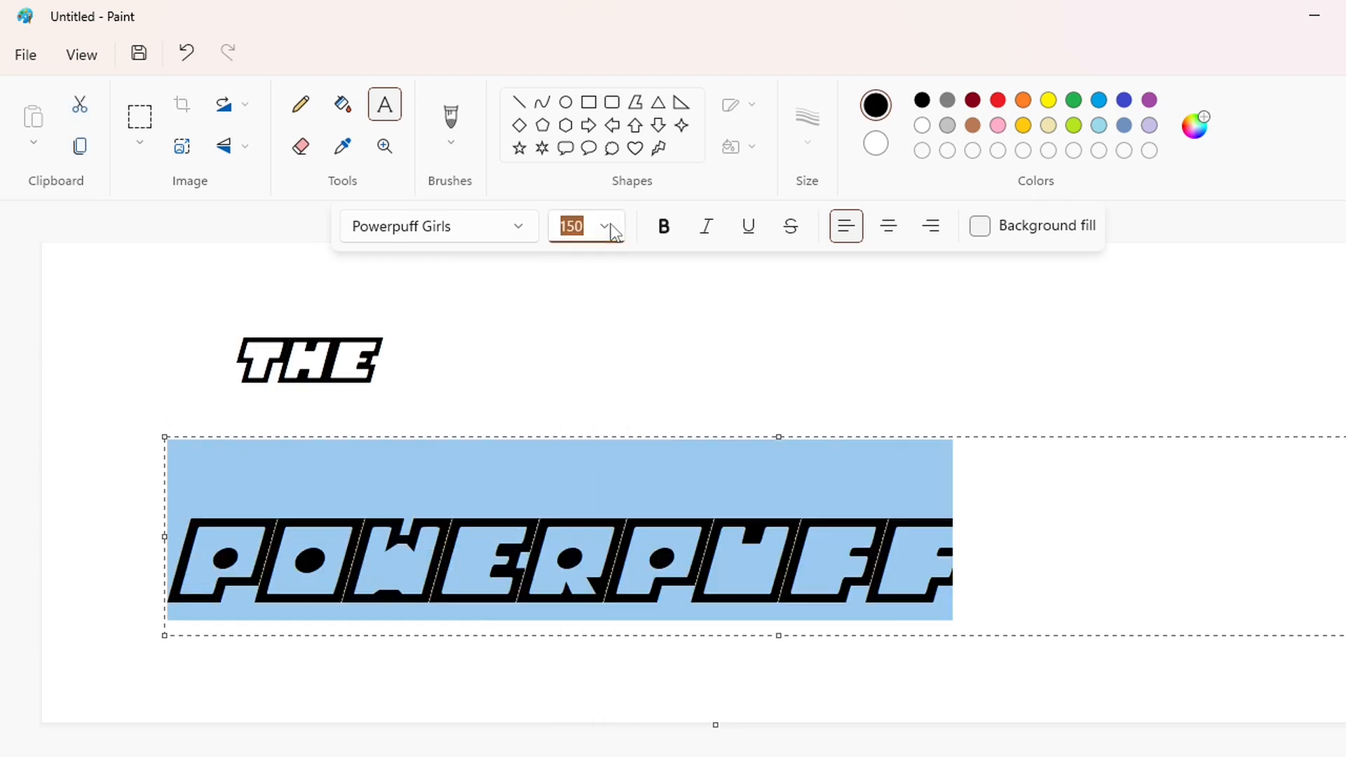
click(605, 227)
text(200)
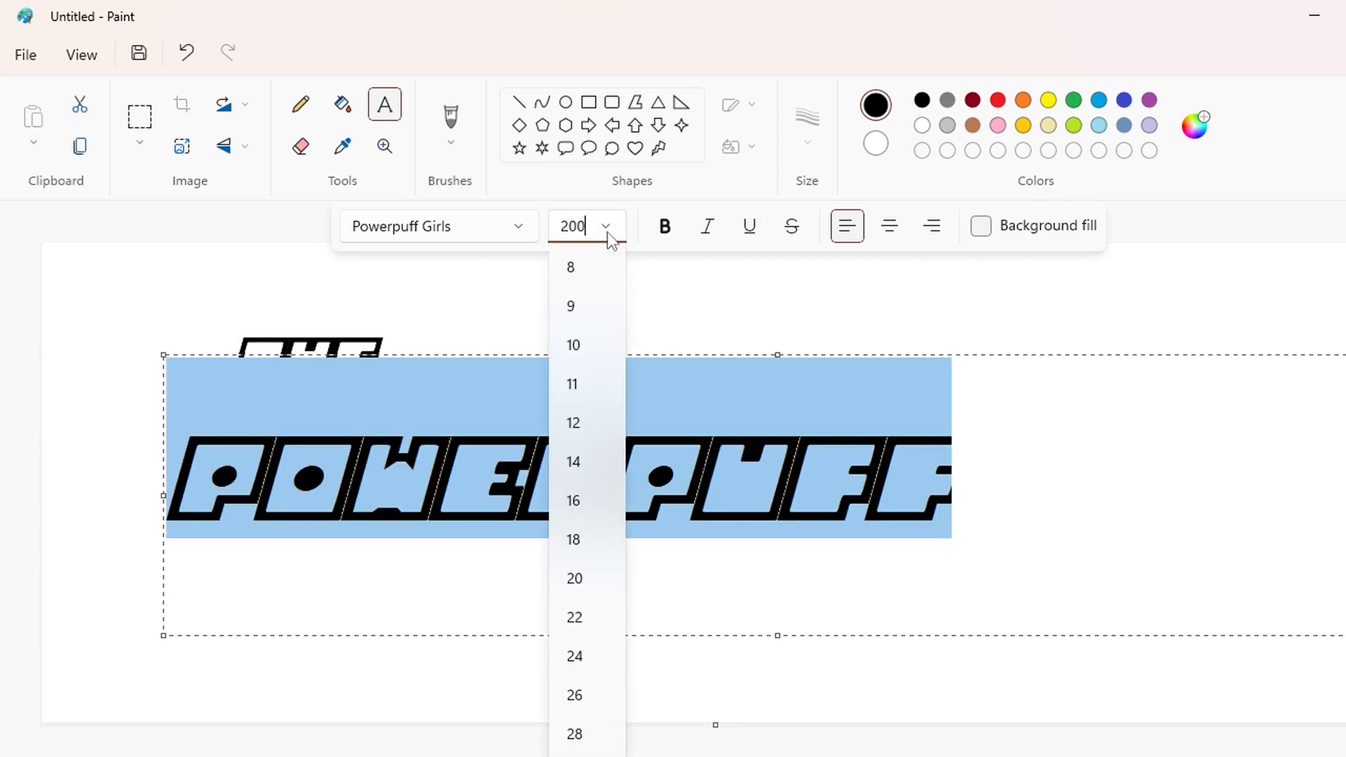
key(Return)
drag(164, 355, 115, 301)
Try font size 220 on the POWERPUFF text and return it to 200
key(ctrl+a)
click(612, 229)
text(220)
key(Return)
key(ctrl+a)
click(610, 229)
text(200)
key(Return)
Add the text GIRLS at size 200 below POWERPUFF and shift it right until it meets that word's lower edge
click(232, 570)
click(129, 679)
text(GIRLS)
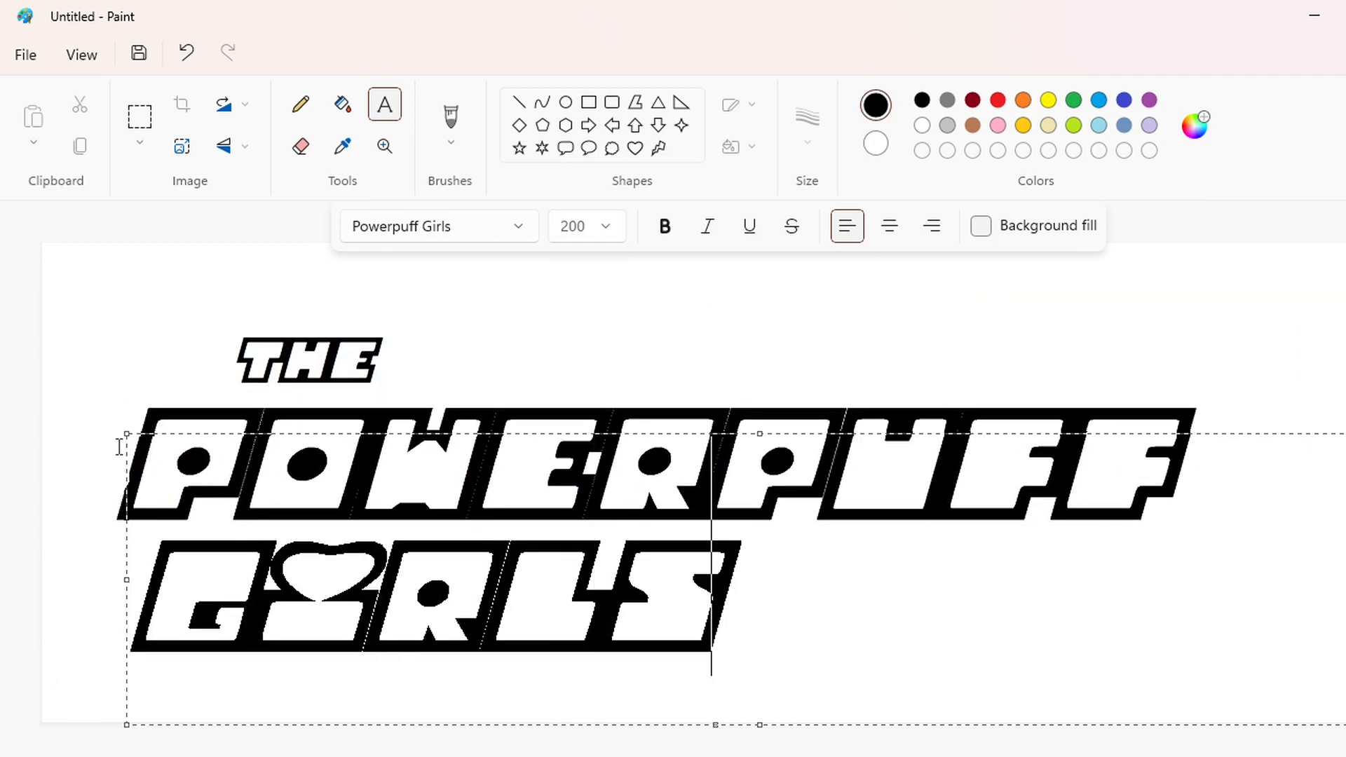
drag(127, 434, 313, 408)
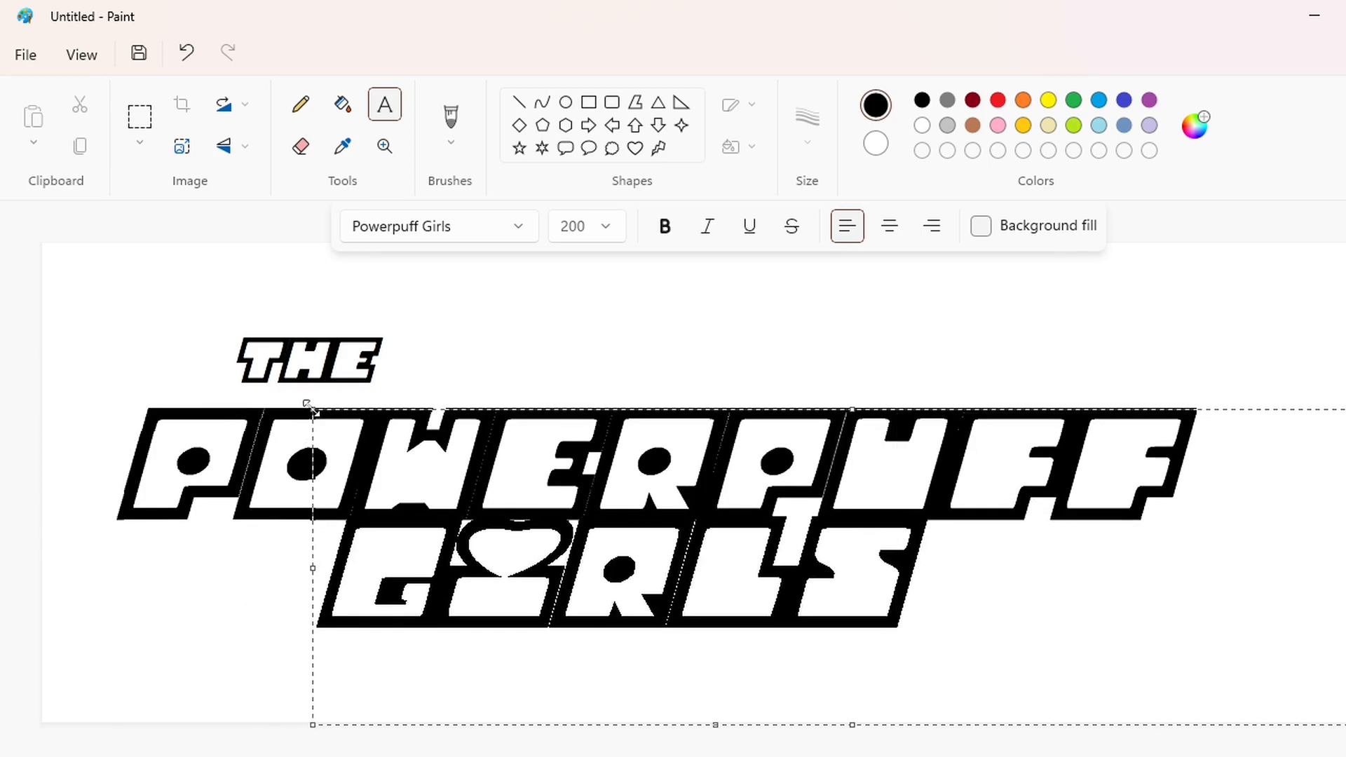
click(228, 668)
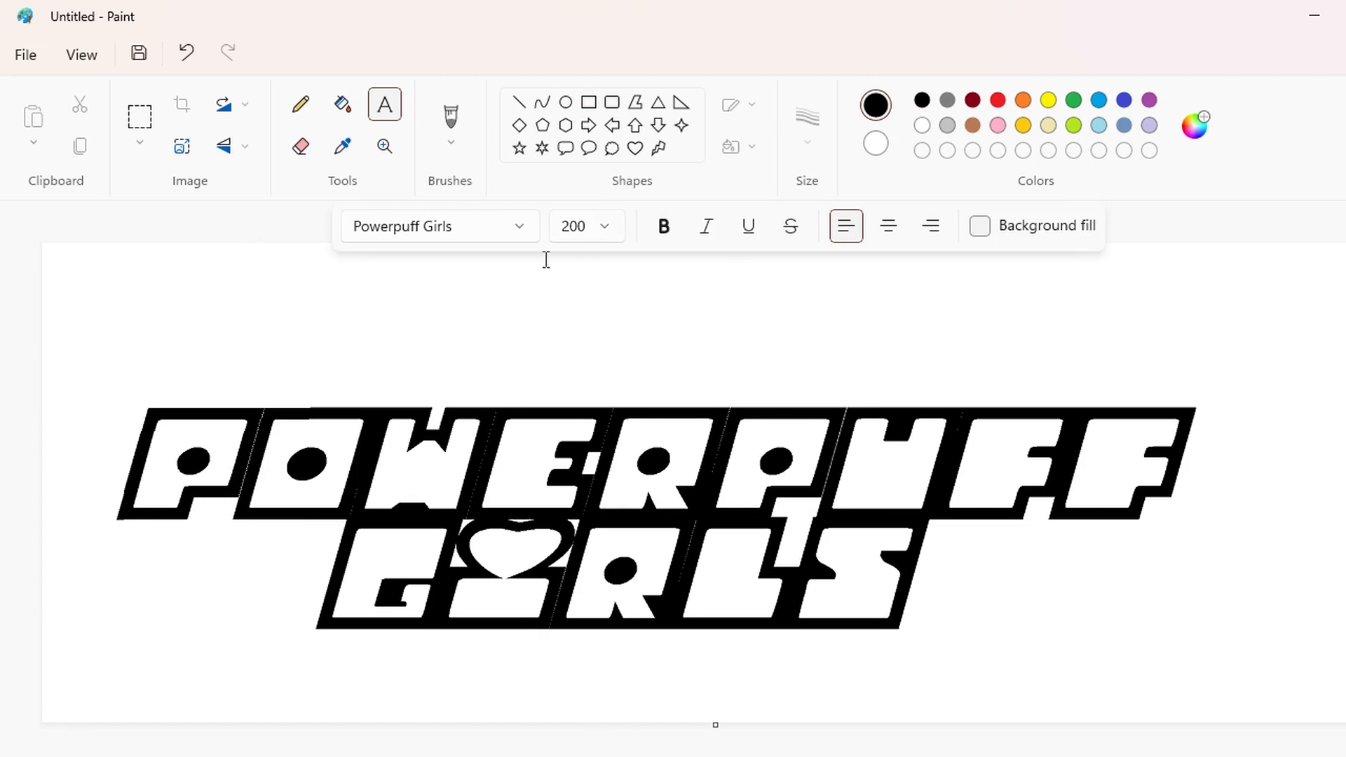
Place the word THE at font size 70 directly on top of the O of POWERPUFF
click(605, 226)
text(70)
click(247, 283)
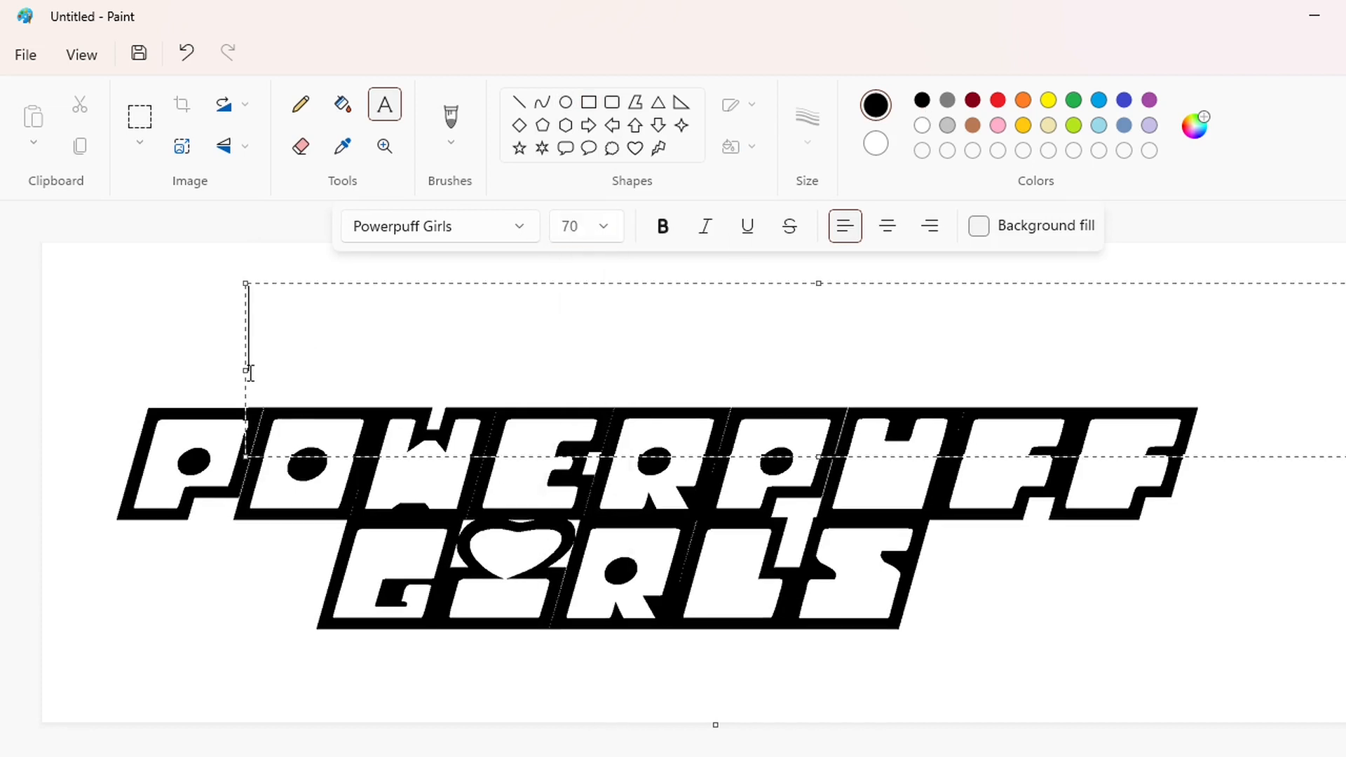
text(THE)
drag(247, 283, 252, 328)
click(176, 297)
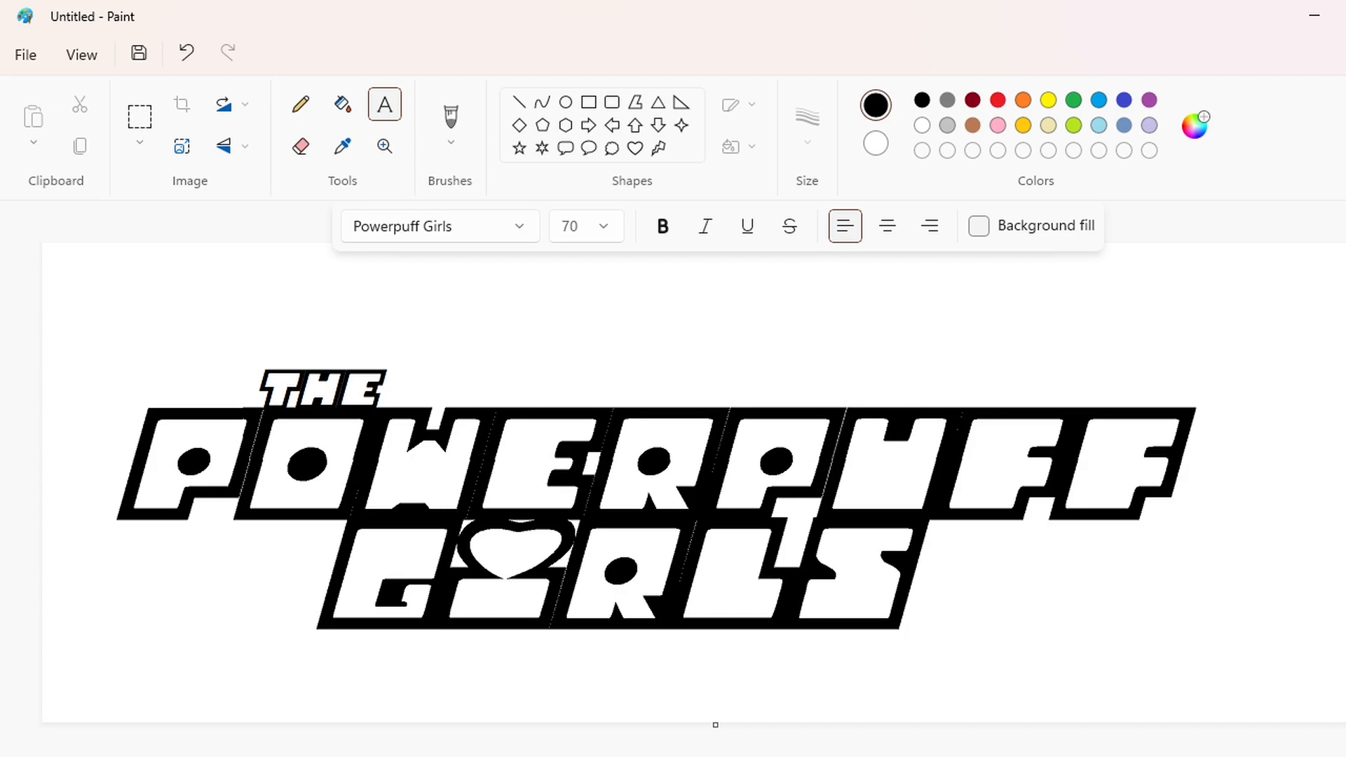
Draw a black line slanted like the letters and place it in the empty area above and left of POWERPUFF
scroll(649, 259, up, 1)
scroll(649, 259, down, 2)
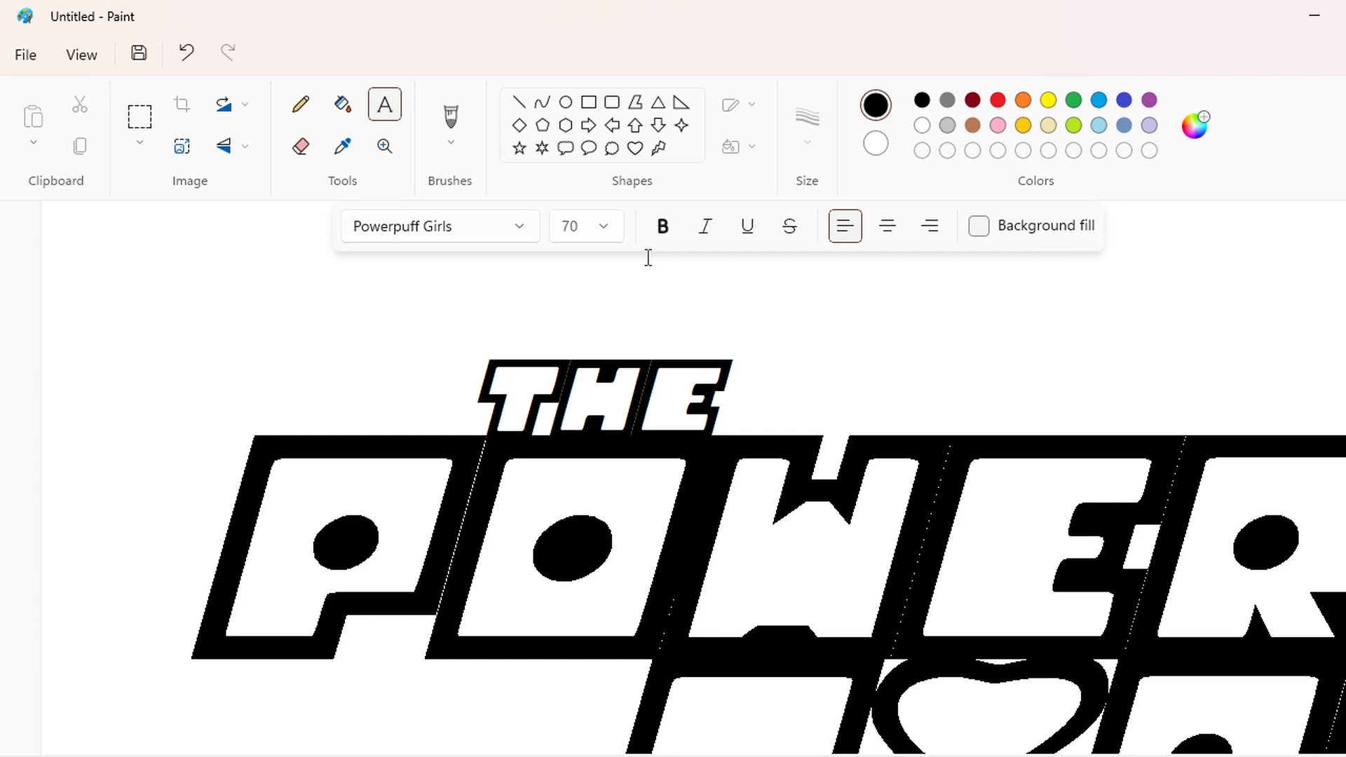
click(519, 103)
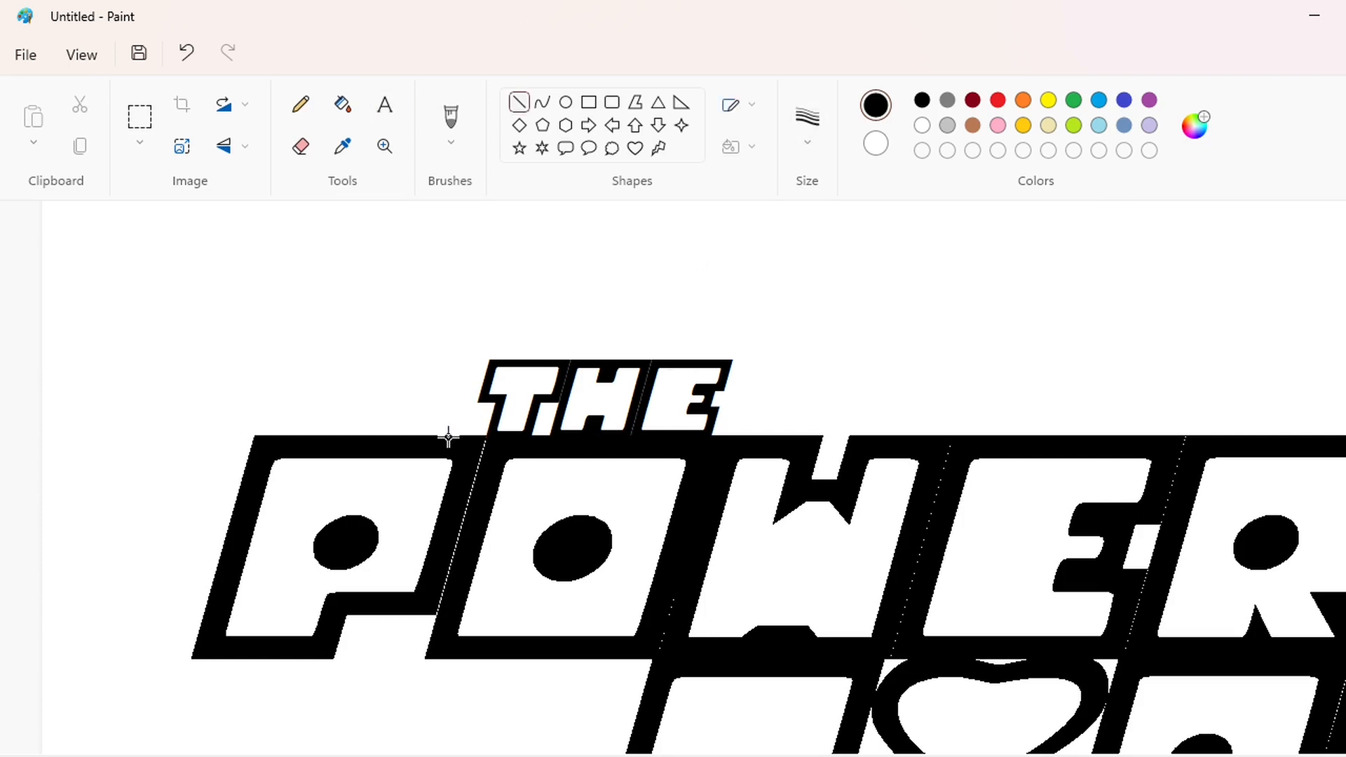
drag(453, 433, 484, 329)
mouse_move(469, 377)
mouse_down()
mouse_move(367, 427)
mouse_move(223, 531)
mouse_move(148, 296)
mouse_up()
Copy the slanted line and align the pasted copy with the left side of the T in THE
click(140, 117)
drag(70, 231, 230, 418)
key(ctrl+c)
key(ctrl+v)
click(143, 144)
click(146, 353)
drag(148, 345, 502, 411)
key(Down)
key(Down)
key(Down)
key(Down)
key(Down)
key(Down)
key(Down)
key(Down)
key(Down)
key(Down)
key(Right)
key(Right)
key(Right)
key(Right)
key(Right)
key(Right)
key(Right)
key(Right)
key(Right)
key(Right)
click(714, 420)
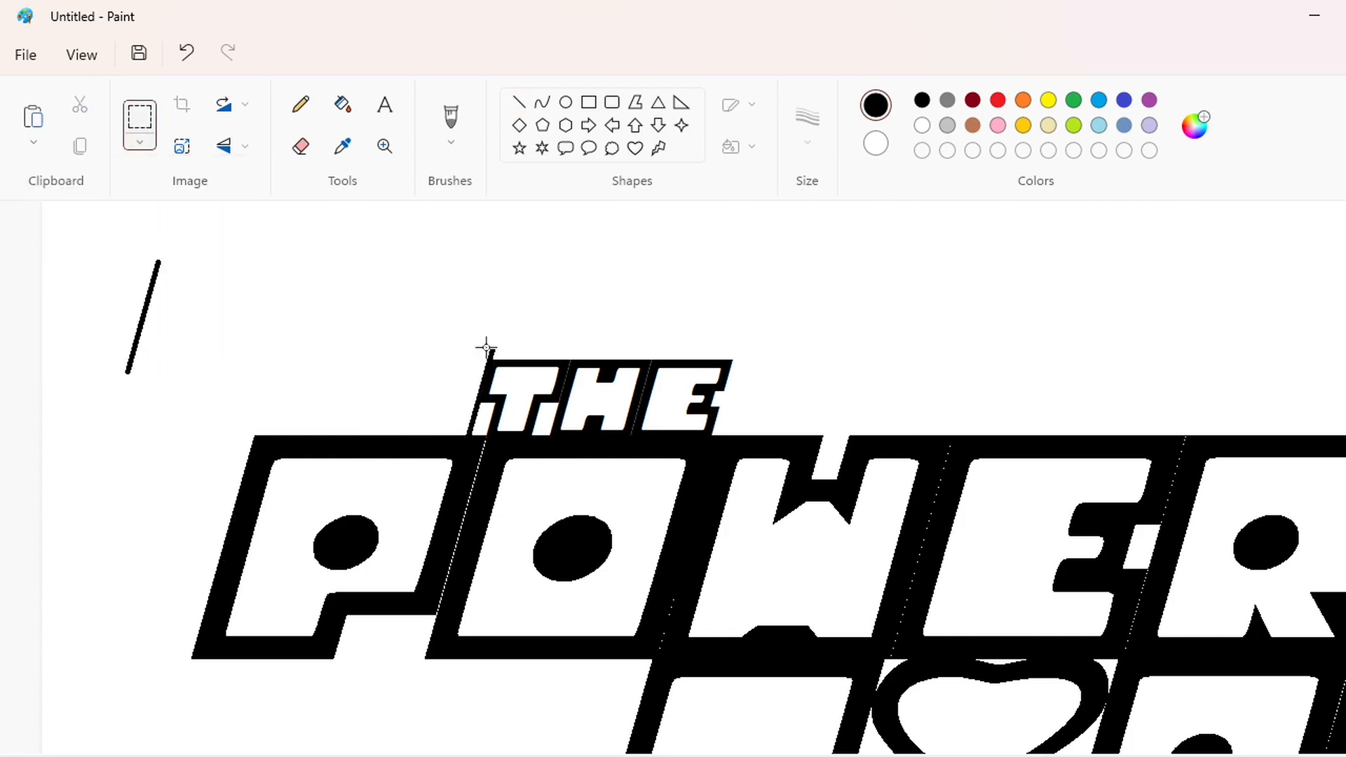
Paste a second copy of the slanted line and place it a short distance right of the E in THE
key(ctrl+v)
drag(157, 271, 994, 385)
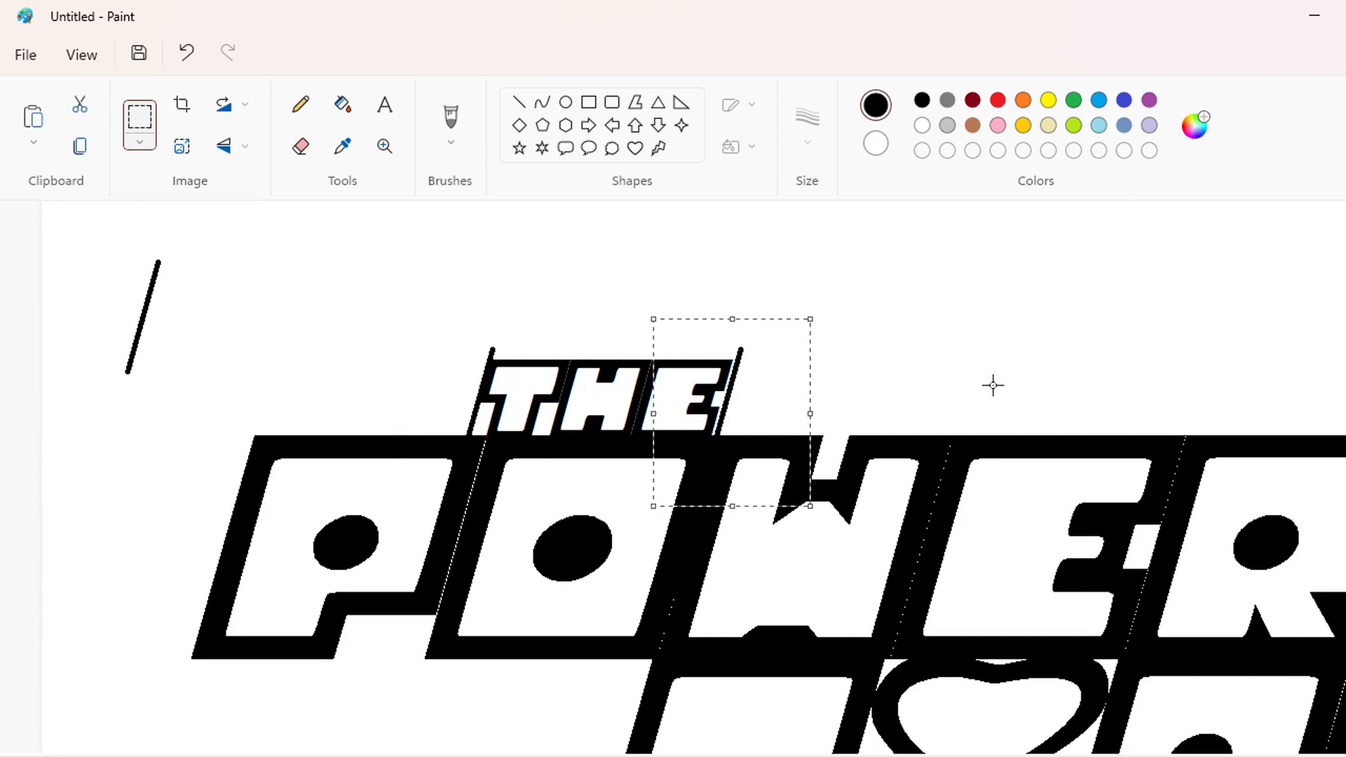
key(Left)
key(Left)
key(Left)
key(Left)
key(Left)
key(Left)
key(Right)
key(Right)
key(Right)
key(Right)
key(Right)
key(Right)
key(Right)
key(Right)
key(Right)
key(Right)
key(Right)
key(Right)
key(Right)
key(Right)
key(Right)
key(Right)
key(Right)
key(Right)
key(Right)
key(Right)
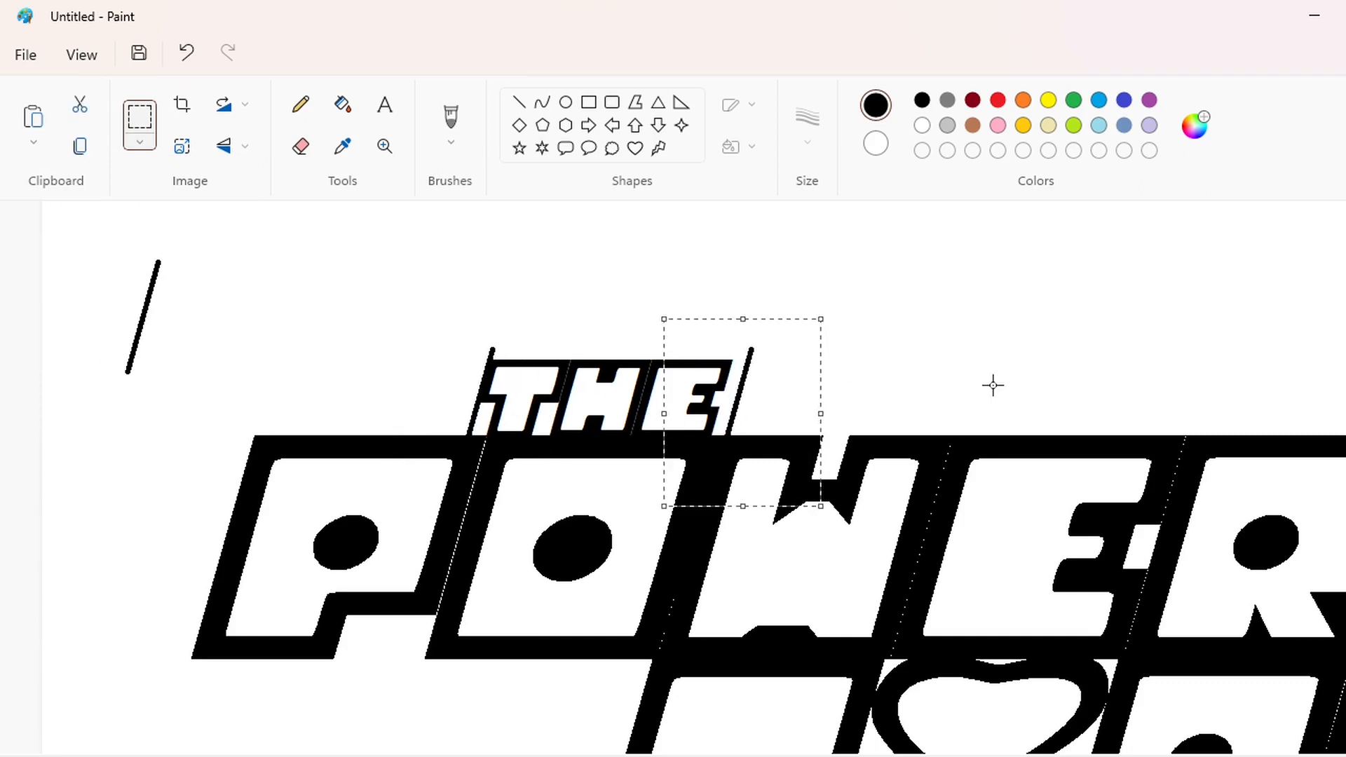
Close the top between THE's slanted side lines with a horizontal black line and fill the gaps around its letters black
click(519, 103)
drag(491, 347, 742, 347)
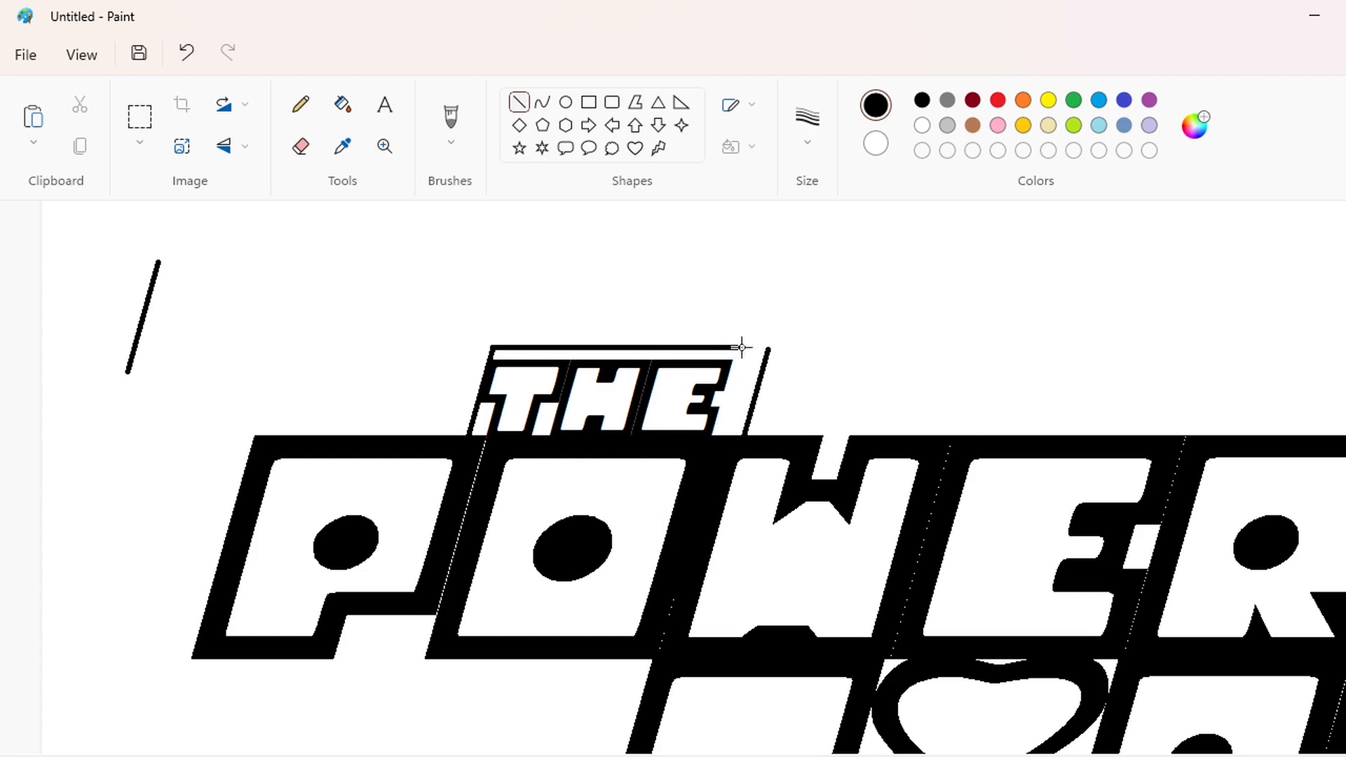
key(ctrl+z)
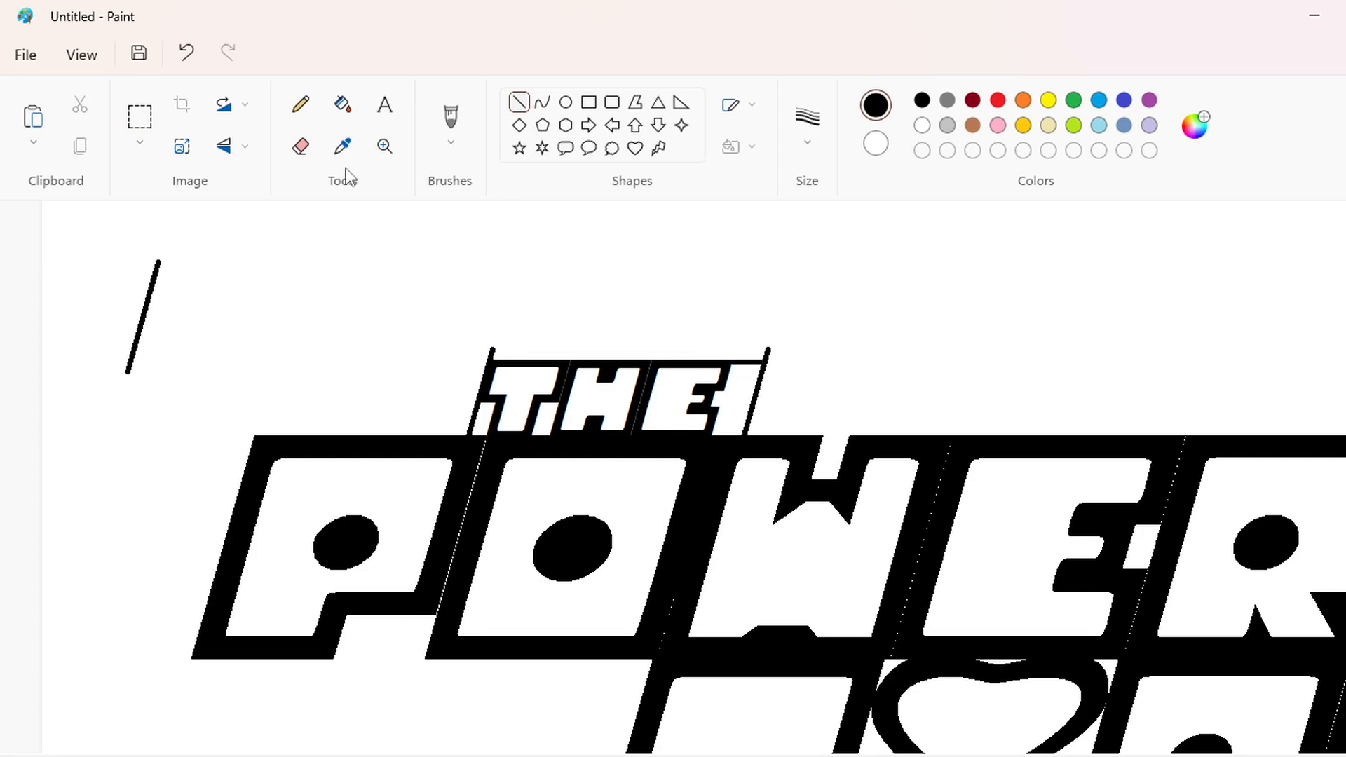
click(343, 104)
click(738, 411)
click(544, 420)
click(482, 422)
Try to erase the line tips sticking out above the THE block
click(519, 102)
click(922, 125)
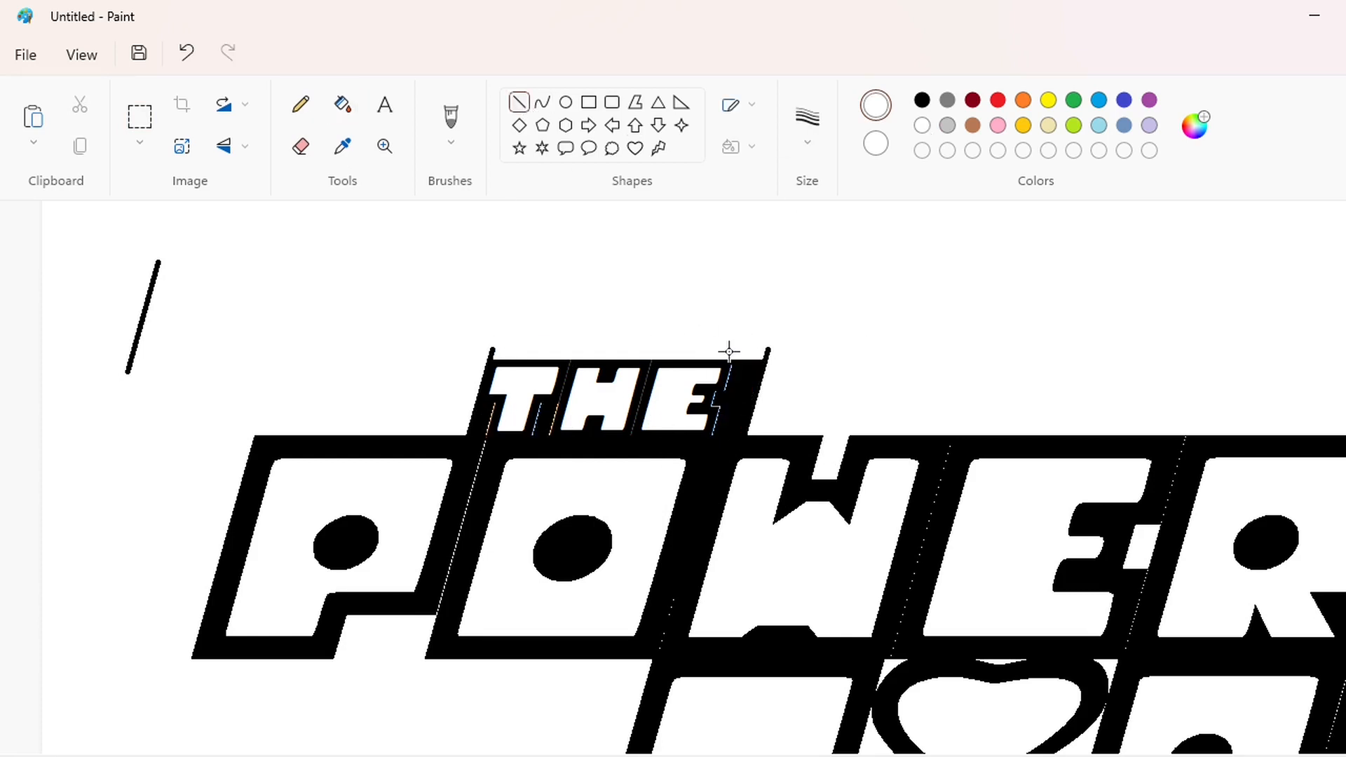
click(301, 147)
click(807, 126)
click(800, 298)
click(768, 350)
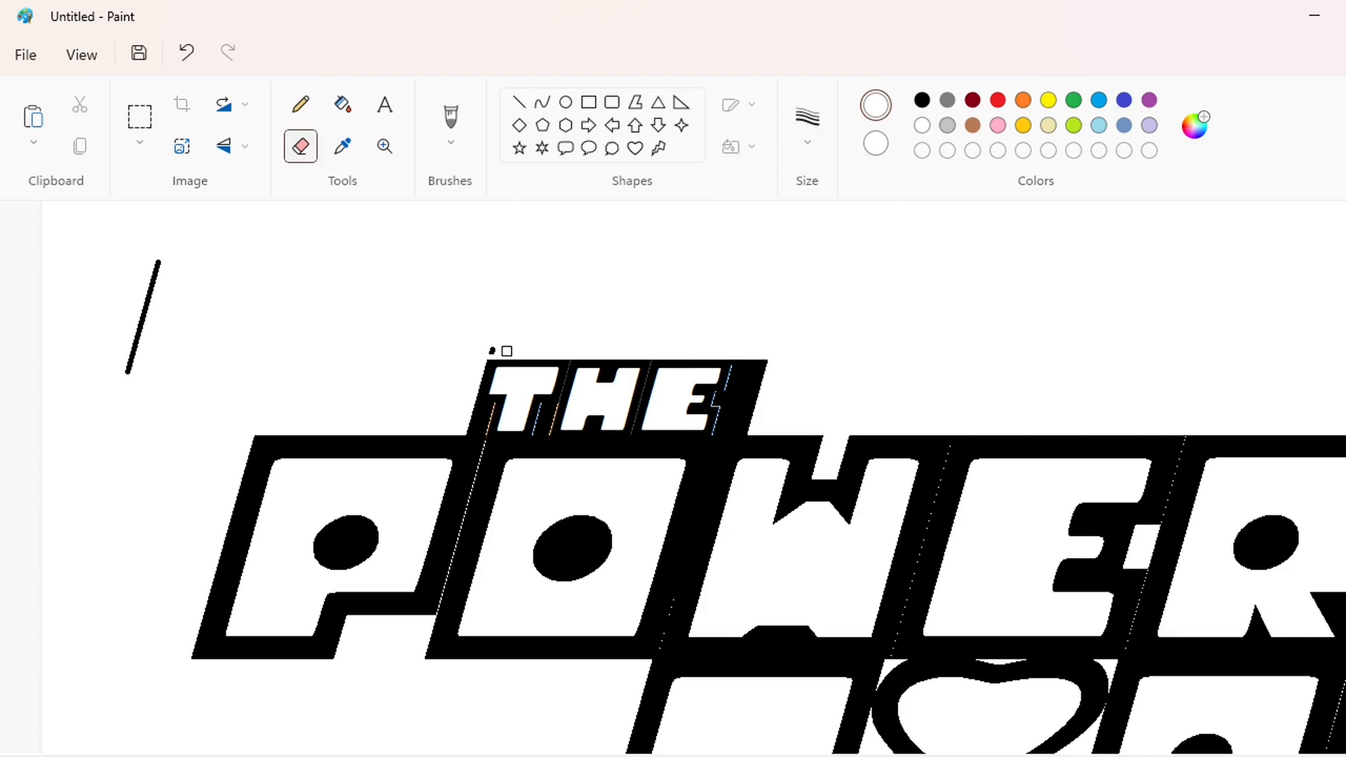
Raise the THE block's top edge with a black line and black fill, and cover the protruding tips with white
click(519, 103)
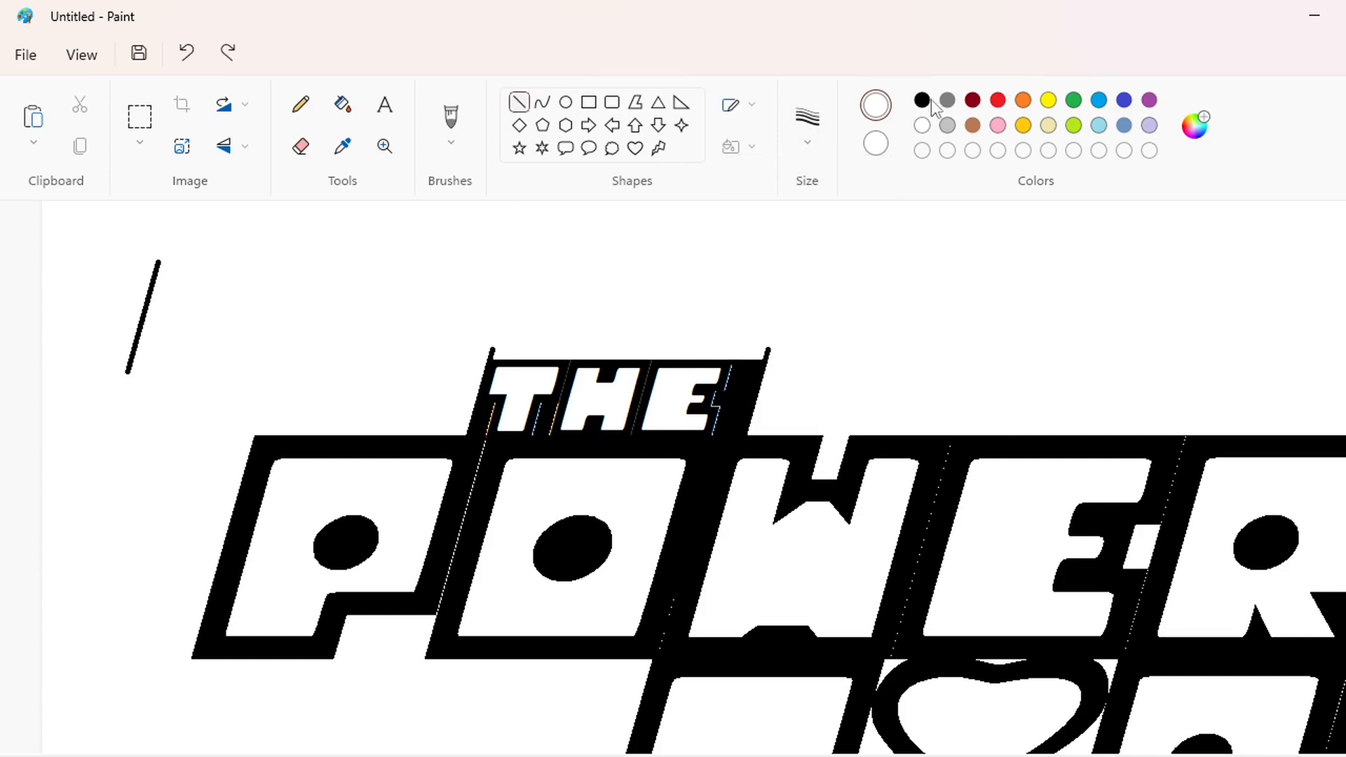
click(923, 100)
drag(493, 350, 768, 351)
click(342, 104)
click(505, 356)
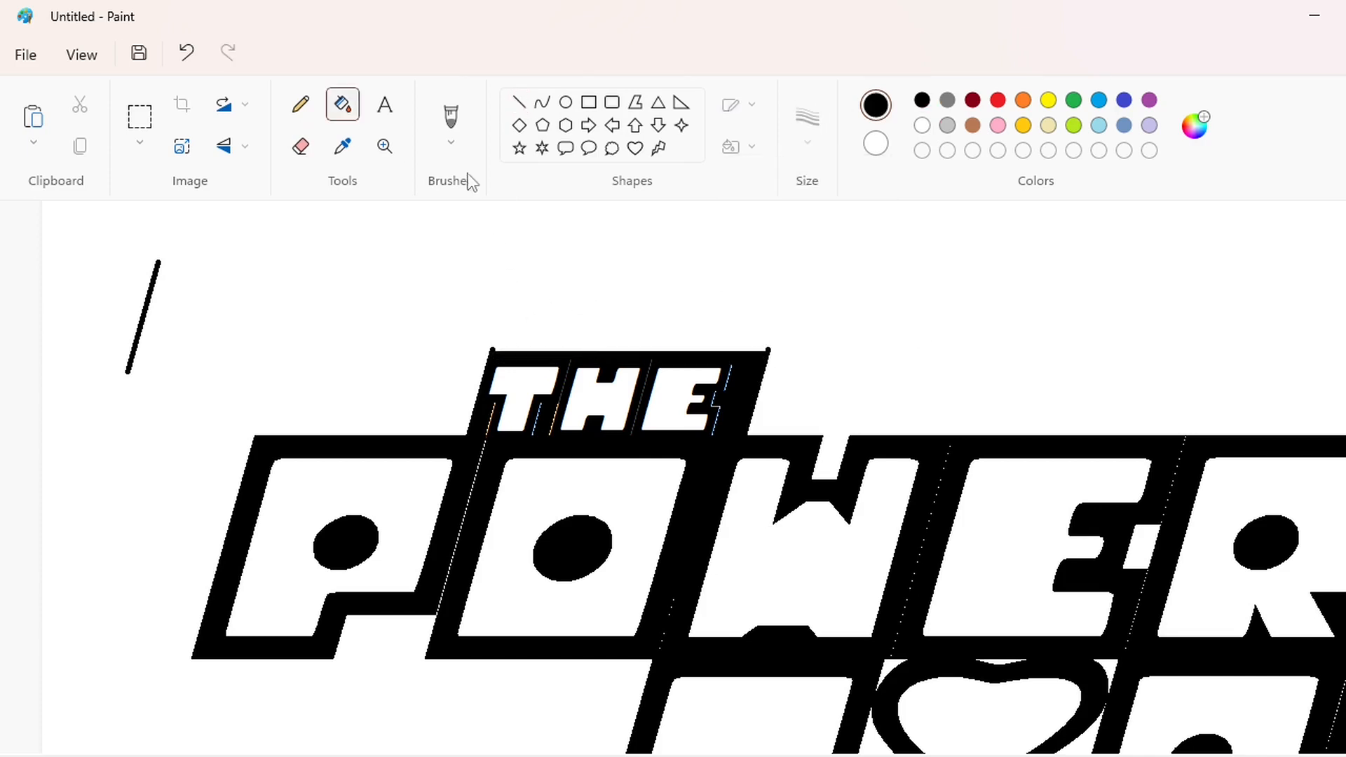
click(519, 103)
click(922, 125)
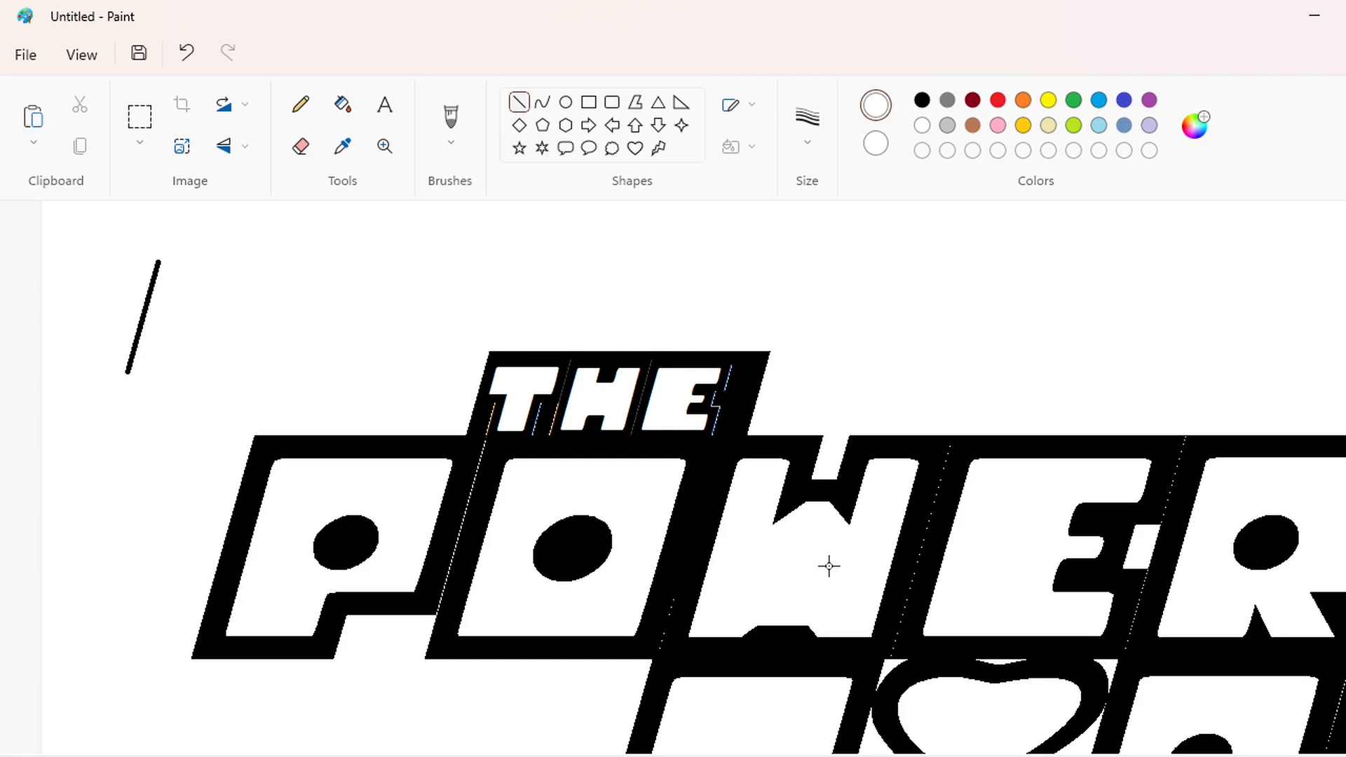
Draw black lines closing the top of the W's notch and running along POWERPUFF's lower edge past the last F
scroll(829, 567, down, 2)
scroll(673, 477, right, 7)
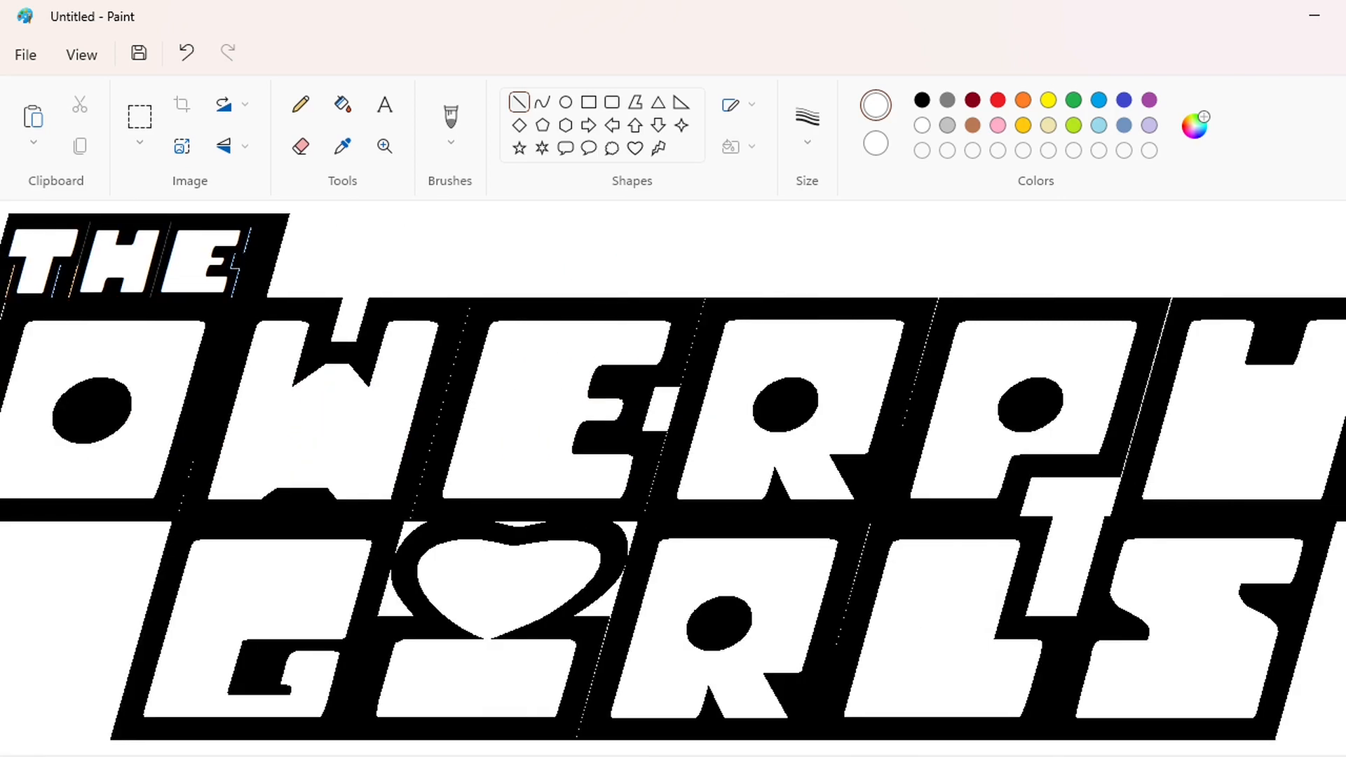
click(923, 101)
scroll(470, 283, right, 8)
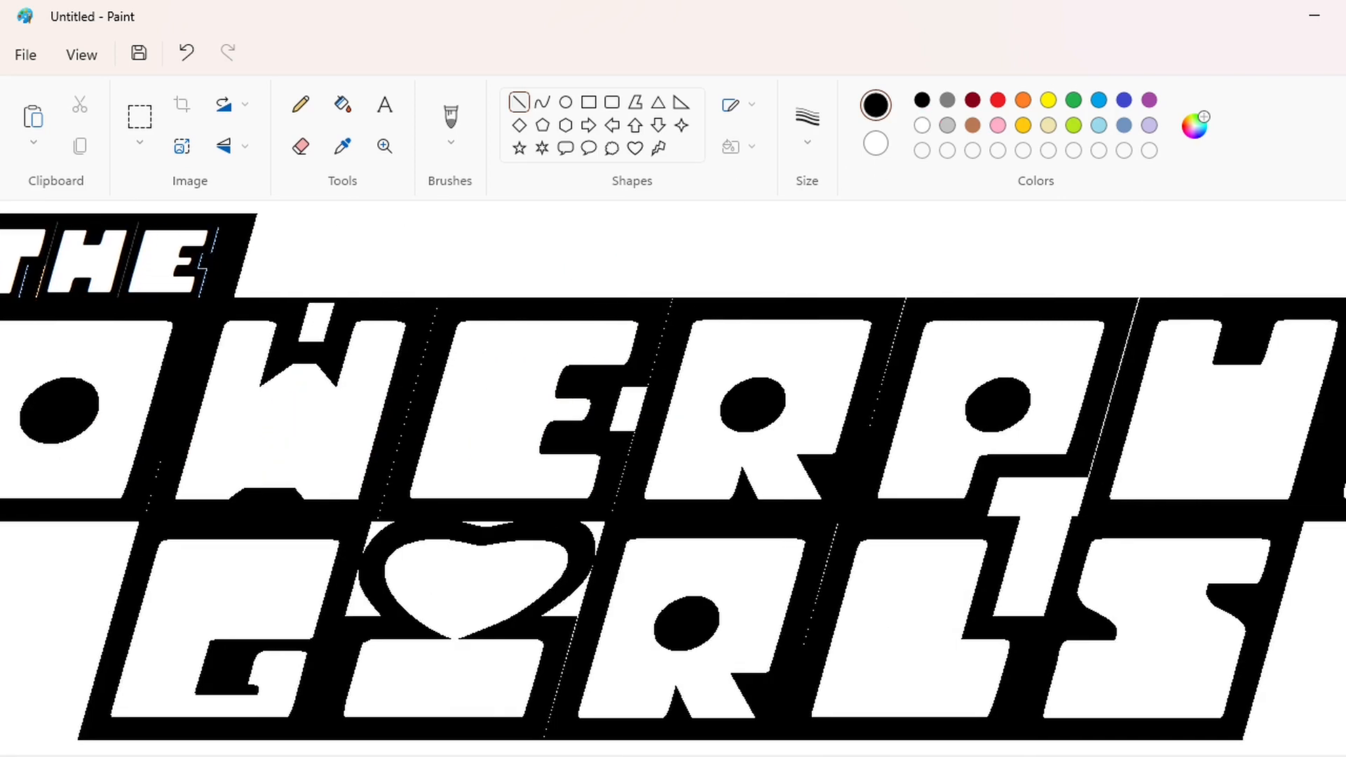
mouse_move(892, 515)
mouse_down()
mouse_move(1124, 528)
mouse_move(1338, 519)
mouse_up()
Draw a slanted black line that extends the last F's right edge down to the lower horizontal line
click(522, 102)
drag(1303, 318, 1261, 467)
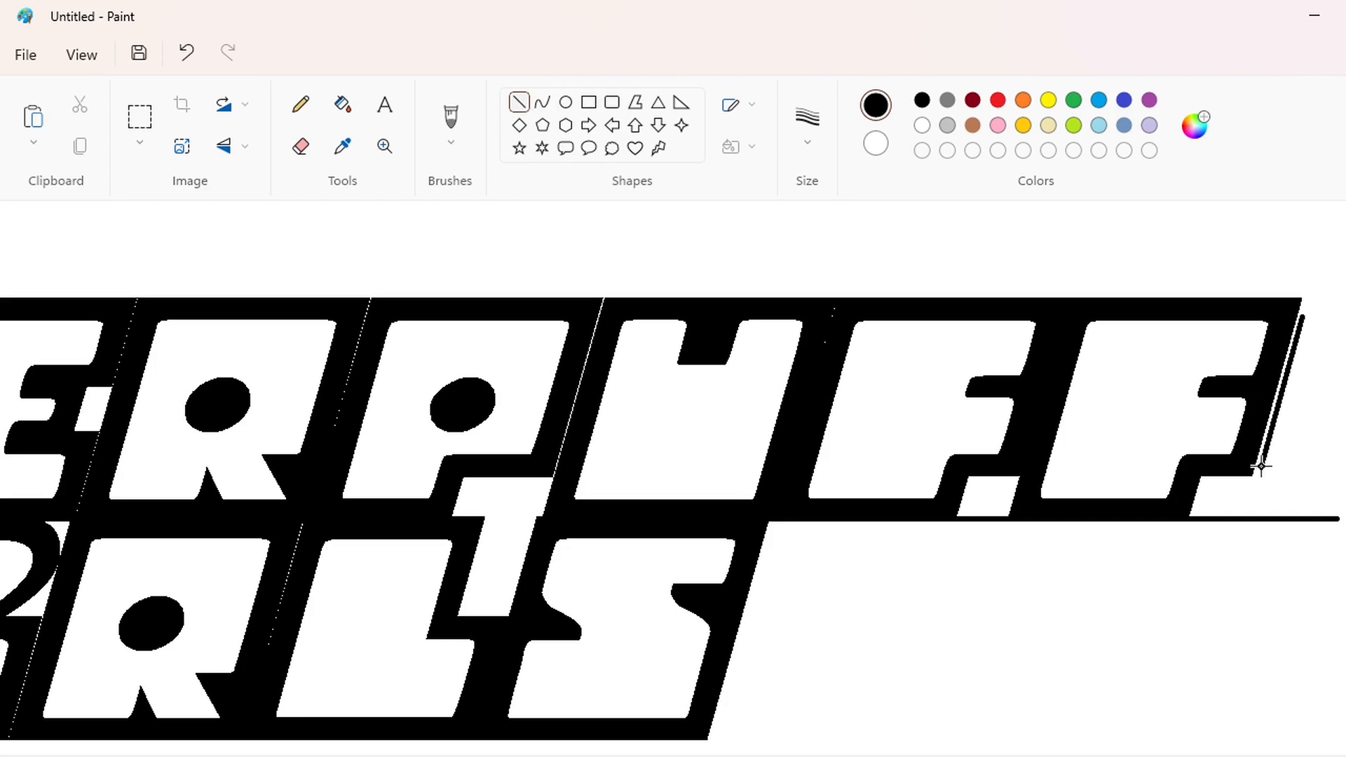
key(Down)
key(Down)
key(Down)
key(Down)
key(Down)
key(Down)
key(Down)
key(Down)
key(Down)
key(Down)
key(Down)
key(Down)
key(Down)
key(Down)
key(Down)
key(Down)
key(Down)
key(Down)
key(Down)
key(Down)
key(Left)
key(Left)
key(Left)
key(Left)
key(Left)
key(Left)
key(Left)
key(Left)
Fill the gaps under both Fs black and turn the excess line beyond the last F white
click(343, 105)
click(1217, 496)
click(989, 496)
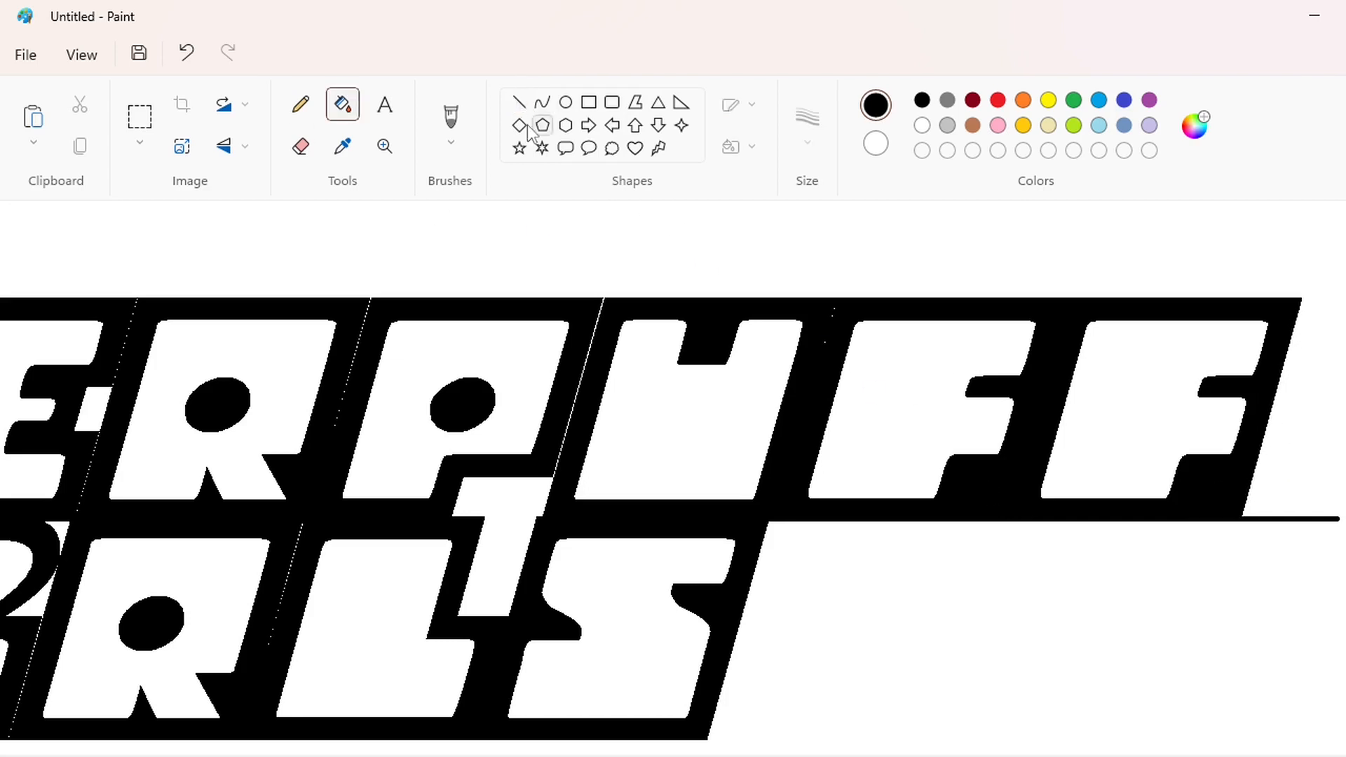
click(519, 102)
click(343, 105)
click(1292, 519)
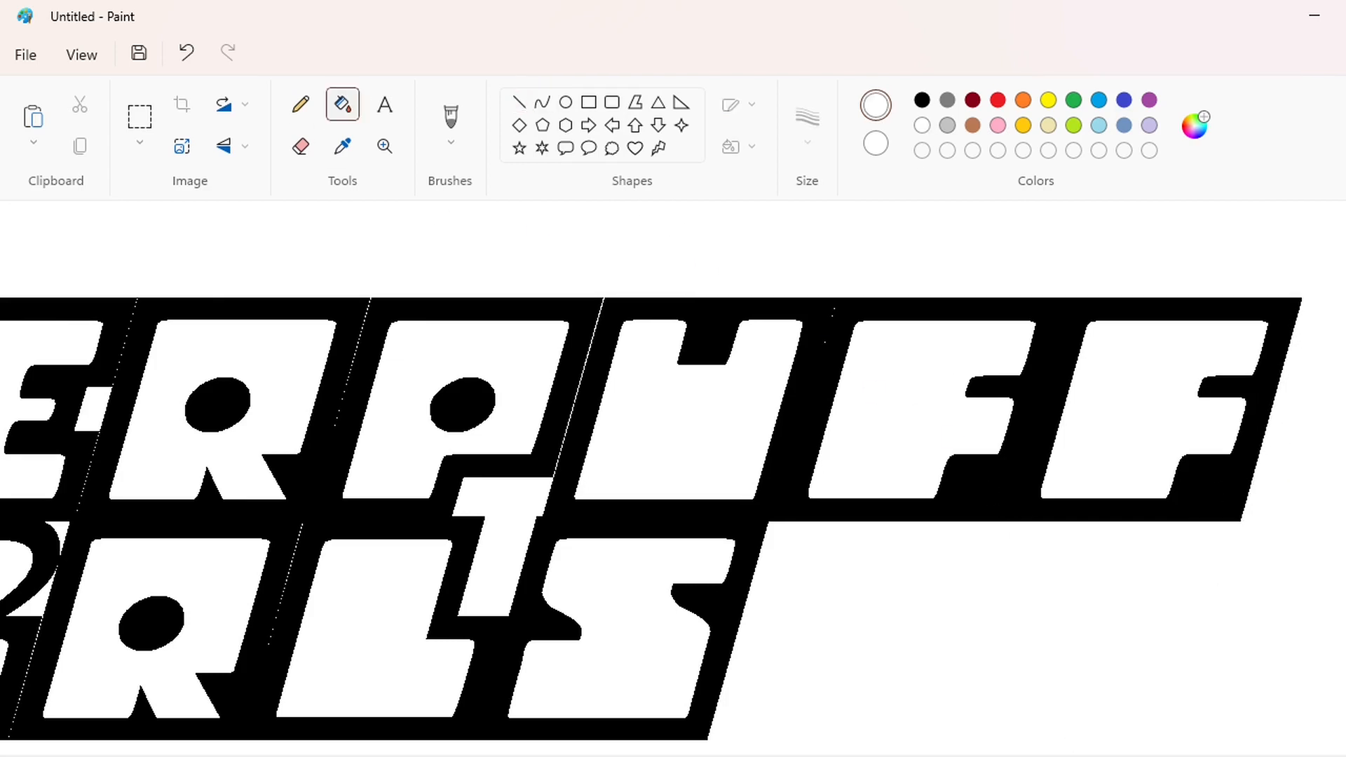
Fill the gaps beside the first E, between the second P and the L, and around the heart with black
scroll(1292, 519, left, 5)
click(923, 104)
click(1134, 506)
click(714, 408)
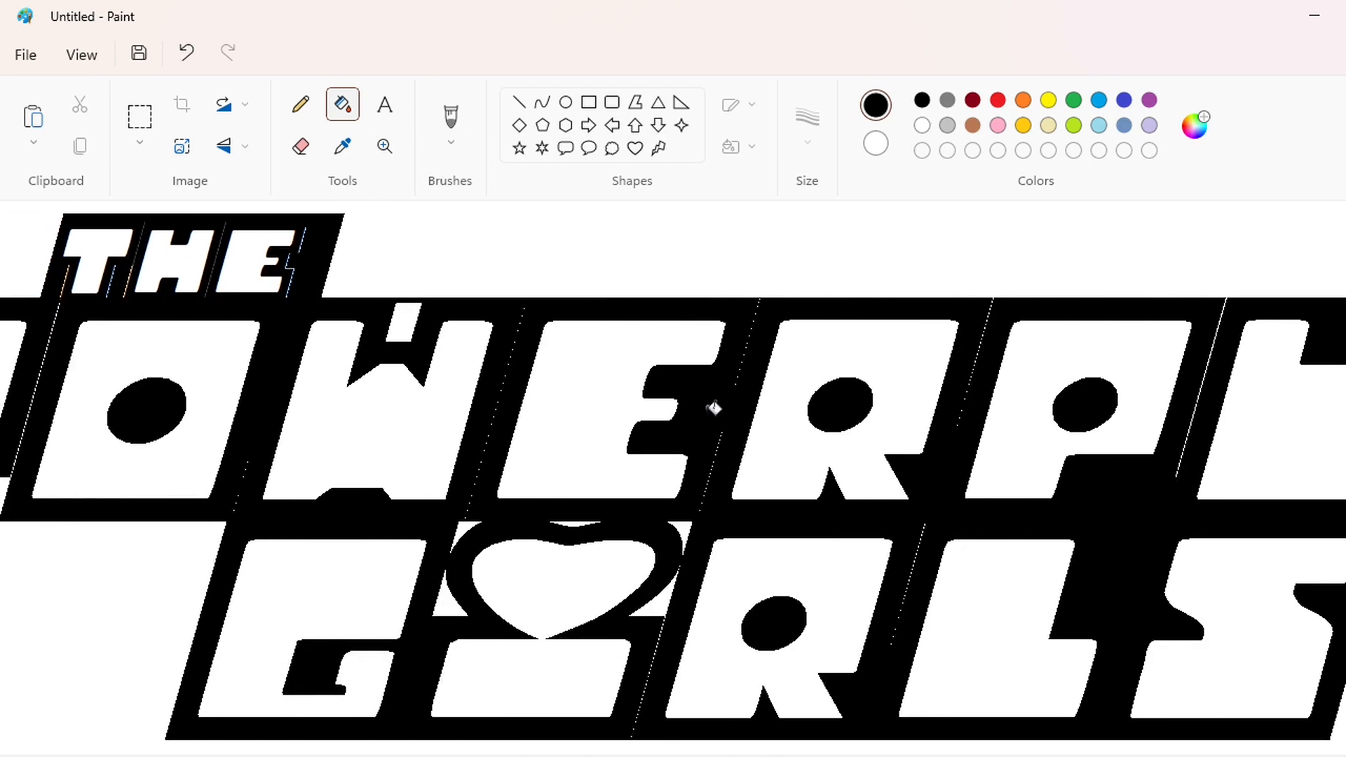
click(579, 524)
click(648, 609)
click(449, 606)
click(462, 531)
Draw a purple five-point star below the last F, near the canvas's lower edge, and fill it purple
click(1262, 756)
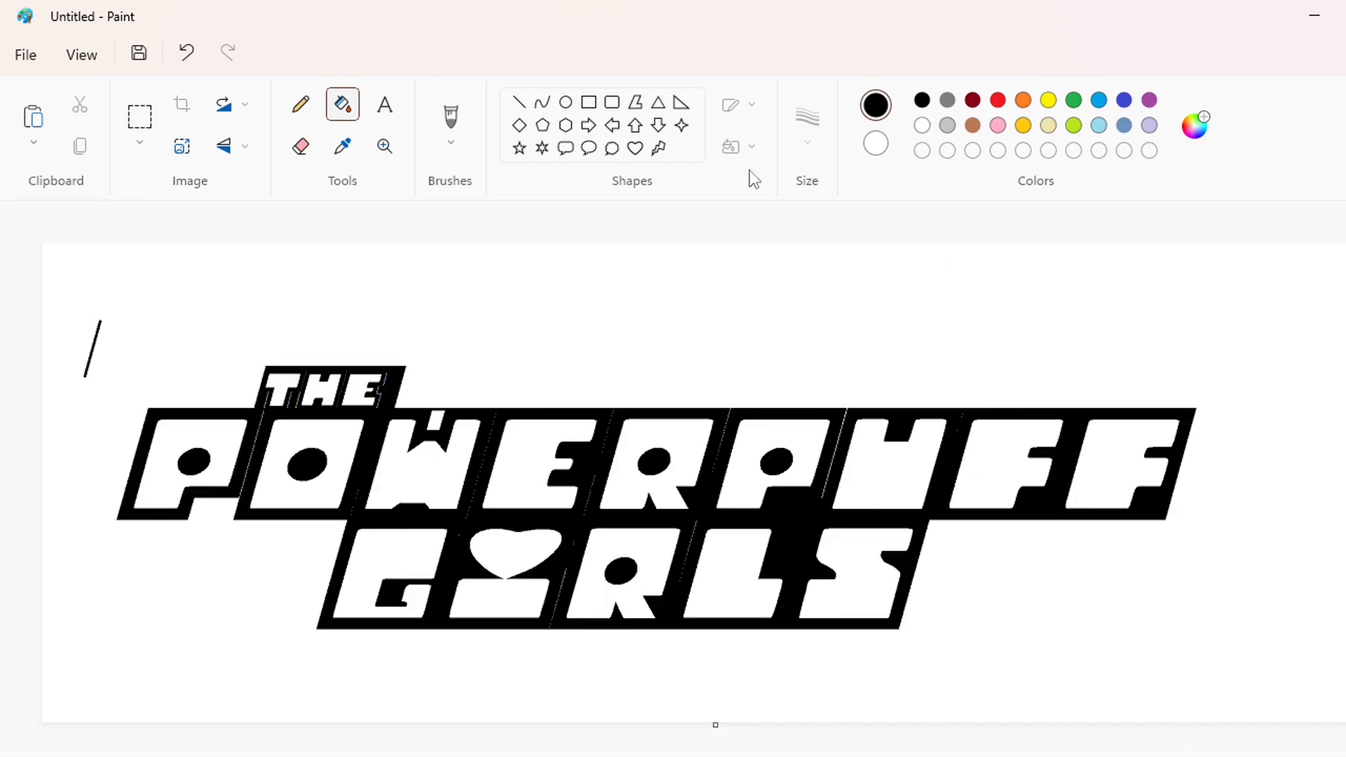
click(1150, 100)
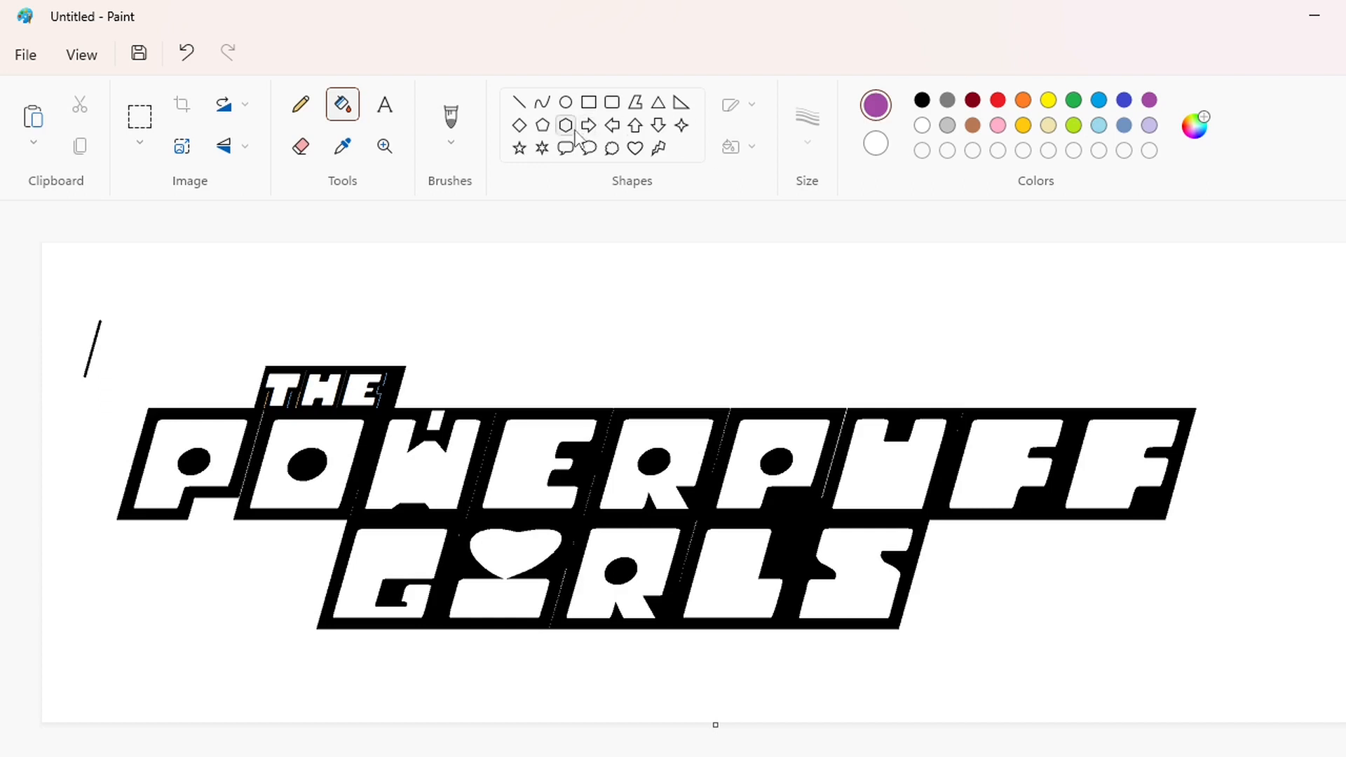
click(519, 148)
click(808, 118)
click(810, 175)
mouse_move(249, 541)
mouse_down()
mouse_move(315, 607)
mouse_move(289, 562)
mouse_move(263, 551)
mouse_up()
drag(294, 549, 1223, 653)
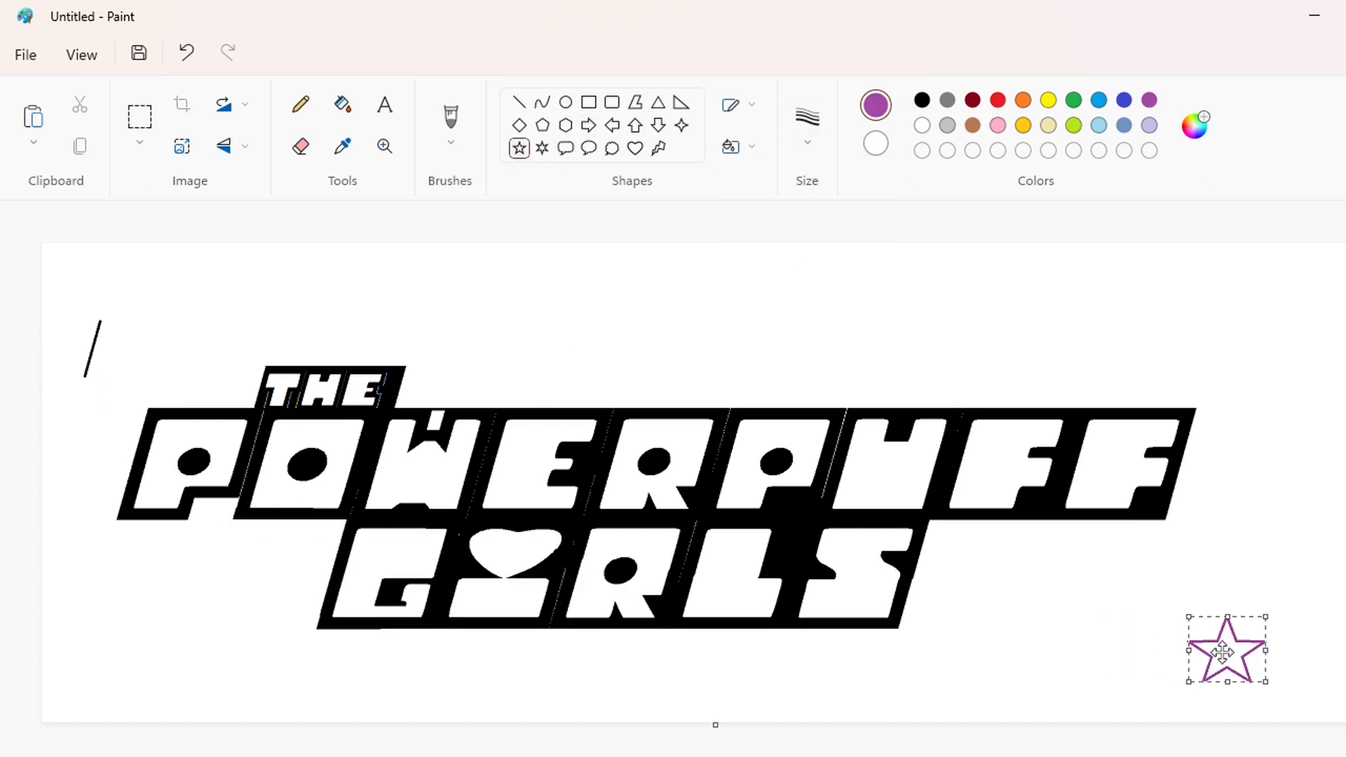
click(343, 105)
click(1225, 652)
Copy the purple star and place a copy beneath the O of POWERPUFF, beside the G
click(140, 117)
drag(1146, 591, 1314, 726)
key(ctrl+c)
key(ctrl+v)
drag(139, 299, 296, 552)
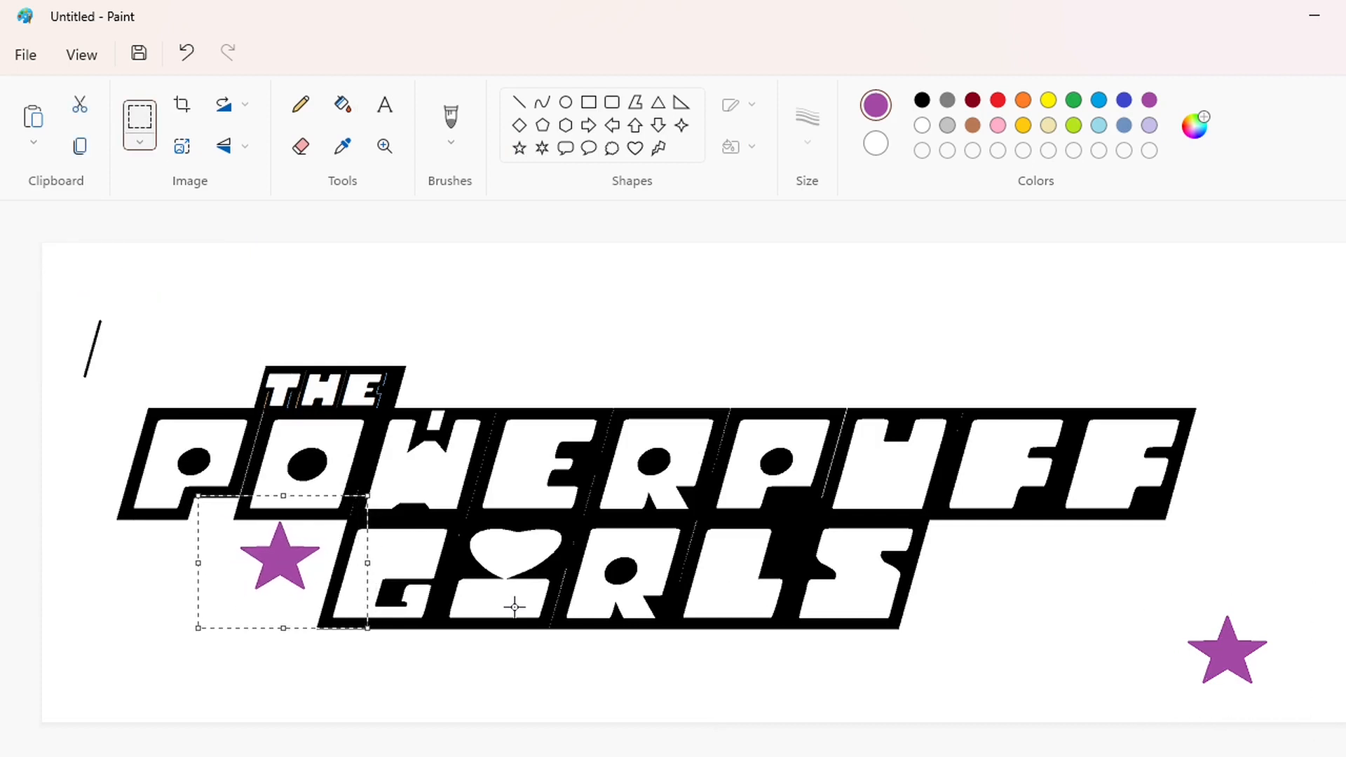
Paste a second star copy to the left of the first and nudge it into place under the first P
key(ctrl+v)
drag(129, 302, 214, 558)
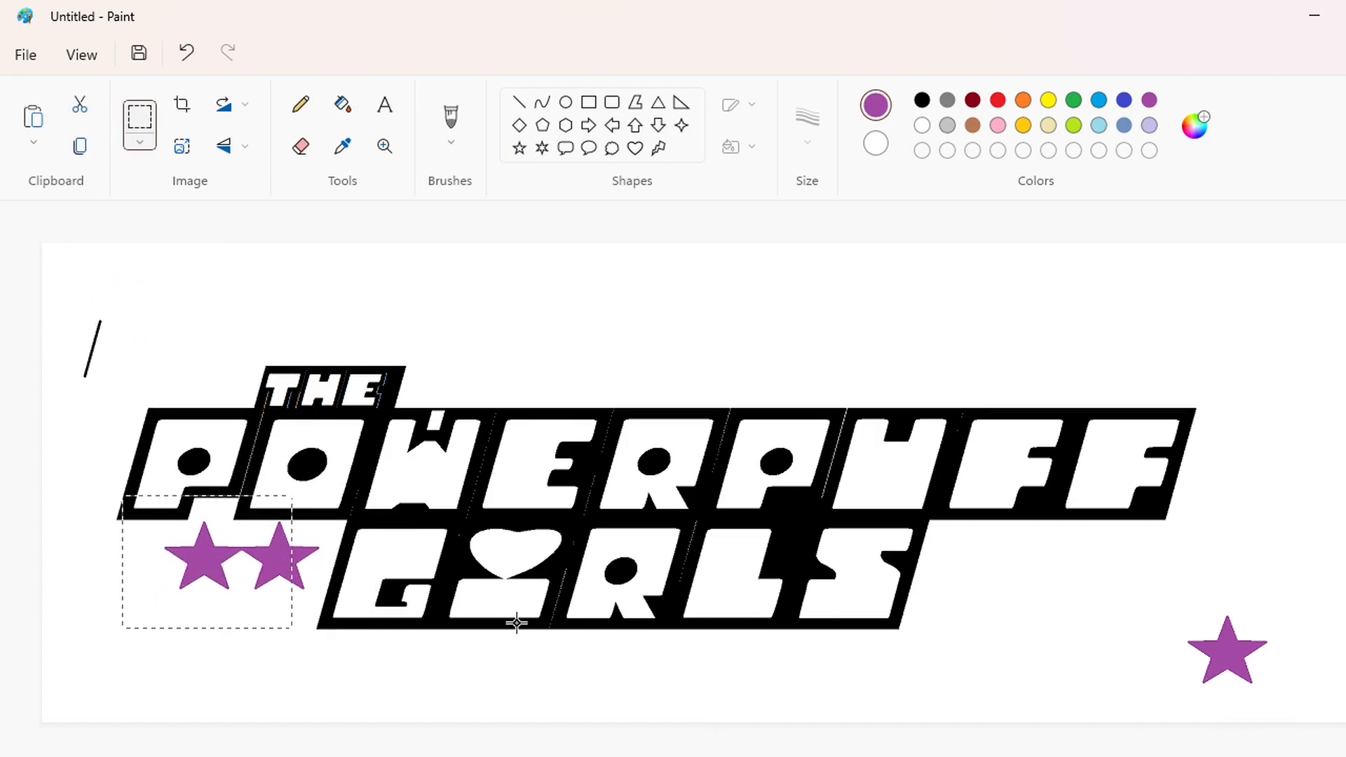
key(Right)
key(Right)
key(Right)
key(Right)
key(Right)
key(Right)
key(Right)
key(Right)
key(Right)
key(Right)
key(Right)
key(Right)
key(Right)
key(Right)
key(Right)
key(Left)
key(Left)
key(Left)
key(Left)
key(Left)
key(Left)
key(Left)
key(Left)
key(Left)
key(Left)
key(Left)
key(Left)
key(Left)
key(Left)
key(Left)
key(Left)
key(Left)
key(Left)
key(Left)
key(Left)
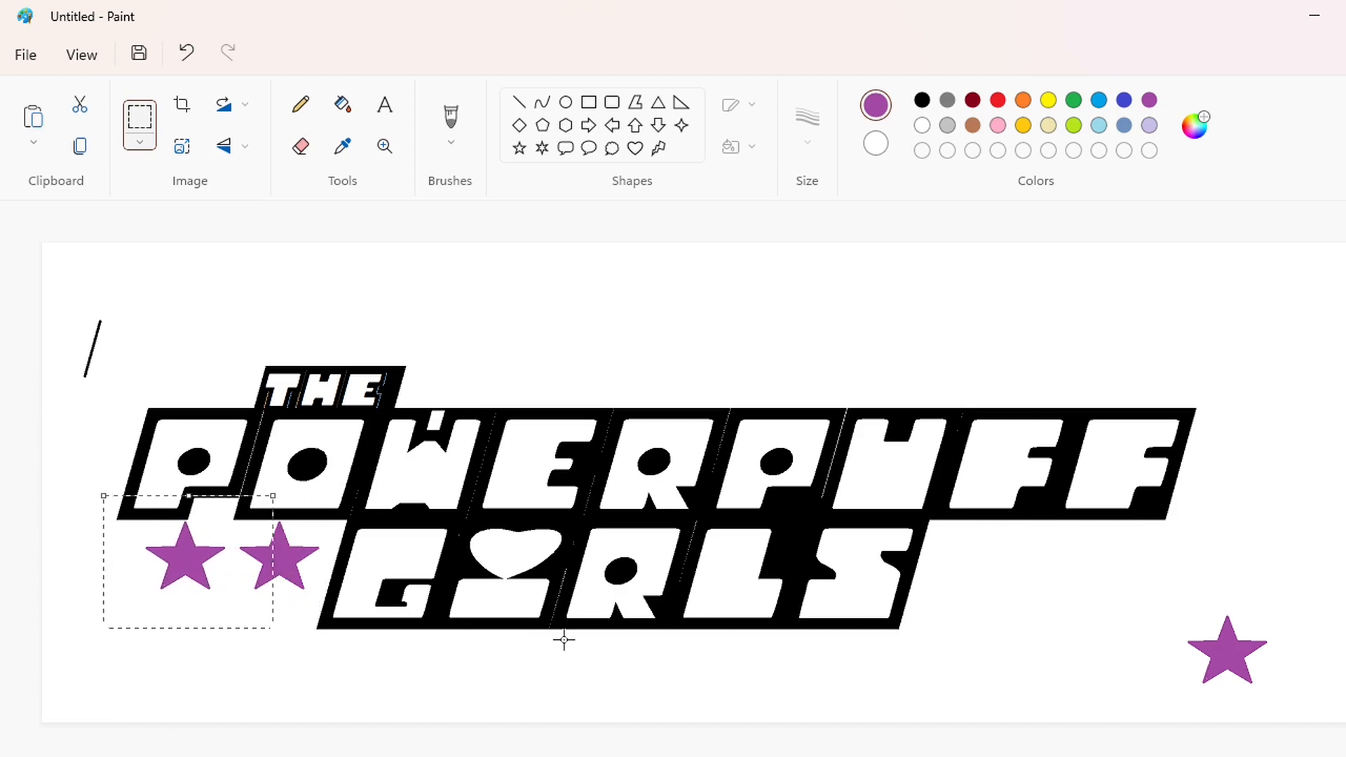
Place a third star copy centred below the other two, forming an inverted triangle
key(ctrl+v)
drag(135, 310, 247, 616)
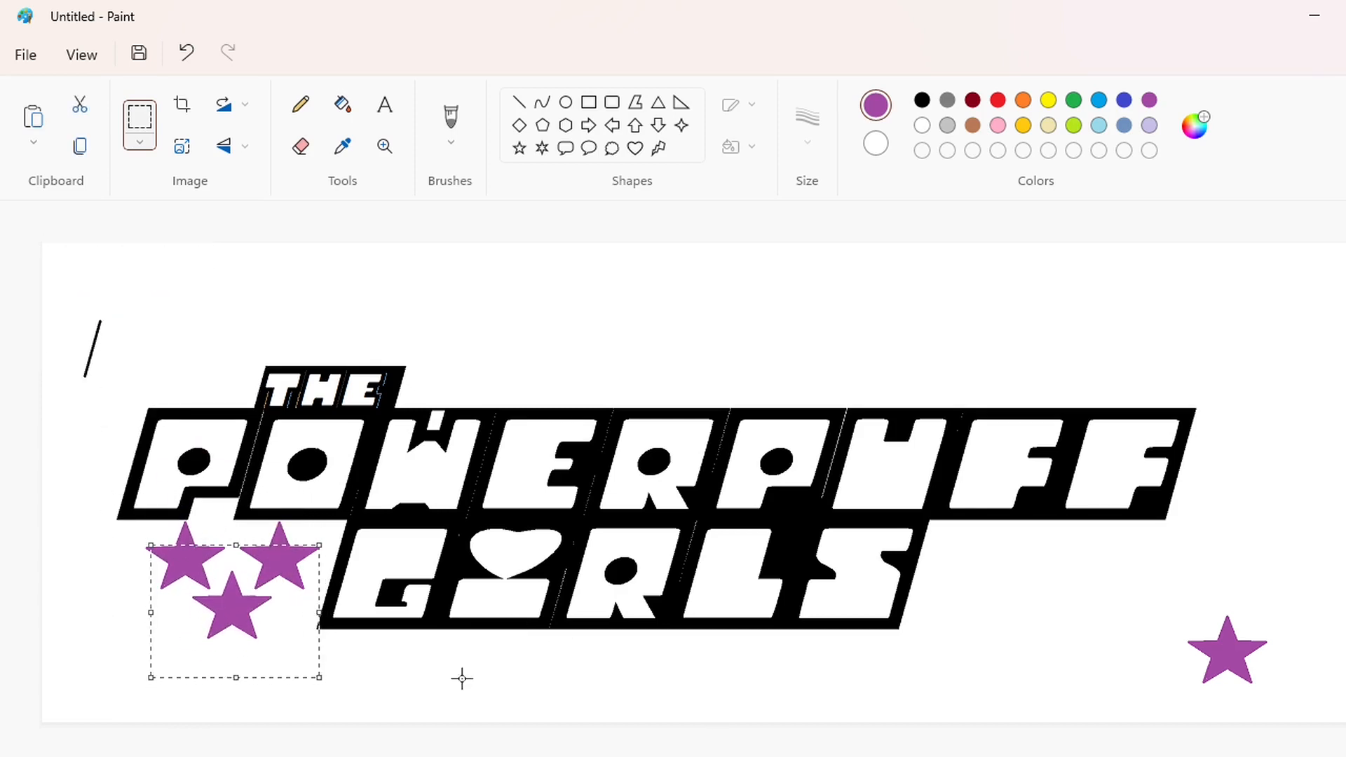
click(462, 678)
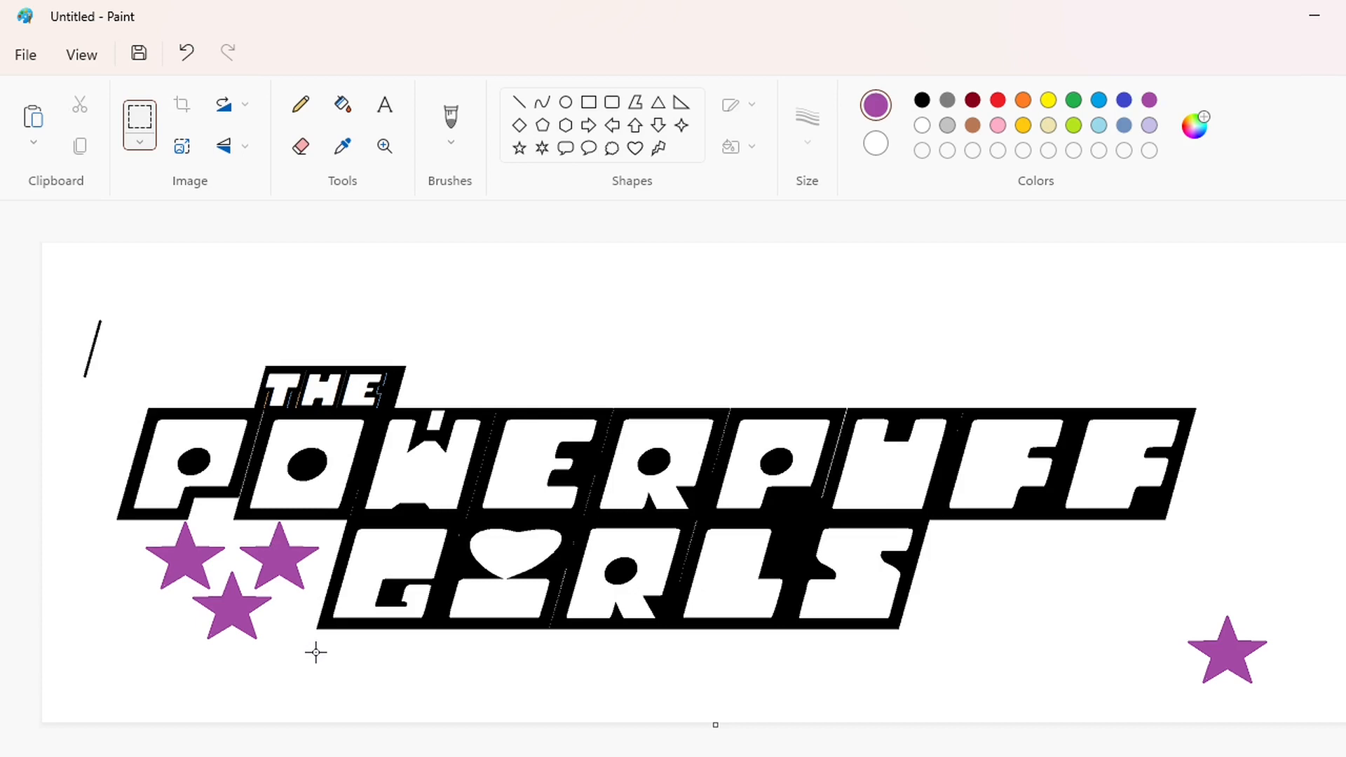
Undo the placement of the three star copies beneath POWERPUFF
key(ctrl+z)
key(ctrl+z)
key(ctrl+z)
Draw a slightly smaller purple five-point star beside the S of GIRLS and fill it purple
click(519, 148)
mouse_move(1119, 624)
mouse_down()
mouse_move(1179, 690)
mouse_move(293, 555)
mouse_move(1148, 647)
mouse_move(1031, 624)
mouse_up()
click(342, 105)
click(1022, 630)
Copy the smaller purple star and place the copy beneath the O of POWERPUFF, beside the G
click(140, 118)
drag(945, 566, 1101, 691)
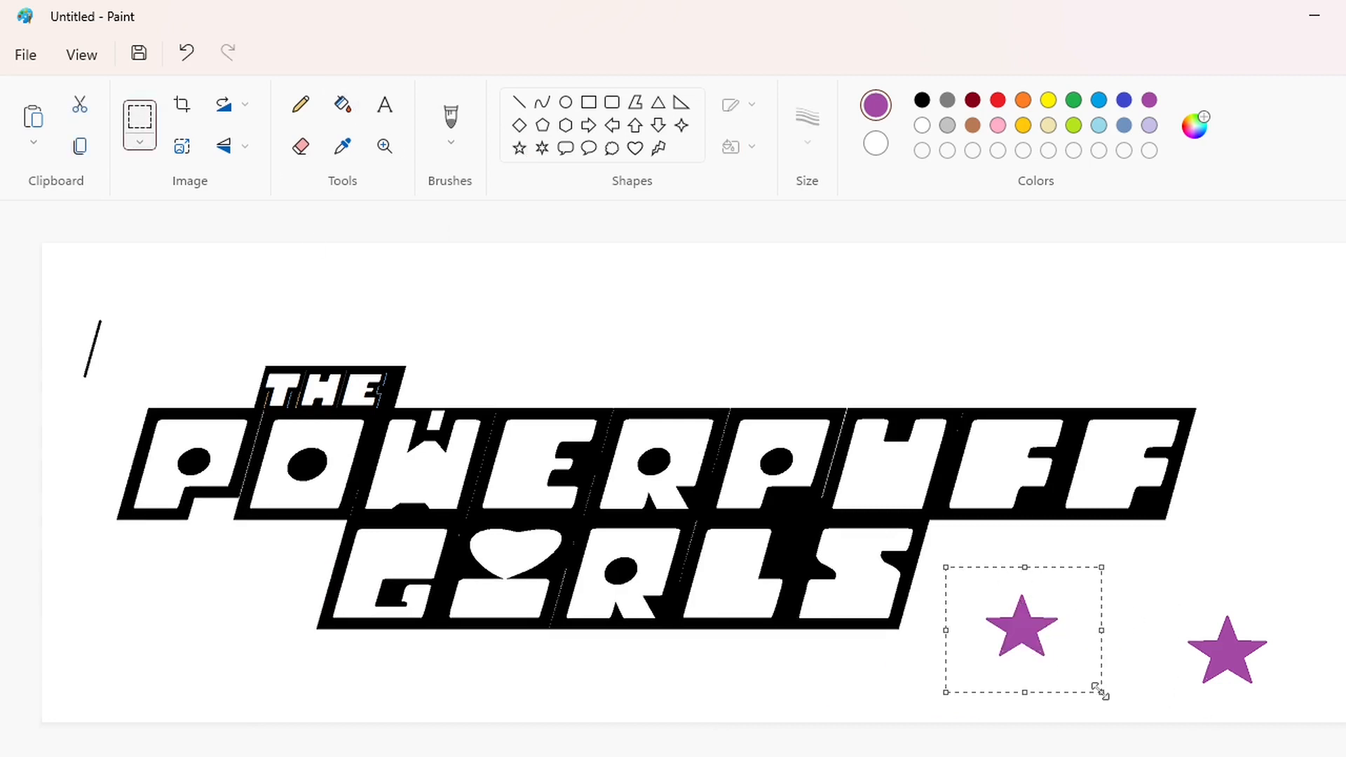
key(ctrl+c)
key(ctrl+v)
drag(131, 327, 300, 574)
Paste another small star and nudge it under the first P, level with the star beside the G
key(ctrl+v)
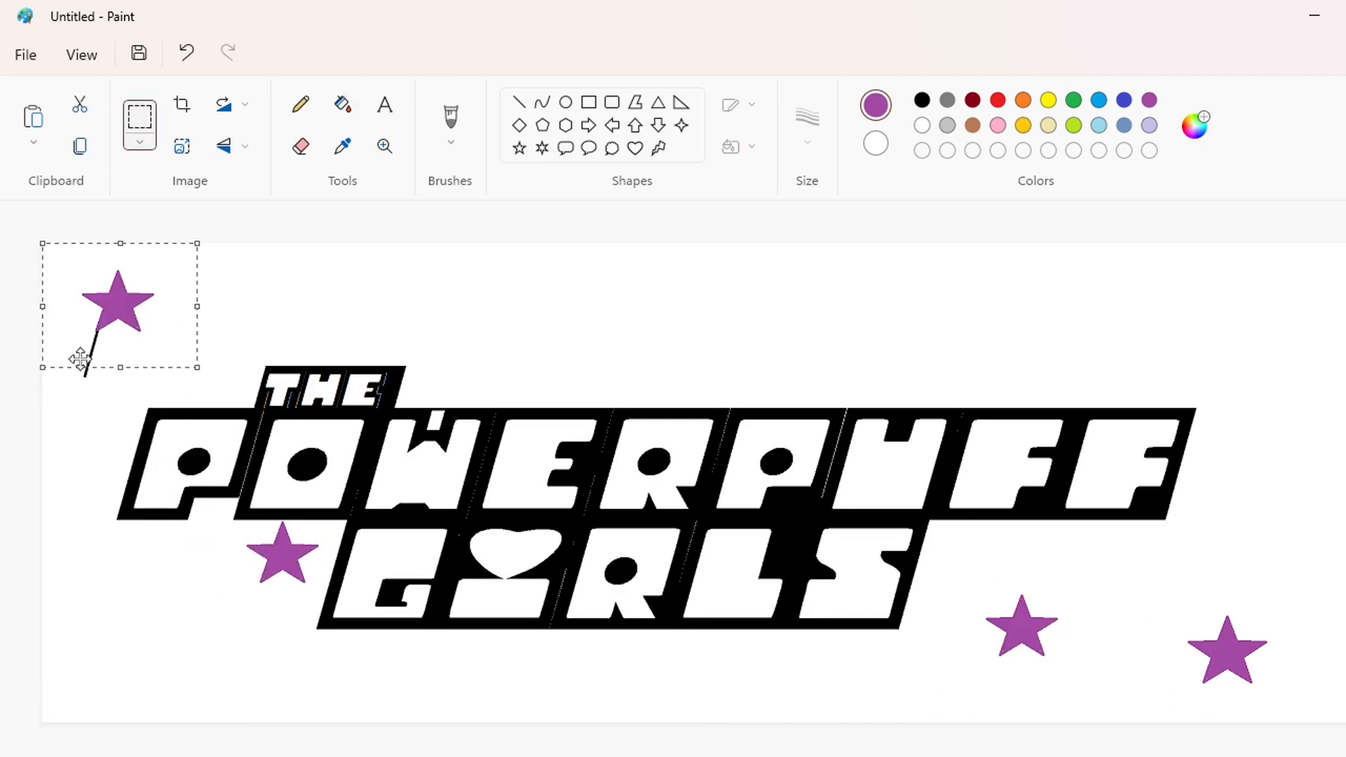
drag(81, 361, 182, 612)
key(Up)
key(Up)
key(Up)
key(Up)
key(Left)
key(Left)
key(Left)
key(Left)
key(Left)
key(Left)
key(Left)
key(Left)
key(Left)
key(Left)
key(Left)
key(Left)
key(Left)
key(Left)
key(Left)
key(Left)
key(Left)
key(Left)
key(Left)
key(Left)
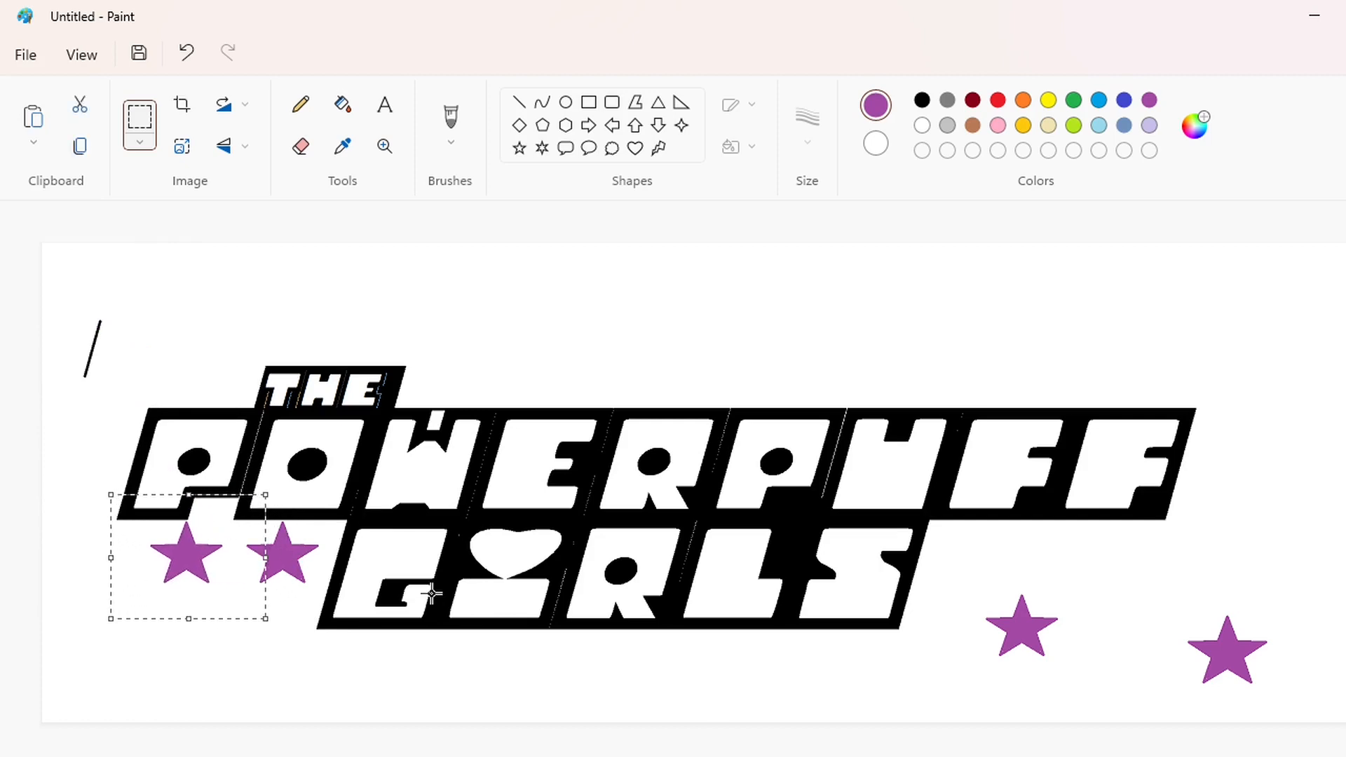
click(430, 594)
Paste a third small star and nudge it centrally below the two stars to form an inverted triangle
key(ctrl+v)
drag(148, 317, 265, 618)
key(Up)
key(Up)
key(Up)
key(Up)
key(Up)
key(Up)
key(Up)
key(Up)
key(Up)
key(Up)
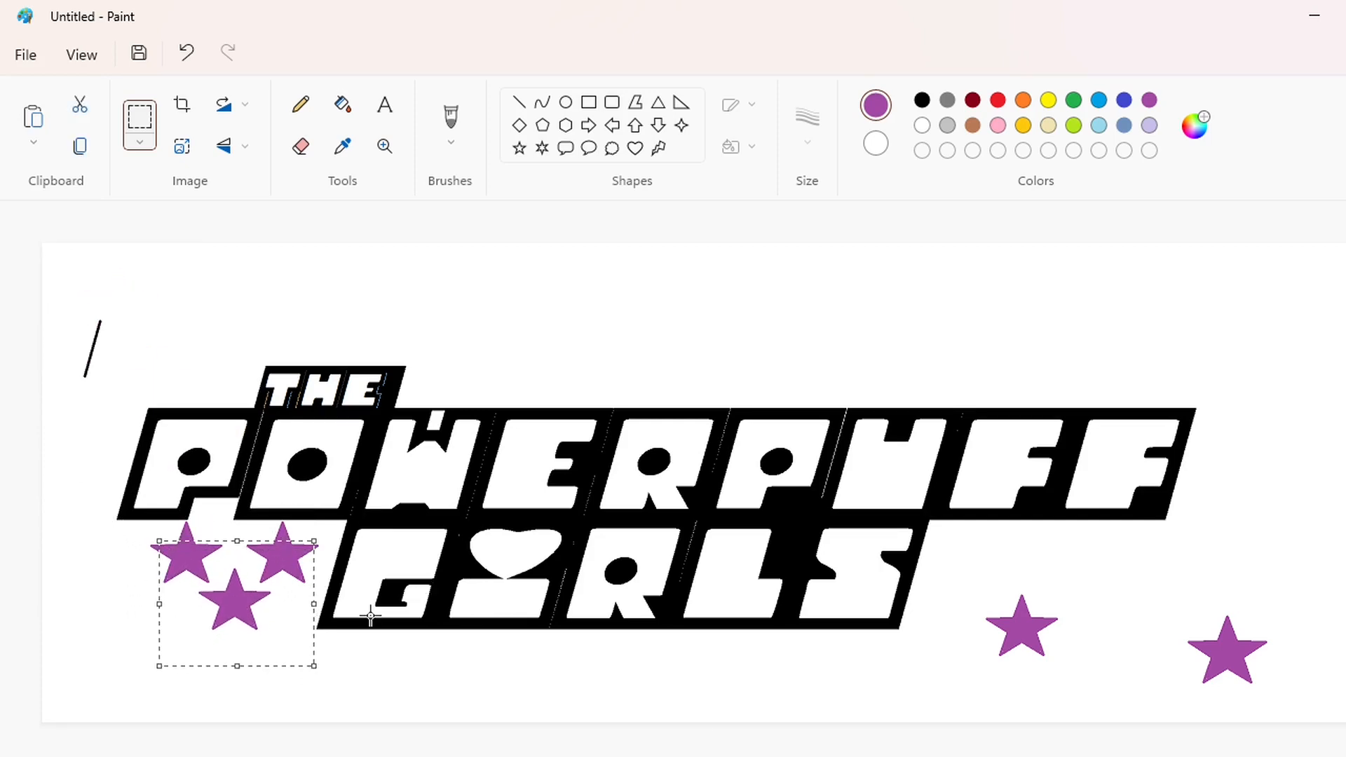
key(Up)
key(Up)
key(Up)
key(Up)
click(371, 617)
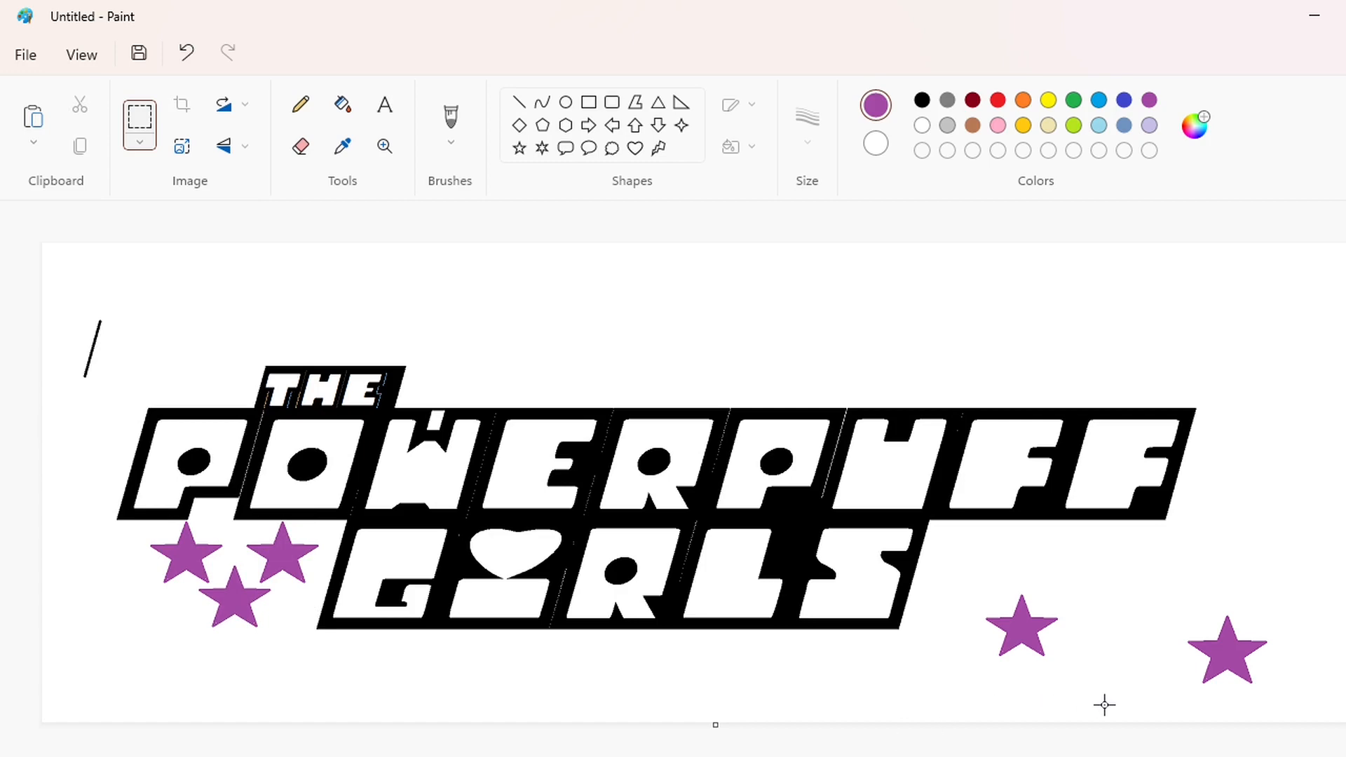
Choose the Line shape with black as its colour for outlining the star group
scroll(739, 637, up, 1)
scroll(739, 638, down, 2)
click(522, 104)
click(919, 103)
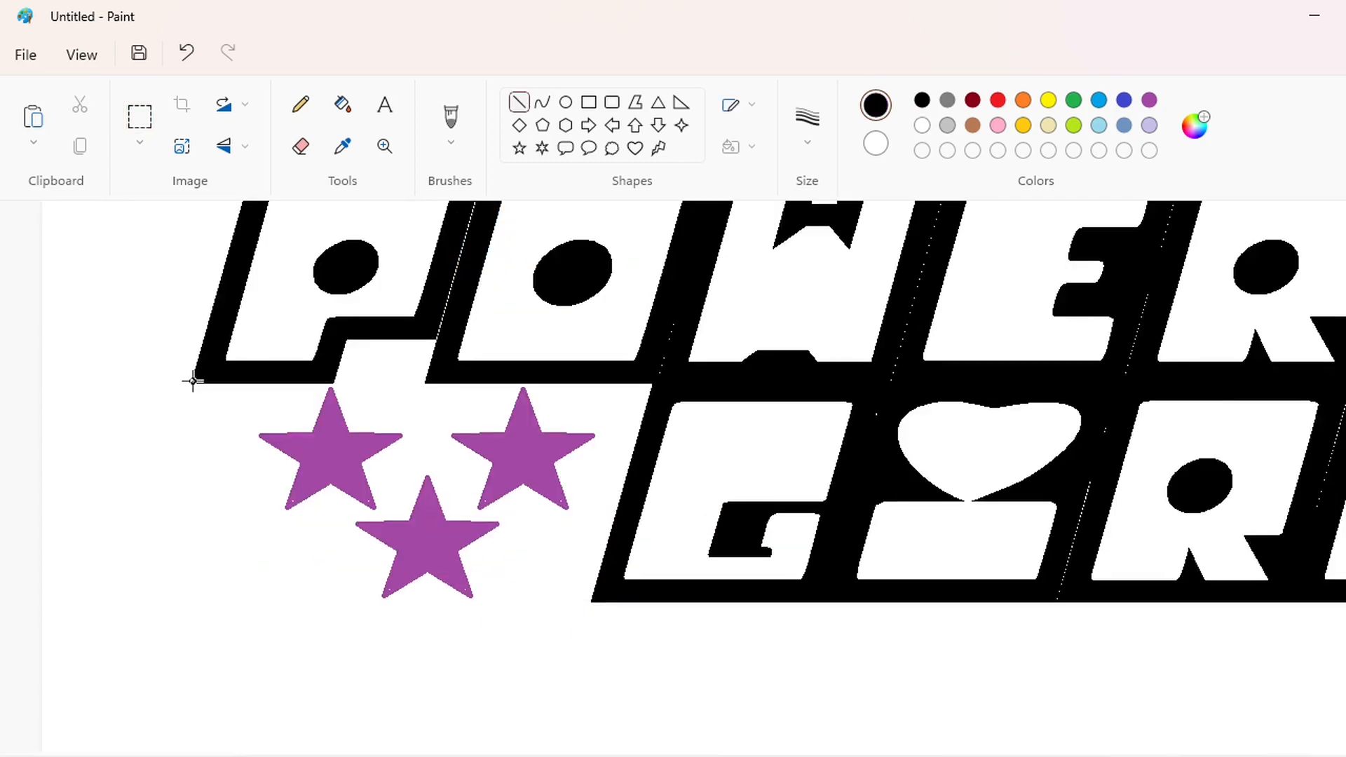
Try black outline lines around the stars, from the first P's lower-left corner and along the lower edge of GIRLS, undoing each
mouse_move(193, 381)
mouse_down()
mouse_move(228, 451)
mouse_move(400, 616)
mouse_up()
key(ctrl+z)
drag(617, 597, 483, 597)
key(Down)
key(Down)
key(Left)
key(Left)
key(Left)
key(Left)
key(Left)
key(Left)
key(Left)
key(Left)
key(Left)
key(Left)
key(Left)
key(Left)
key(Right)
key(Right)
key(Right)
key(Right)
key(Right)
key(Right)
key(Right)
key(Right)
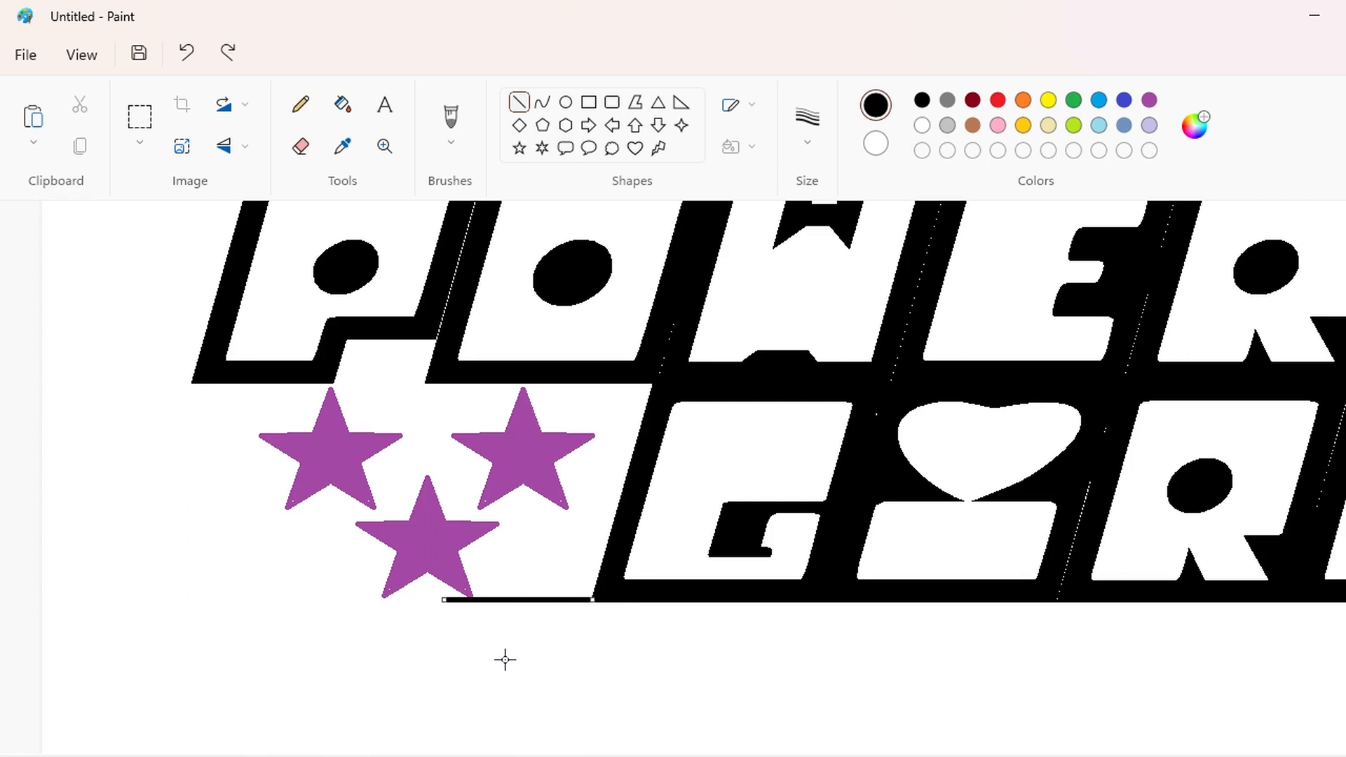
key(Down)
key(Down)
key(Down)
key(ctrl+z)
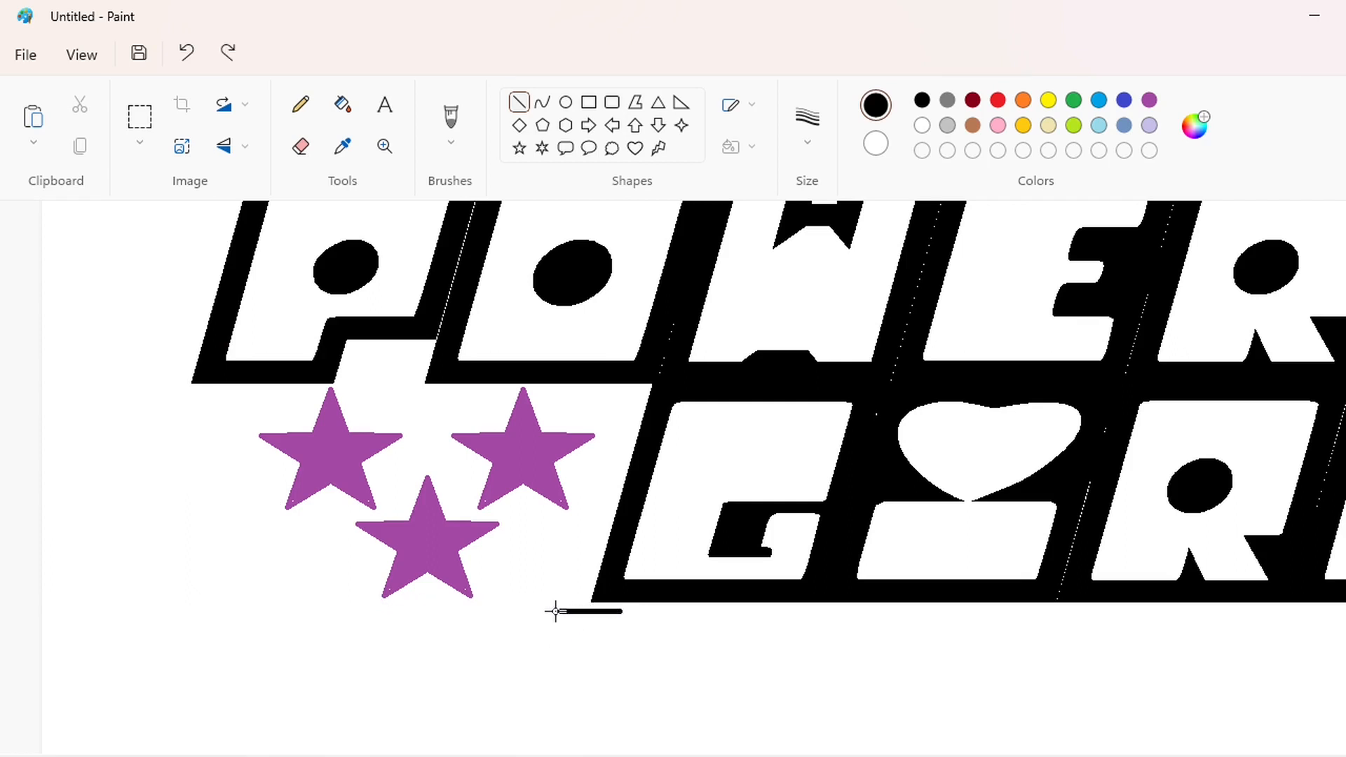
Draw a short horizontal black line from the lower-left corner of GIRLS to the lowest star's base
drag(555, 612, 493, 612)
key(Up)
key(Up)
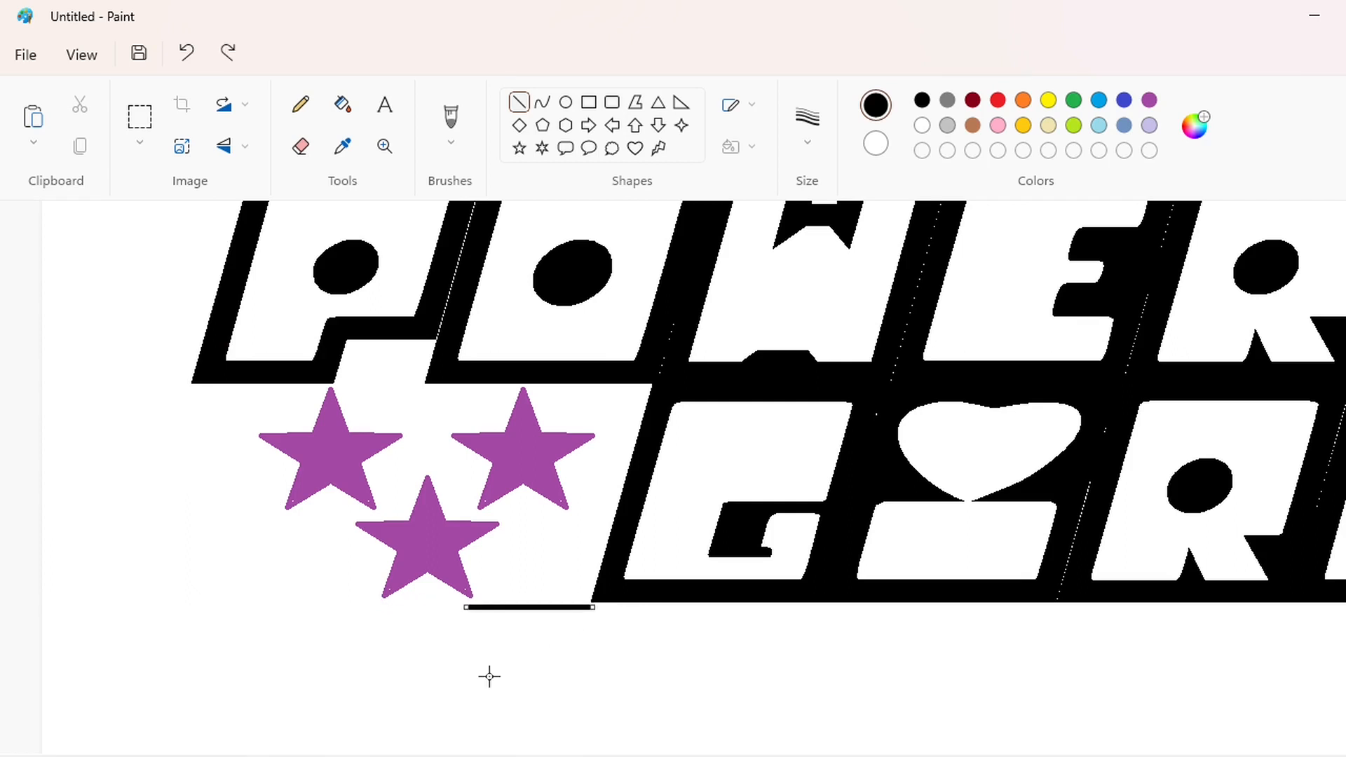
Draw a diagonal black line from the base line to the first P's lower-left corner and extend the P's slanted edge to meet it
drag(463, 607, 188, 369)
key(Right)
key(Right)
key(Left)
key(Left)
key(Left)
key(Left)
key(Down)
key(Down)
key(Down)
key(Down)
key(Down)
key(Down)
key(Down)
key(Down)
key(Down)
key(Down)
key(Down)
key(Down)
key(Down)
key(Down)
key(Down)
key(Down)
key(Down)
key(Down)
key(Down)
key(Down)
key(Down)
key(Down)
key(Down)
key(Down)
key(Down)
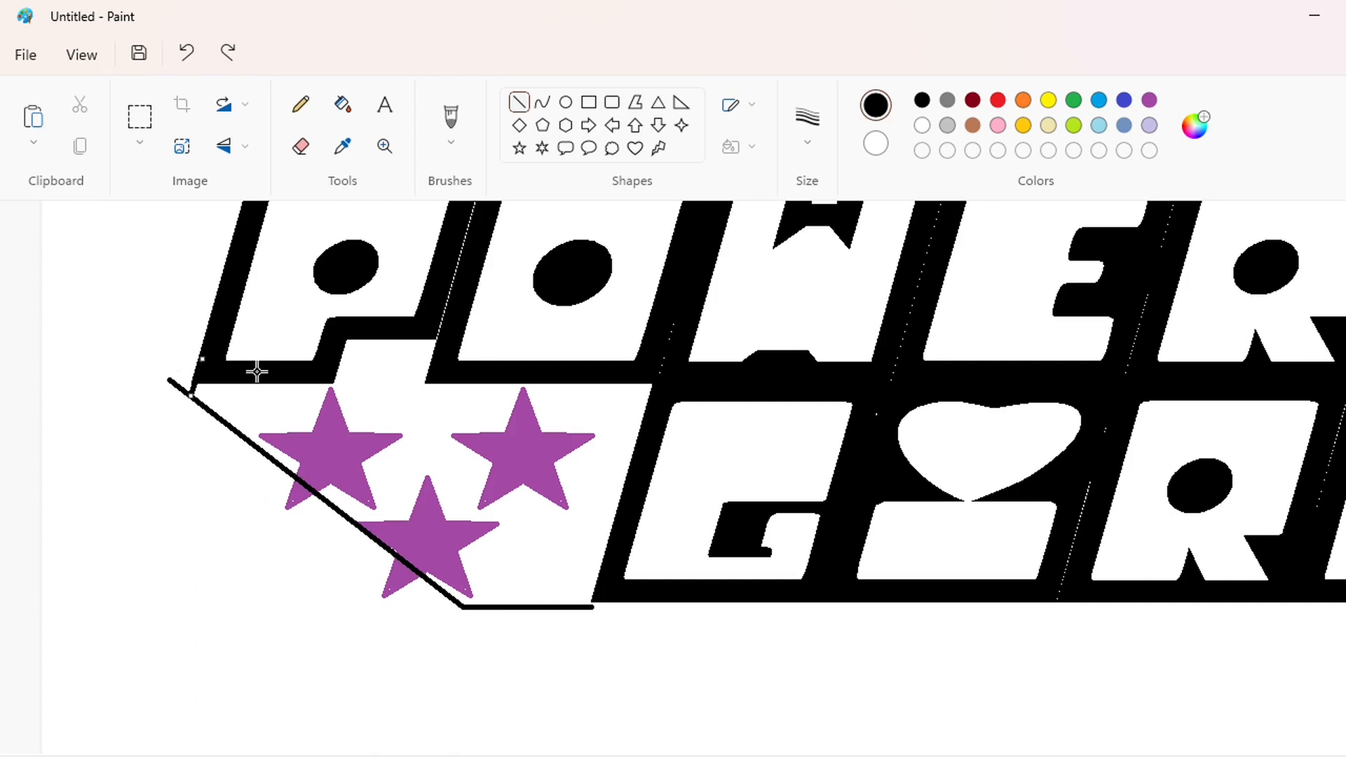
Fill the enclosed white area around the three stars with black
click(343, 104)
click(436, 410)
key(ctrl+z)
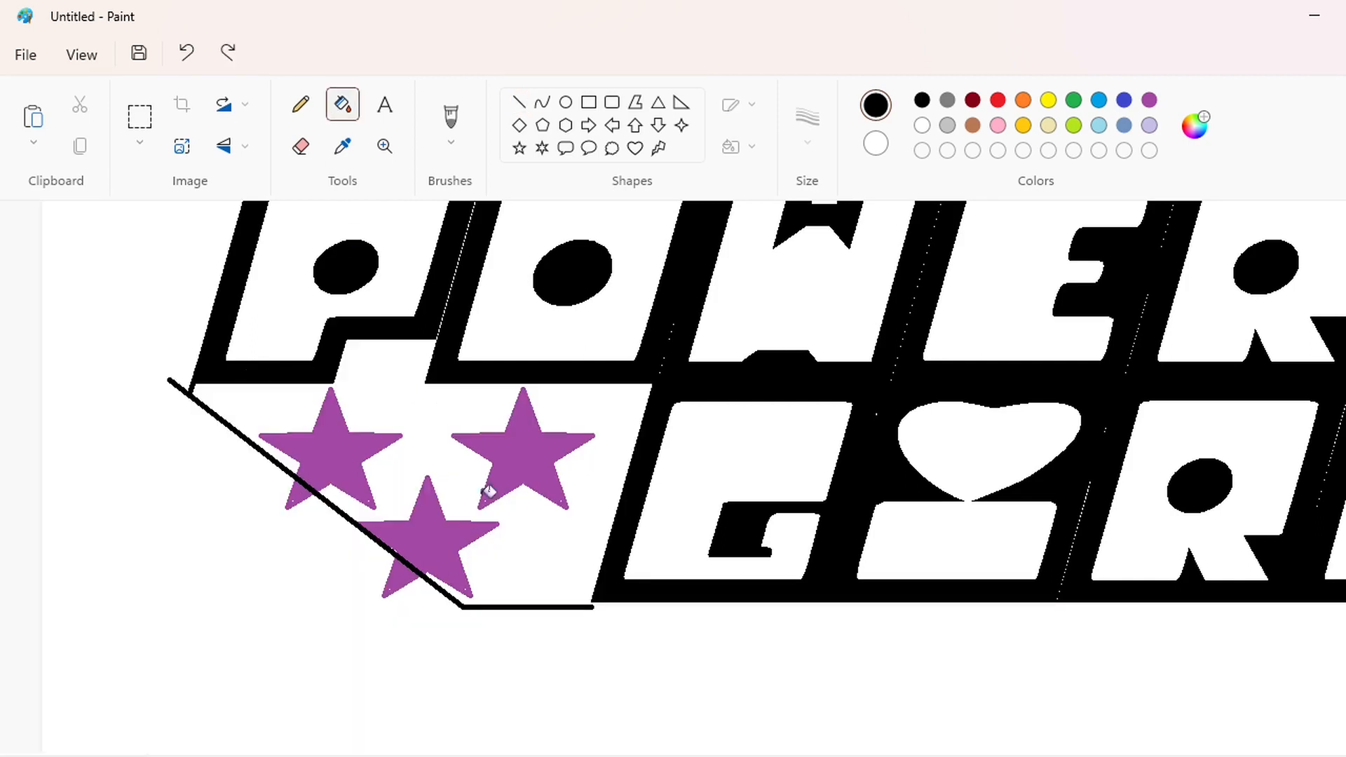
click(518, 102)
click(343, 104)
click(583, 412)
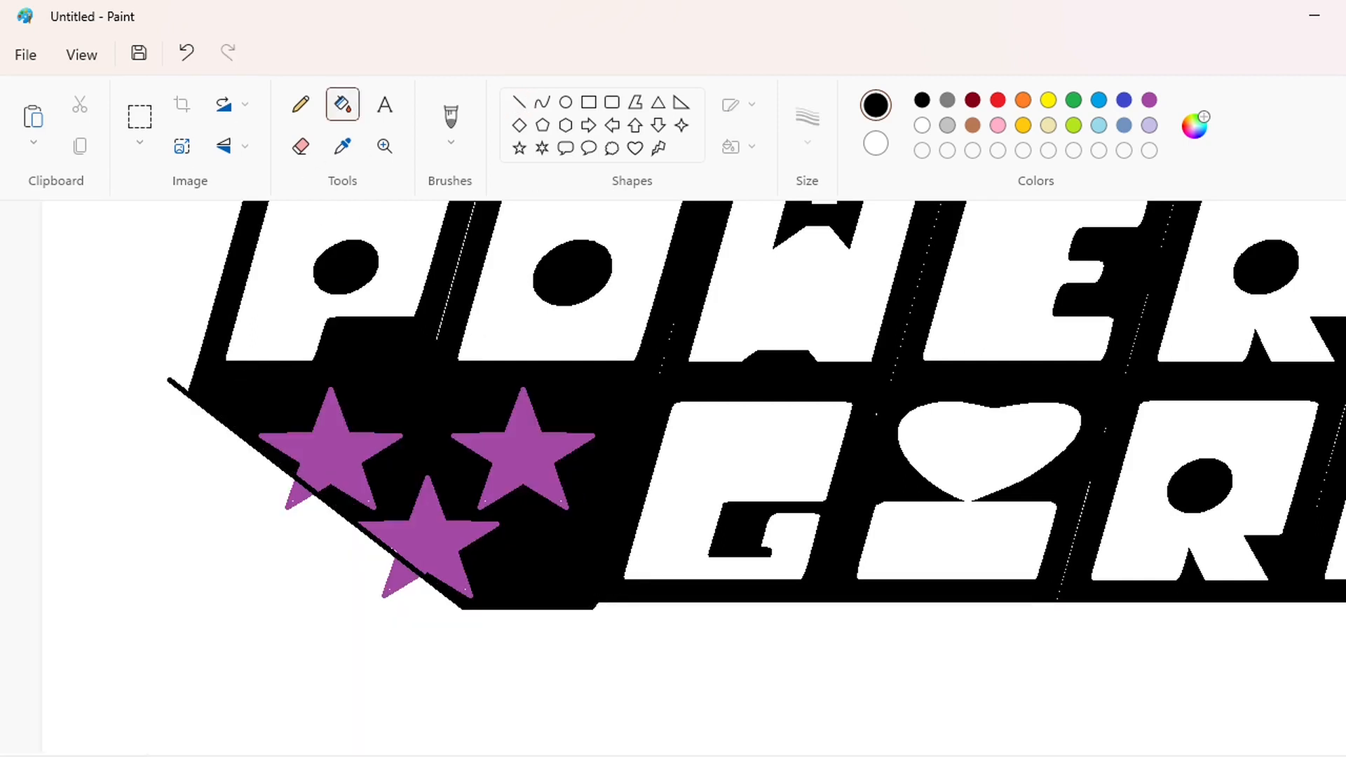
Draw angled black lines around the two star tips that protrude beyond the diagonal outline
scroll(508, 391, up, 2)
click(519, 102)
mouse_move(508, 390)
mouse_down()
mouse_move(503, 540)
mouse_move(625, 487)
mouse_up()
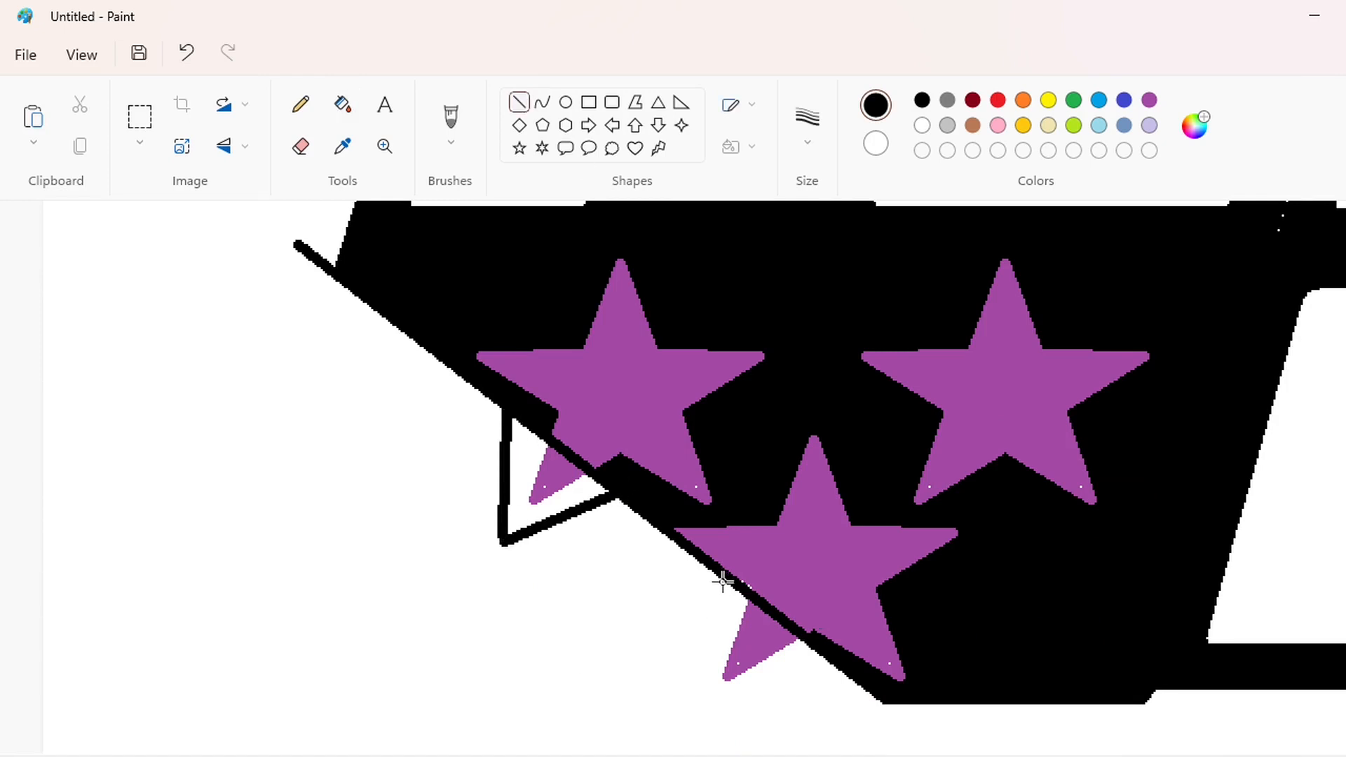
mouse_move(723, 582)
mouse_down()
mouse_move(697, 700)
mouse_move(822, 663)
mouse_up()
key(ctrl+z)
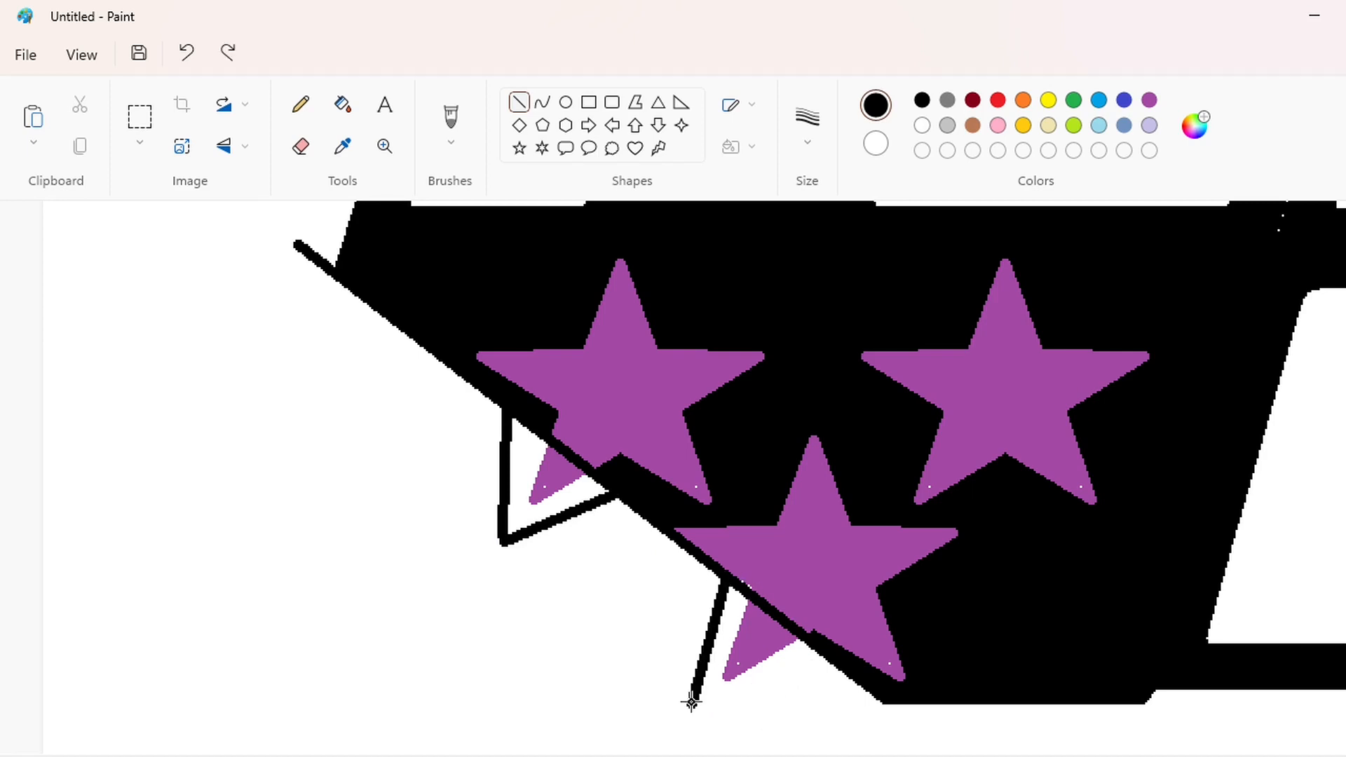
drag(687, 719, 829, 664)
Fill the white gaps around both protruding star tips with black
click(343, 104)
click(532, 457)
click(728, 626)
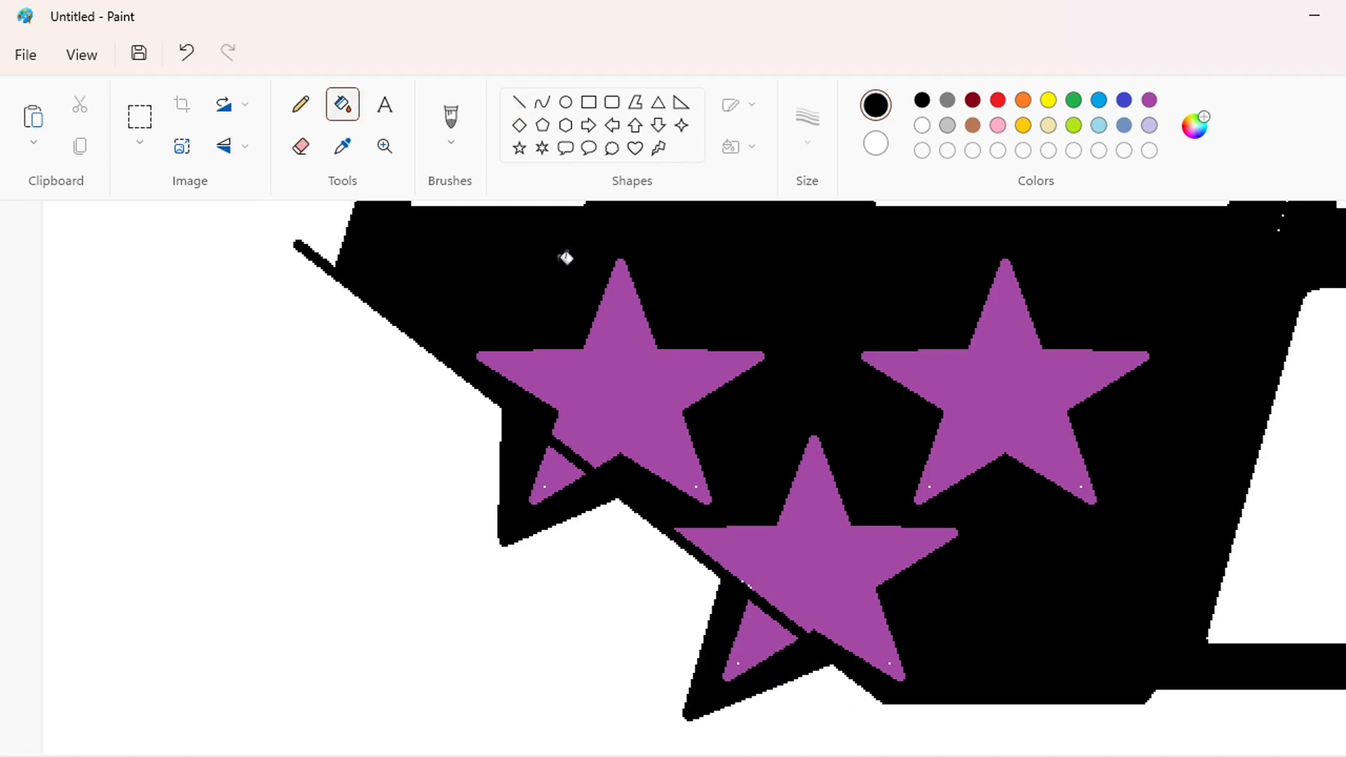
Cover the black strokes crossing the stars with purple lines and fill all three stars, including leftover black patches, with white
click(518, 101)
click(1149, 99)
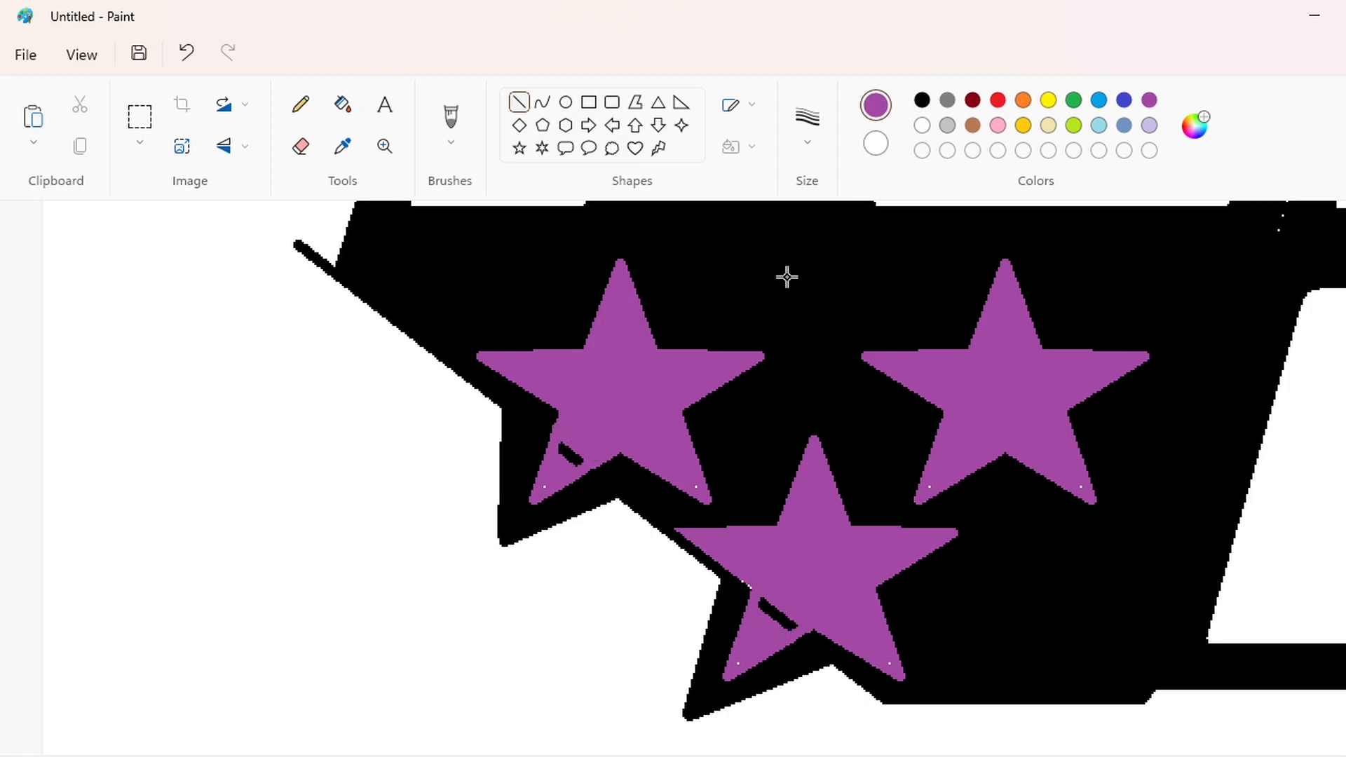
click(922, 125)
click(343, 104)
click(583, 385)
click(806, 561)
click(1003, 399)
click(778, 615)
click(571, 455)
Fill the three white stars with purple
click(1149, 100)
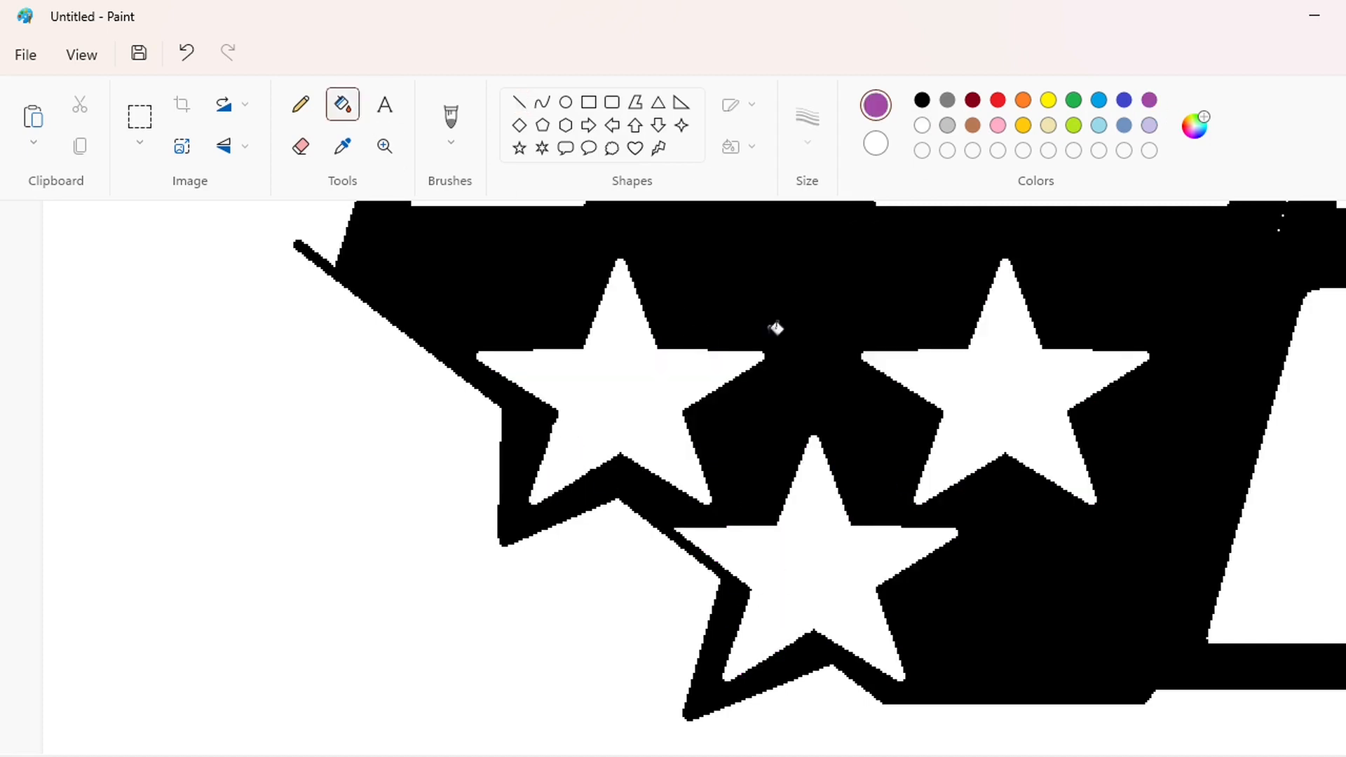
click(645, 393)
click(984, 382)
click(817, 575)
Cut off the overhanging end of the diagonal outline with a white line and fill the leftover piece white
click(923, 125)
click(519, 102)
drag(334, 241, 308, 312)
click(343, 104)
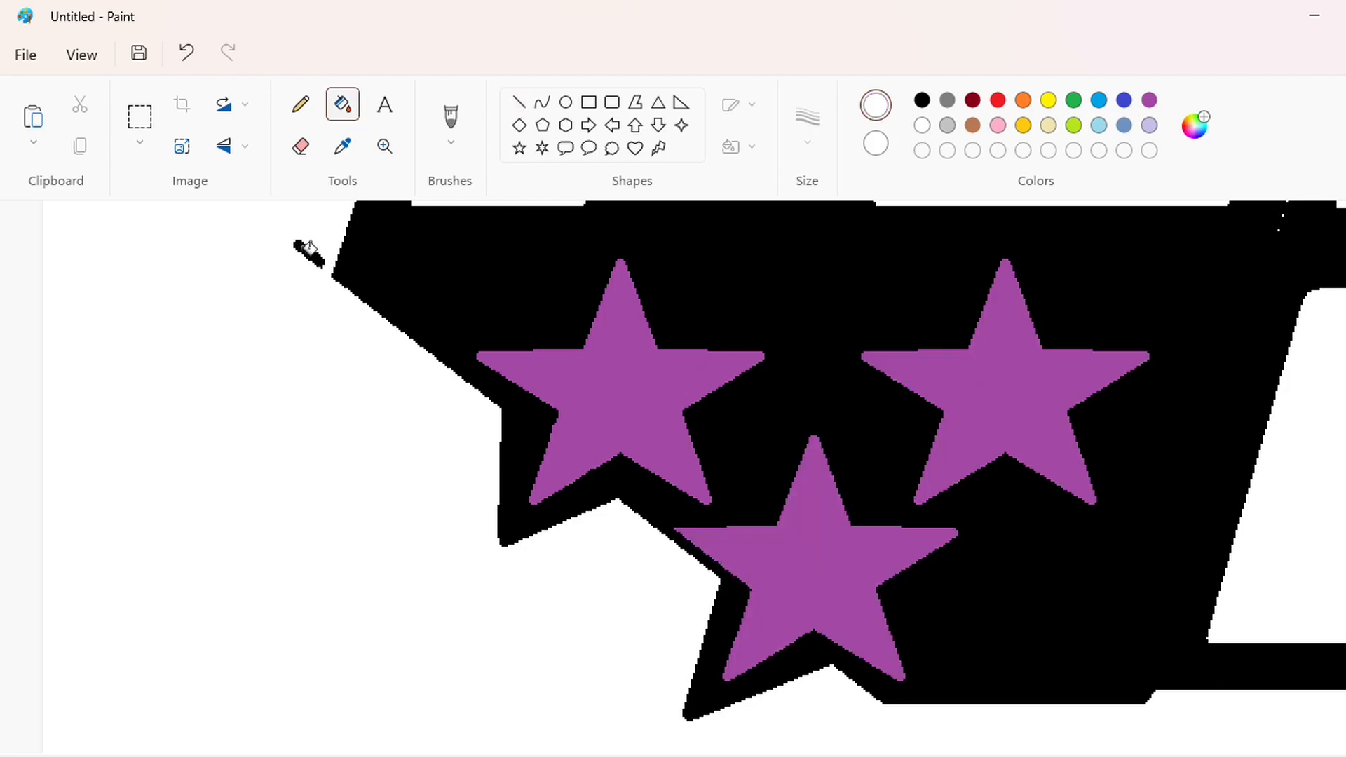
click(309, 252)
scroll(309, 251, down, 5)
click(1022, 628)
click(1227, 652)
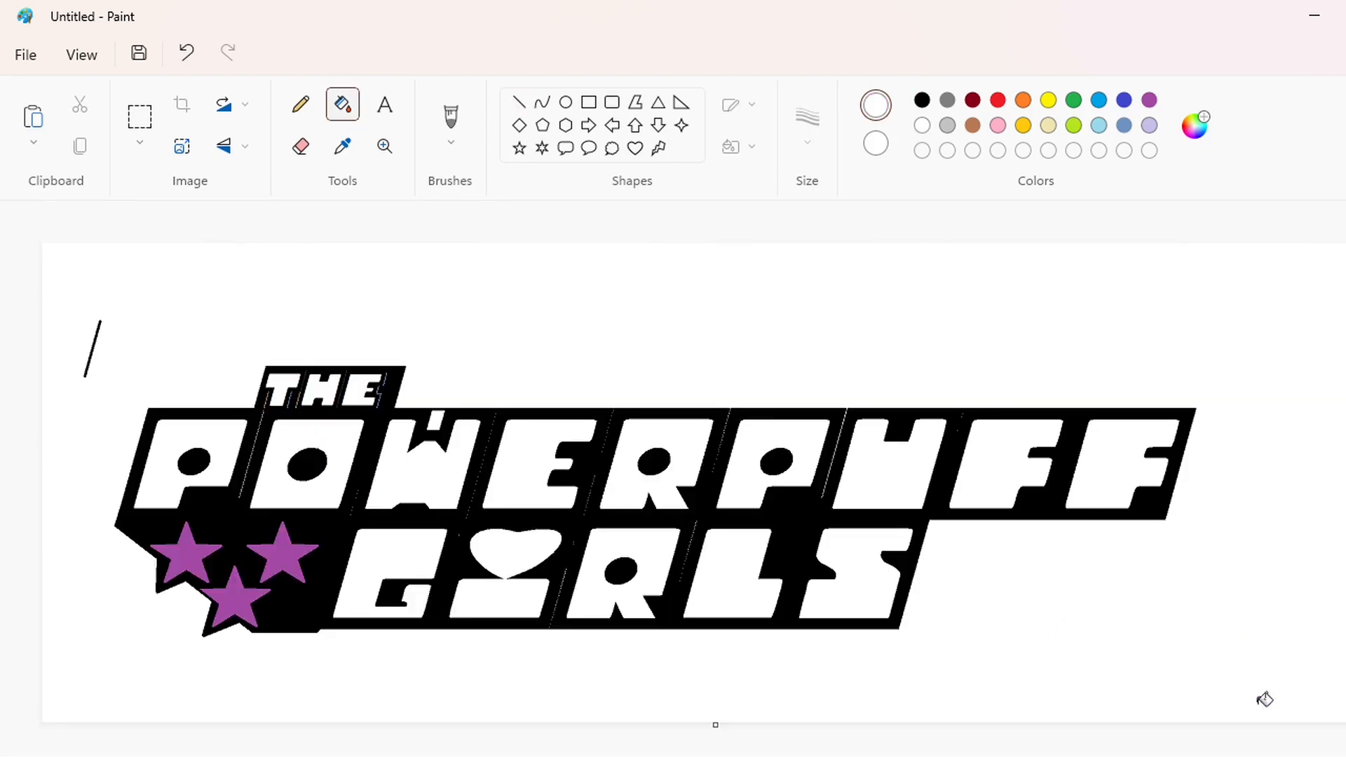
Thicken the lower edge of GIRLS with a black horizontal line level with the base of the star outline
scroll(48, 735, up, 3)
click(519, 101)
click(922, 100)
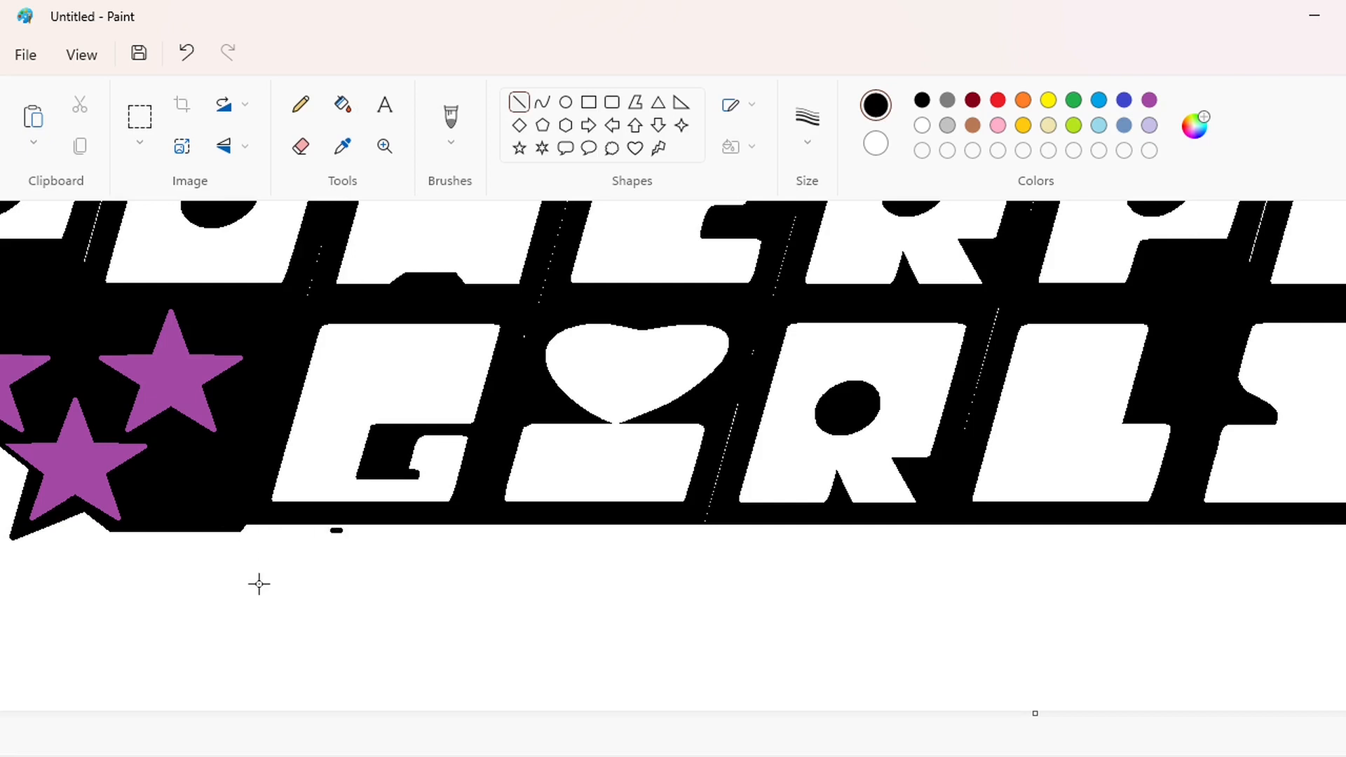
drag(246, 525, 1343, 526)
key(Down)
key(Down)
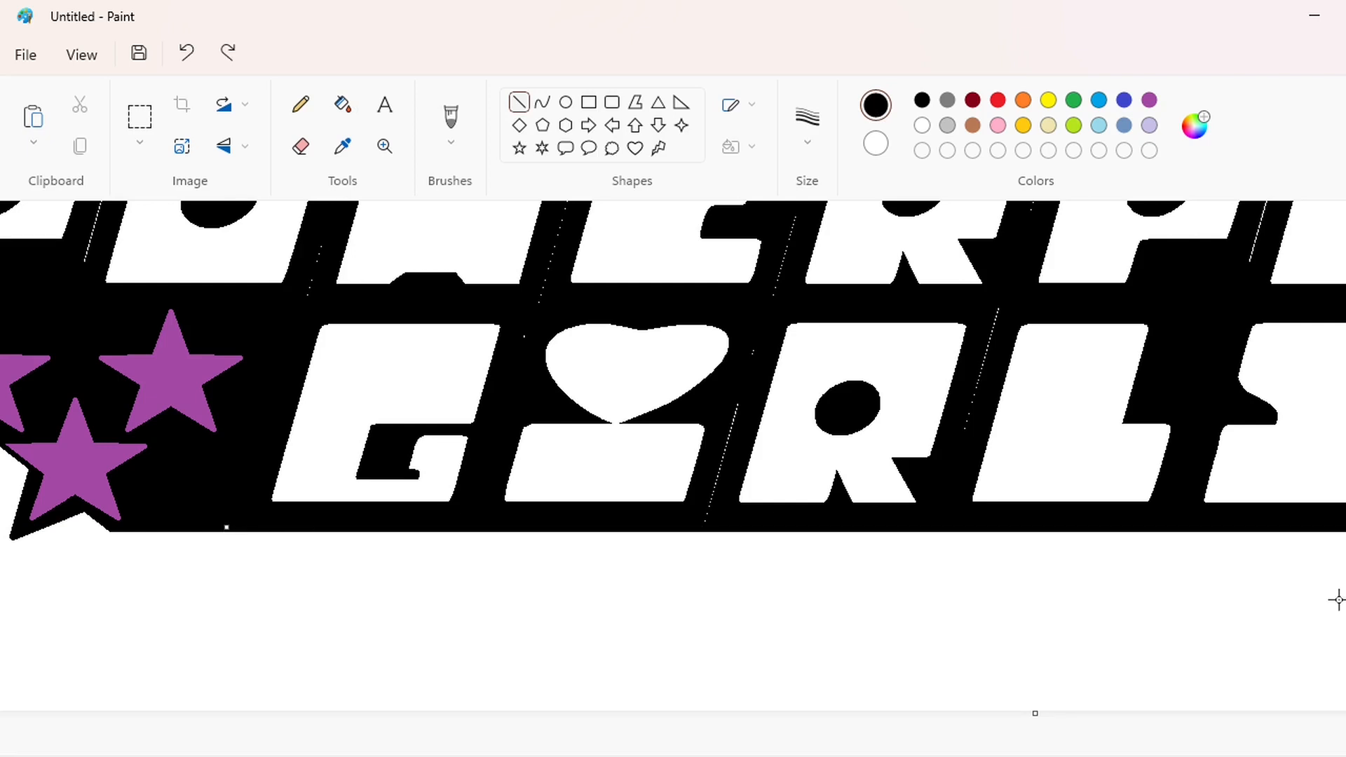
Trim the lower line's overhang beyond the S with a slanted white line and fill the remnant white
click(922, 125)
scroll(868, 264, right, 5)
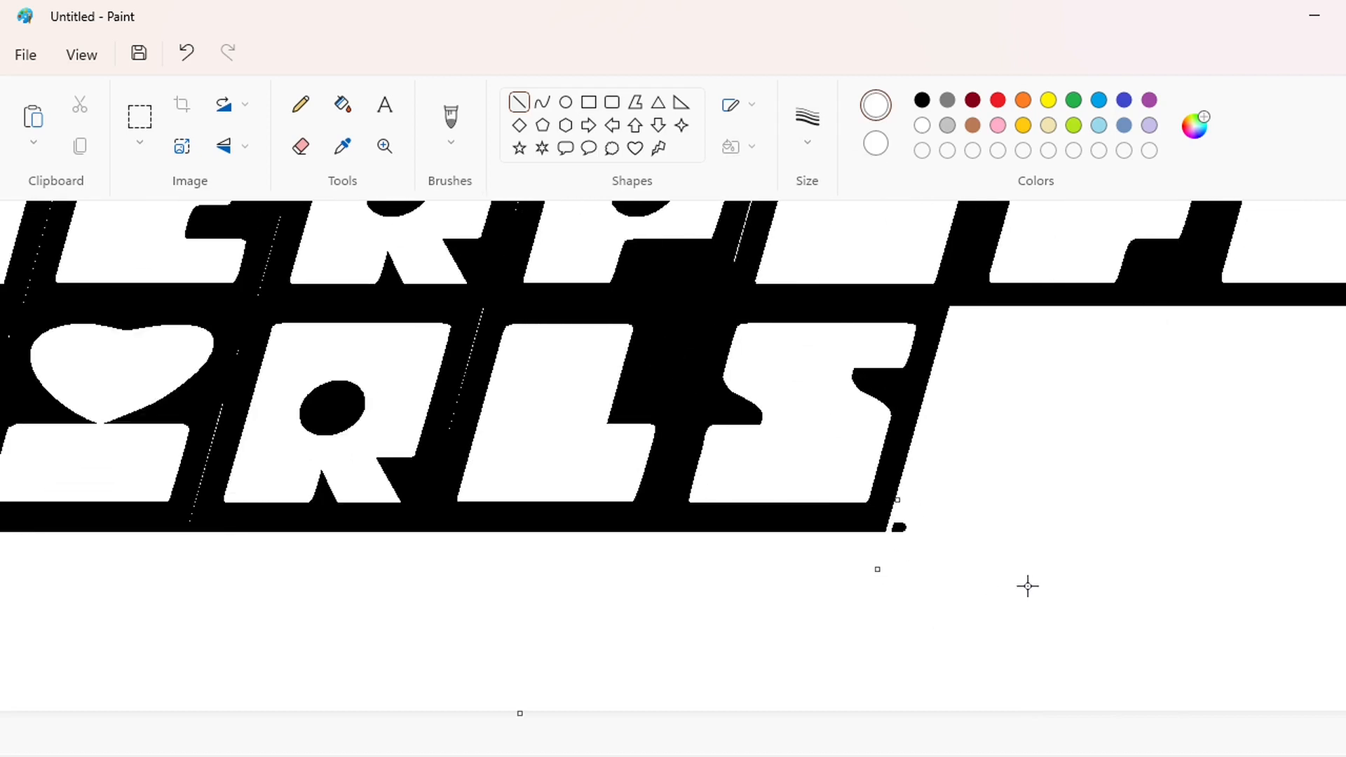
click(343, 104)
click(897, 526)
scroll(897, 526, down, 2)
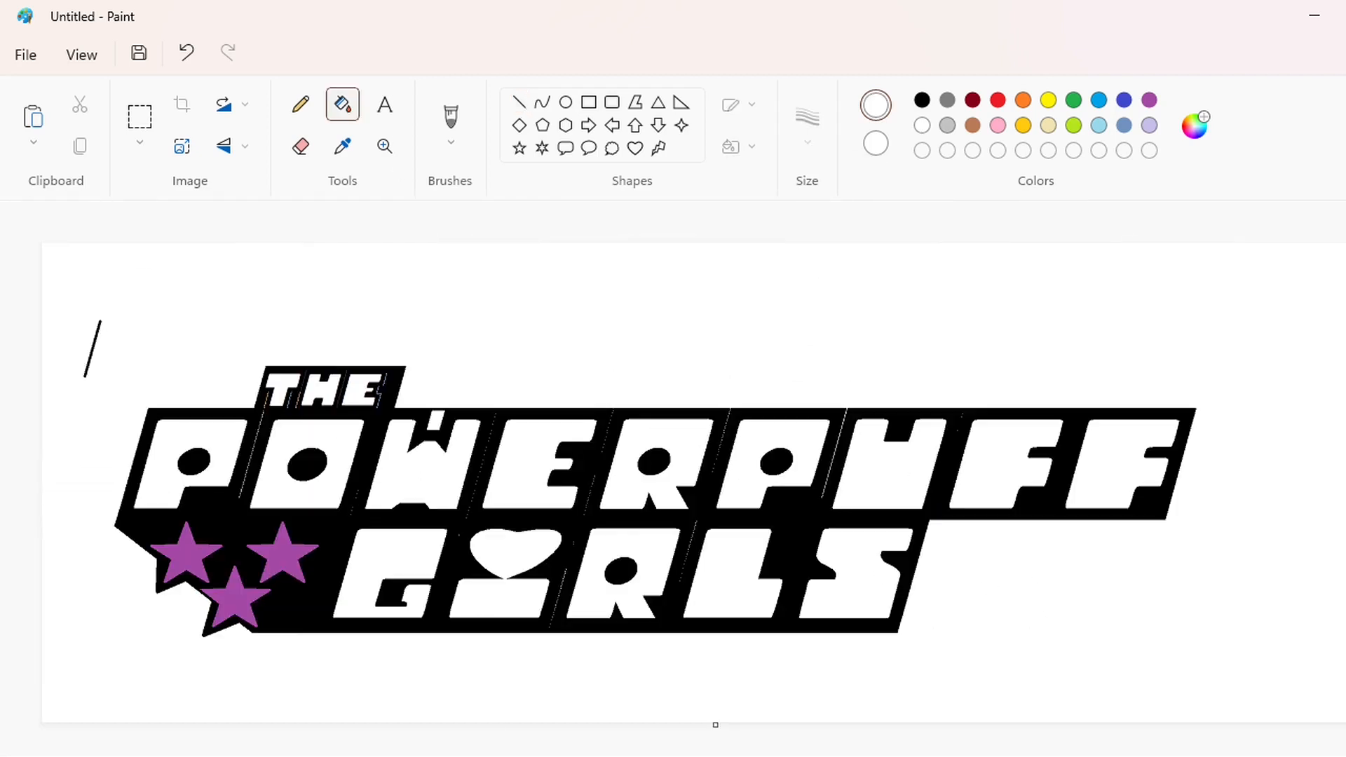
Fill the white notch above the W with black and recolour the stray slanted line beside THE white
click(922, 100)
click(441, 413)
scroll(1236, 685, up, 2)
click(923, 124)
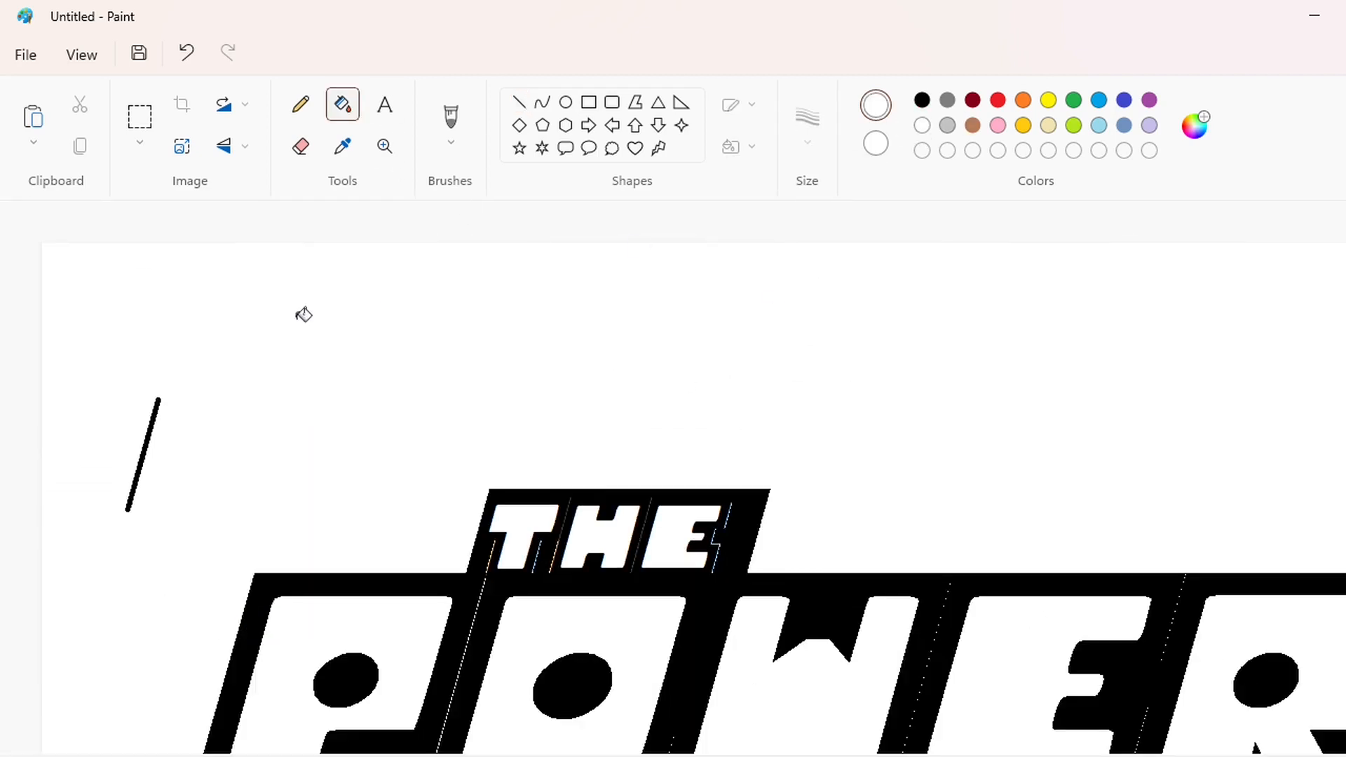
click(145, 446)
scroll(1145, 619, down, 3)
click(1233, 756)
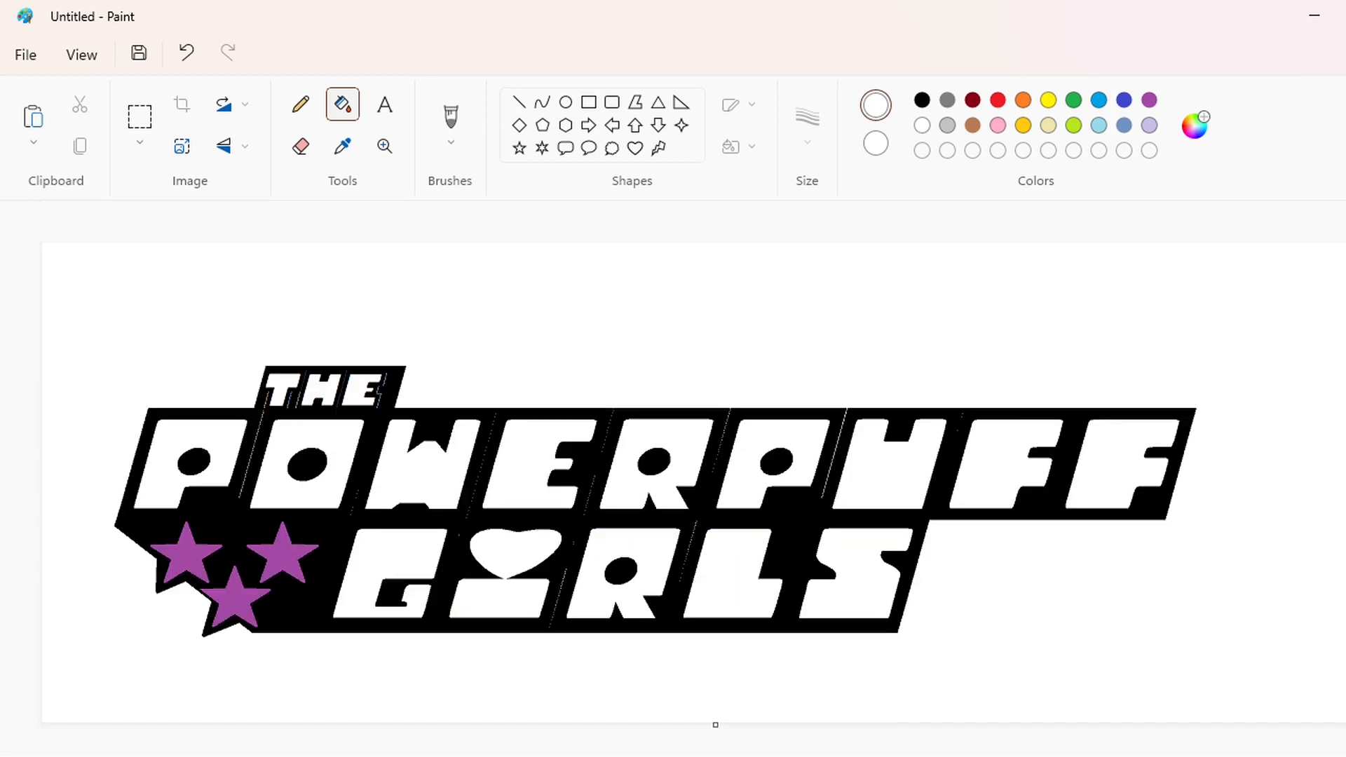
Draw a long, thick indigo horizontal line above POWERPUFF and shift it to start just right of THE
click(519, 103)
click(1124, 100)
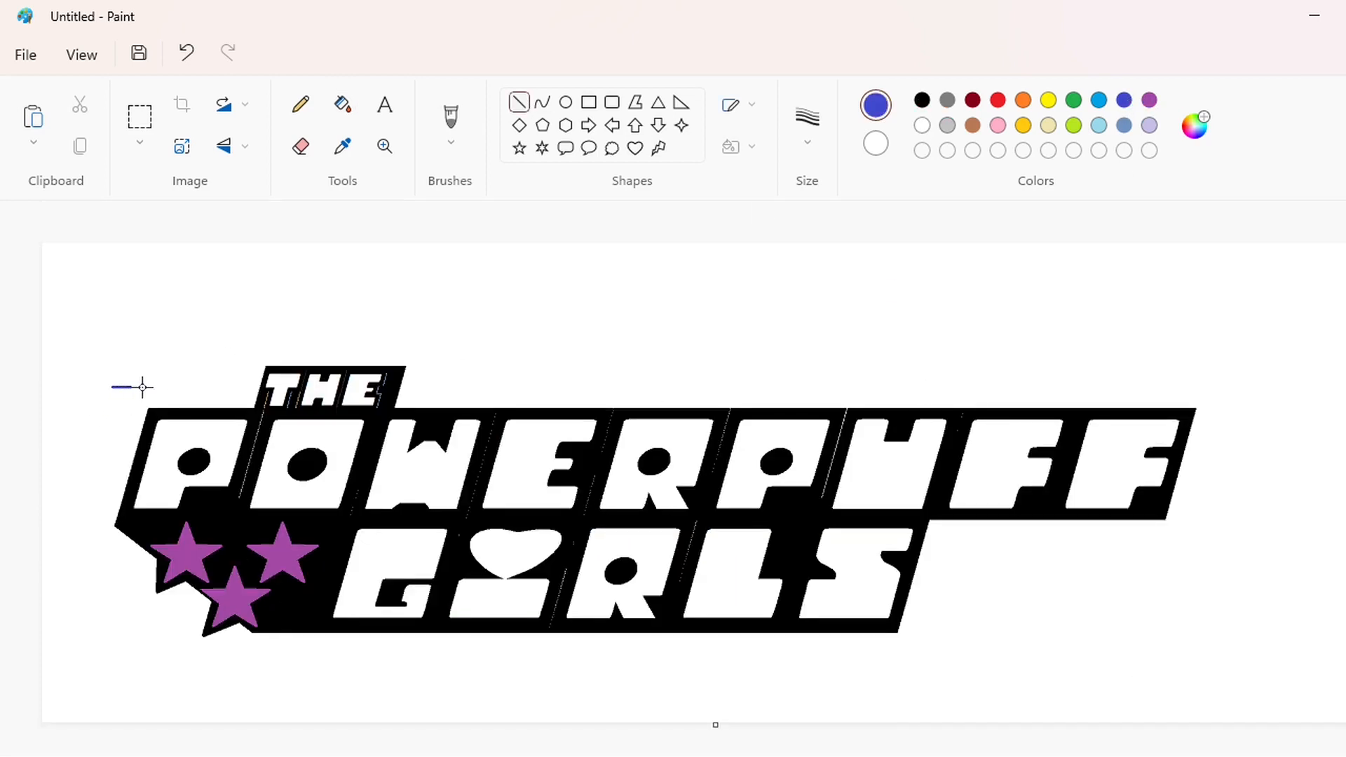
drag(143, 387, 1290, 387)
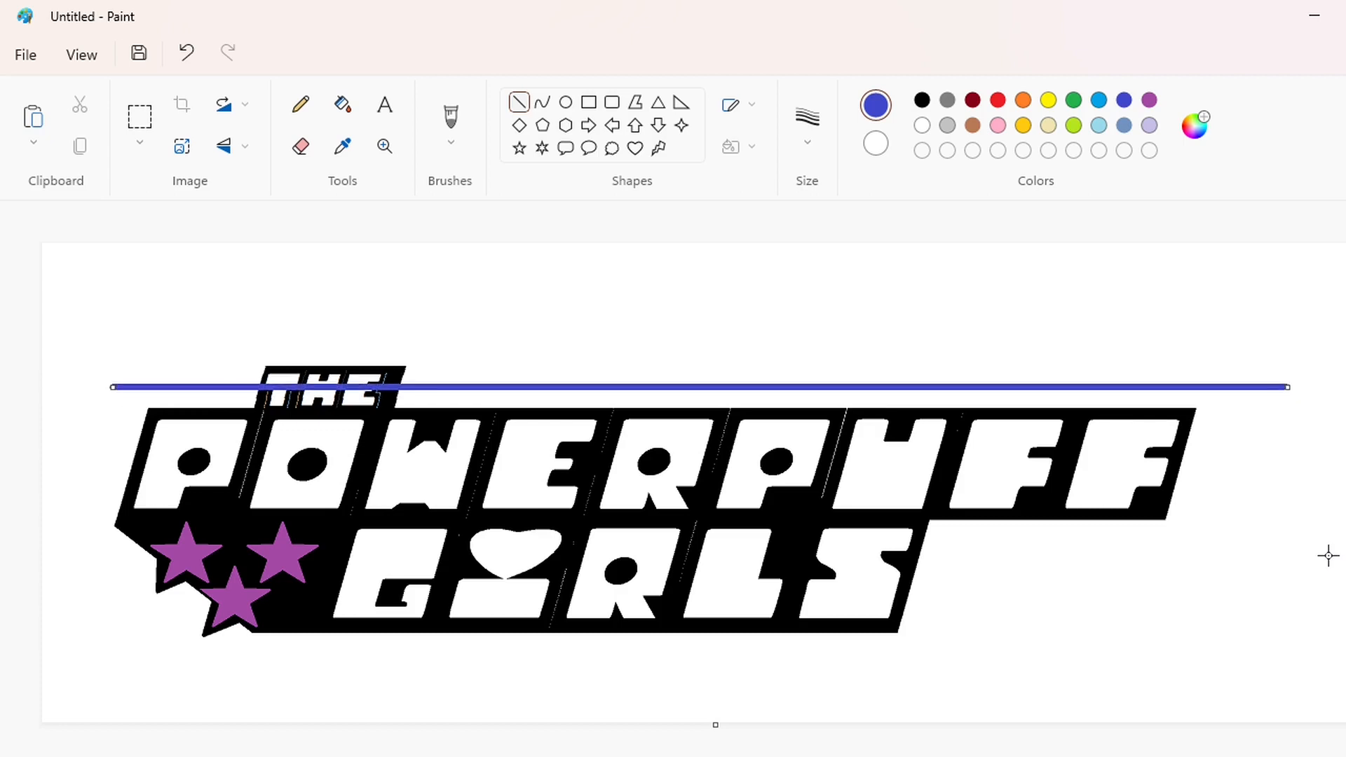
key(ctrl+plus)
key(ctrl+plus)
key(Right)
key(Right)
key(Right)
key(Right)
key(Right)
key(Right)
key(Right)
key(Right)
key(Right)
key(Right)
key(Right)
key(Right)
key(Right)
key(Right)
key(Right)
key(Right)
key(Right)
key(Right)
key(Right)
key(Right)
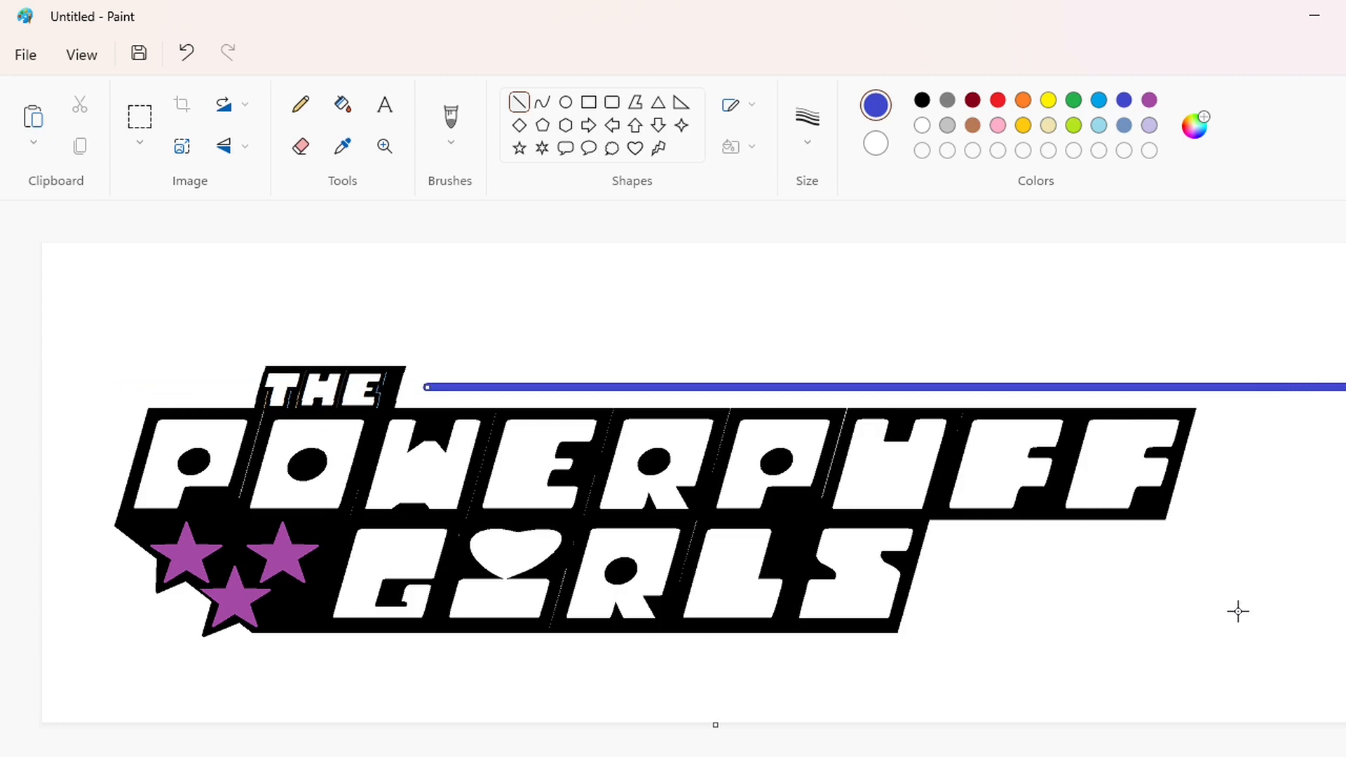
Paste a copy of the indigo line at the same height and move it to end just left of THE
click(140, 116)
key(ctrl+v)
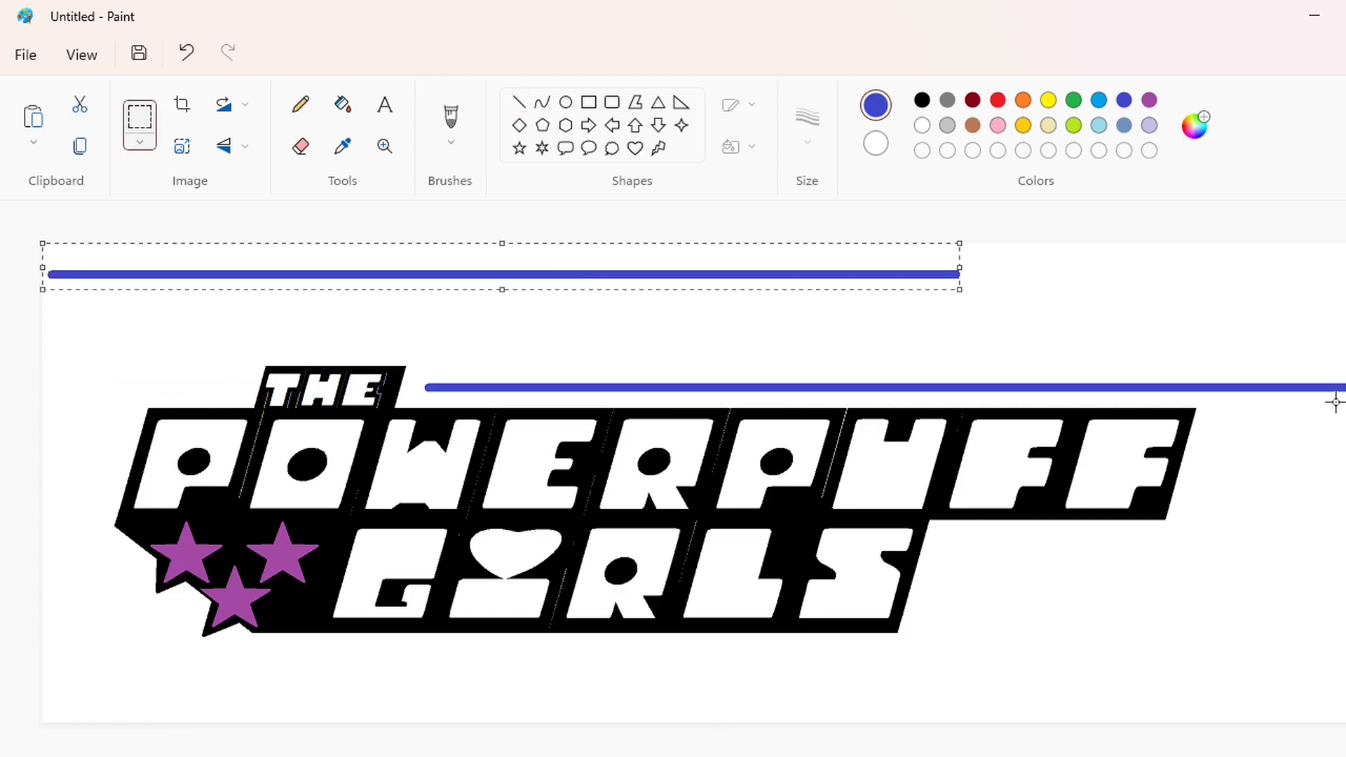
drag(581, 280, 398, 390)
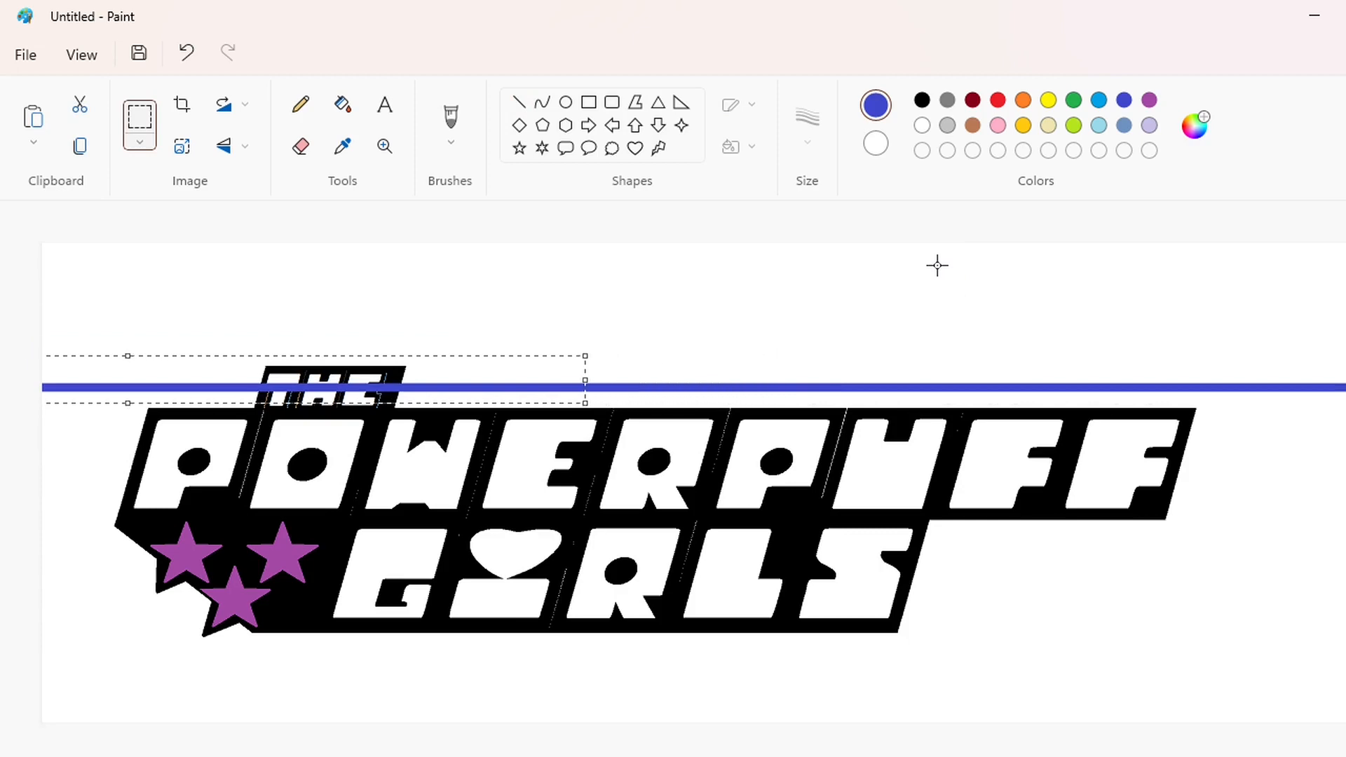
key(Left)
key(Left)
key(Left)
key(Left)
key(Left)
key(Left)
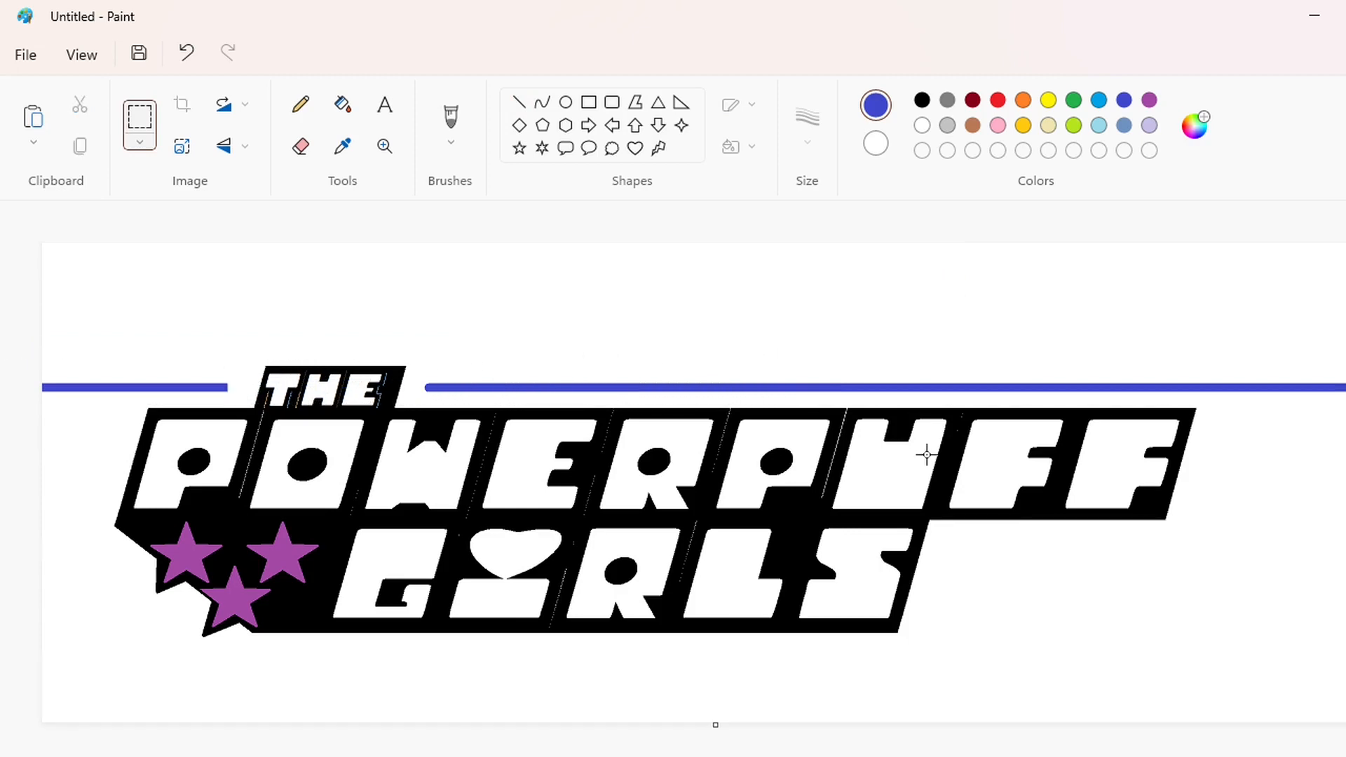
Paste another indigo line and position it below the final FF, starting just right of the S
key(ctrl+v)
drag(649, 282, 1345, 547)
key(Right)
key(Right)
key(Right)
key(Right)
key(Right)
key(Right)
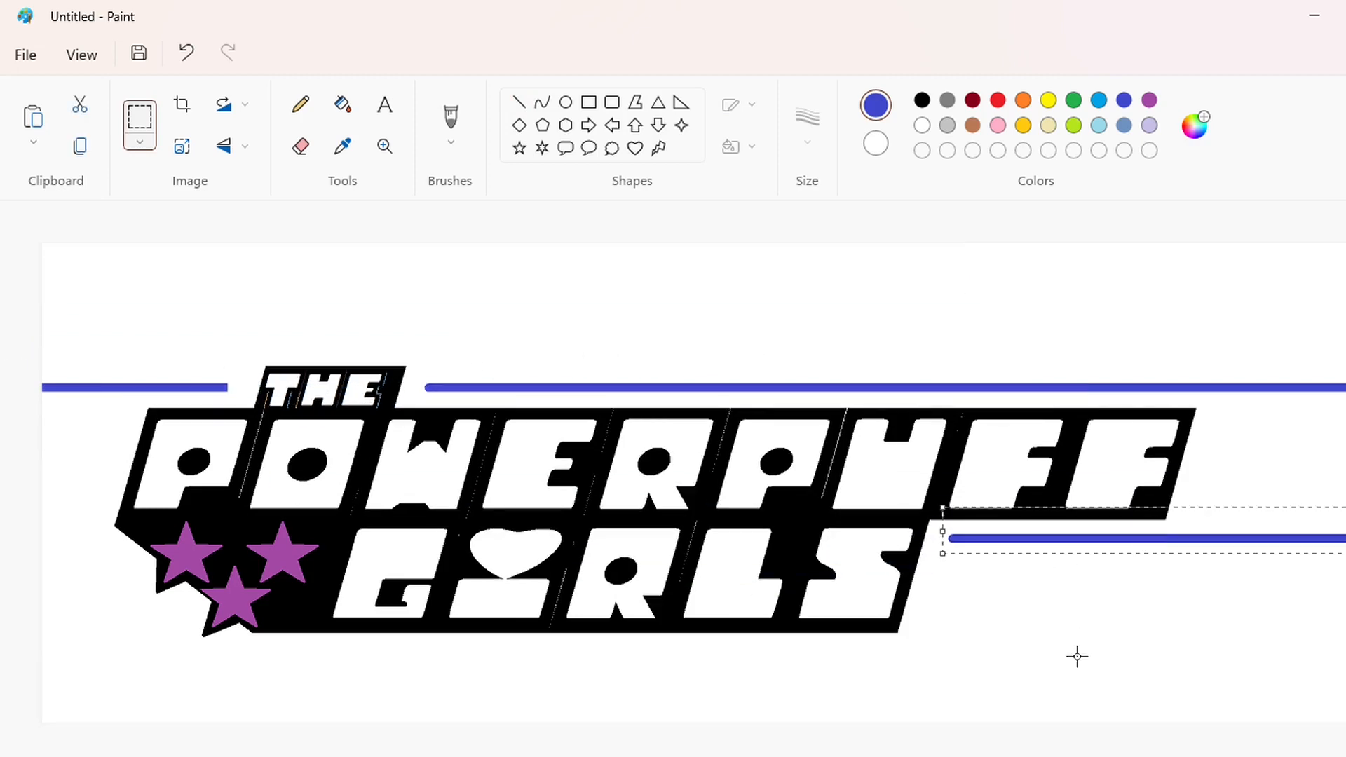
key(Left)
key(Left)
key(Down)
key(Down)
key(Down)
key(Down)
click(1077, 656)
Paste another indigo line and place it horizontally below the stars and GIRLS
key(ctrl+v)
drag(566, 267, 672, 652)
click(1073, 700)
Connect the indigo horizontal lines with slanted lines beside the S of GIRLS and the last F of POWERPUFF
click(520, 103)
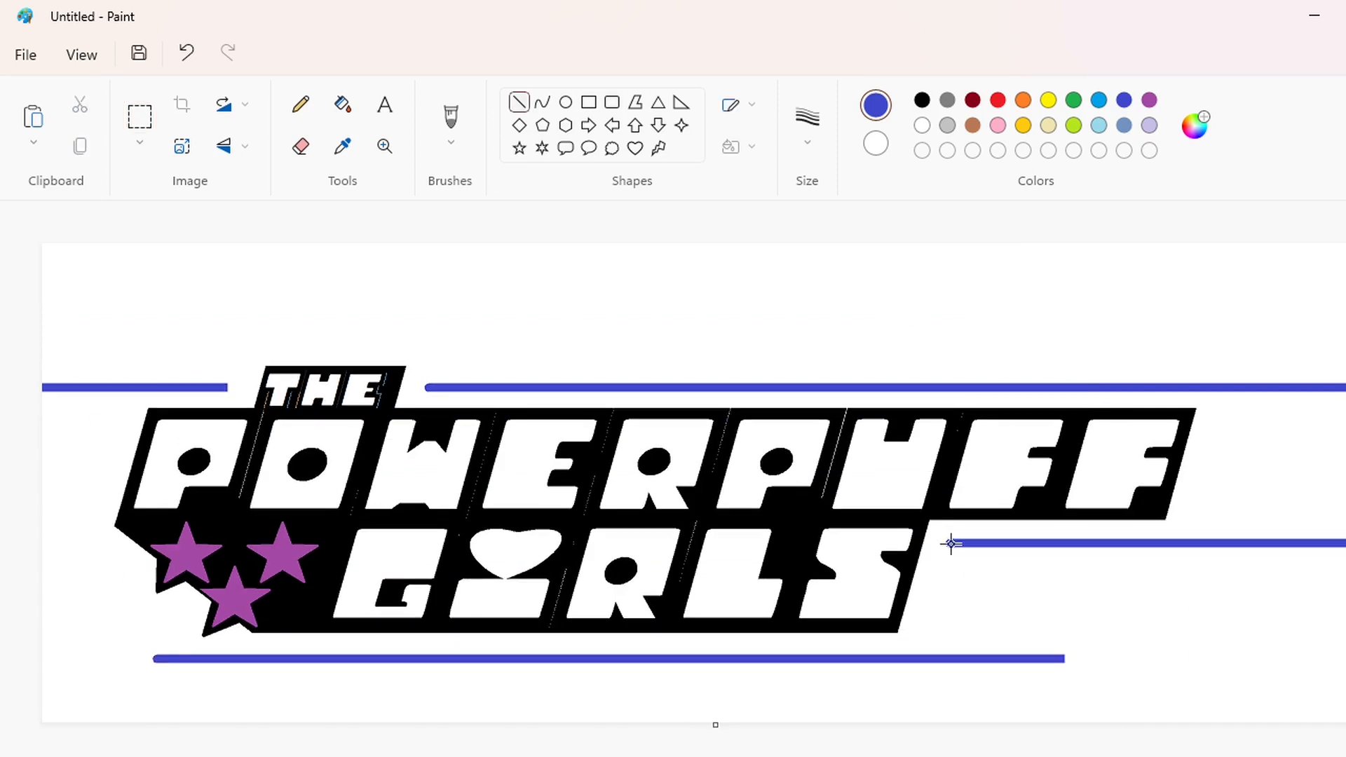
drag(952, 544, 926, 657)
drag(1225, 422, 1198, 541)
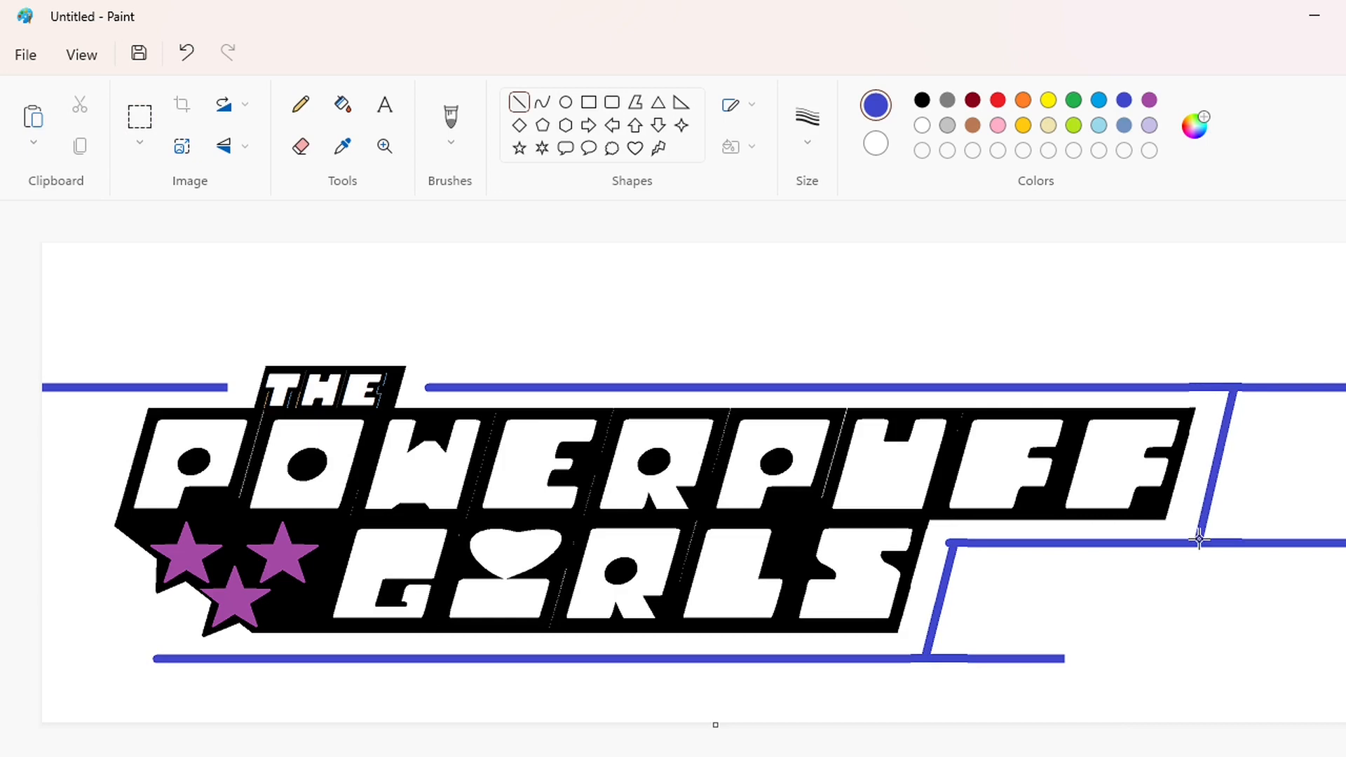
Draw a slanted indigo line down from the upper line, parallel to the first P's outer edge, and nudge it outward
drag(136, 390, 79, 571)
key(Left)
key(Left)
key(Left)
key(Left)
key(Left)
key(Left)
key(Left)
key(Left)
key(Left)
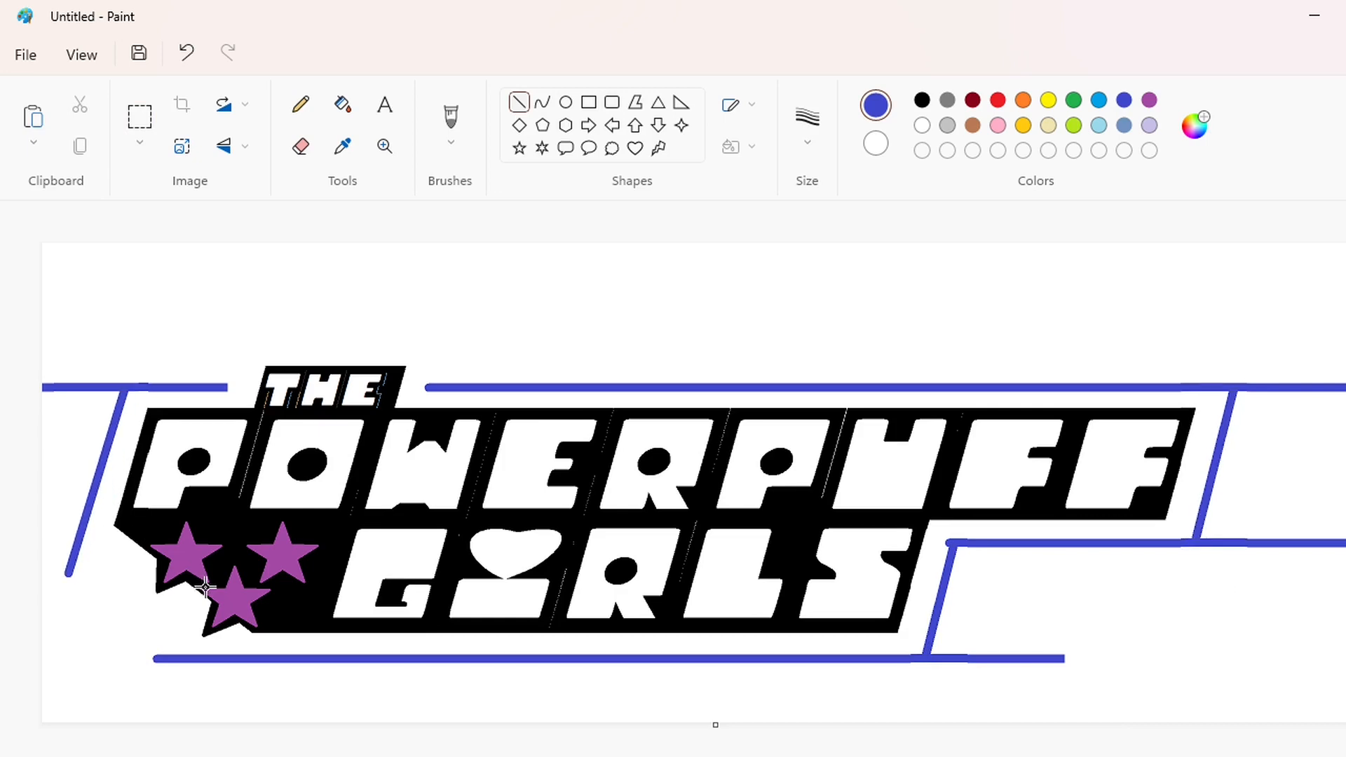
Paste an indigo line above THE and join it to the lower lines with slanted lines on both sides of THE
key(ctrl+v)
drag(471, 270, 412, 342)
click(413, 443)
click(519, 103)
drag(426, 387, 438, 345)
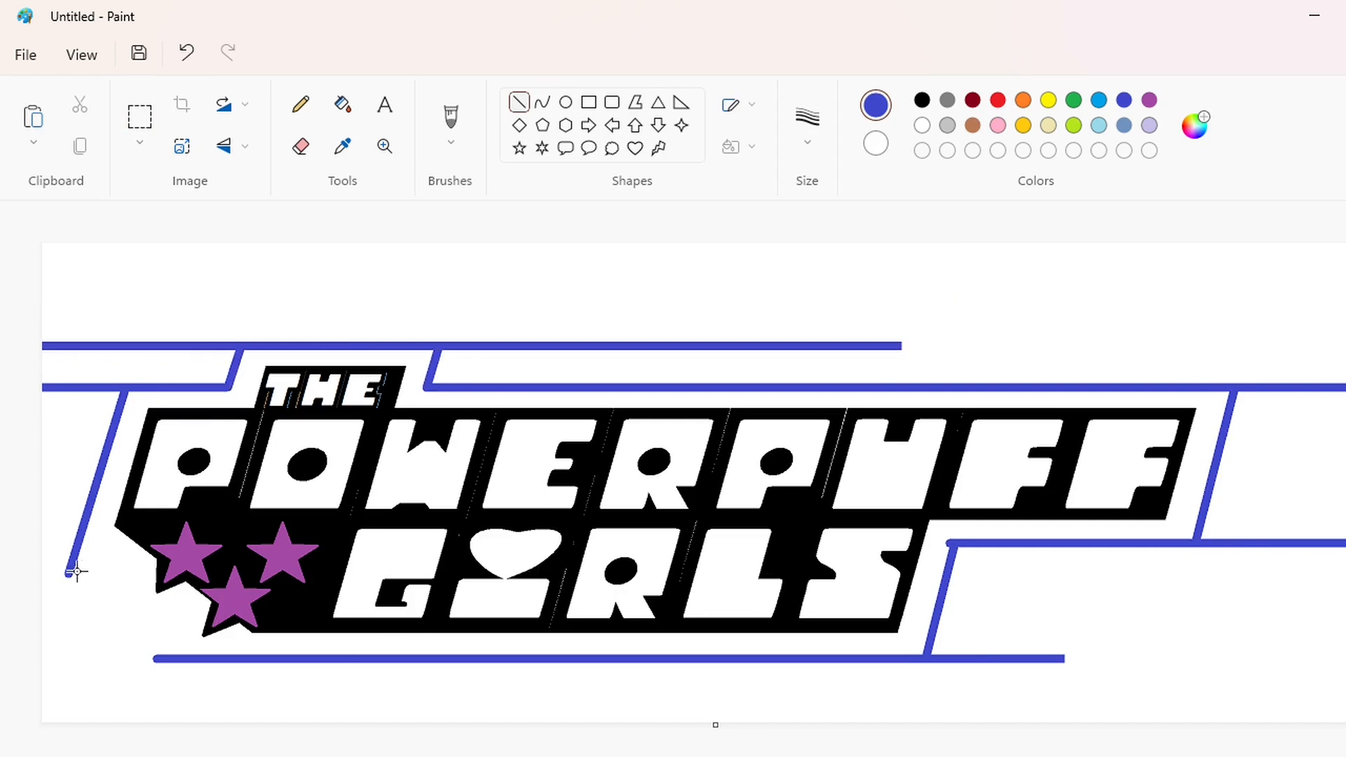
Draw a long diagonal indigo line sloping down past the stars, crossing the slanted line beside the first P and the bottom line
mouse_move(65, 491)
mouse_down()
mouse_move(225, 648)
mouse_move(397, 730)
mouse_move(34, 510)
mouse_up()
click(535, 700)
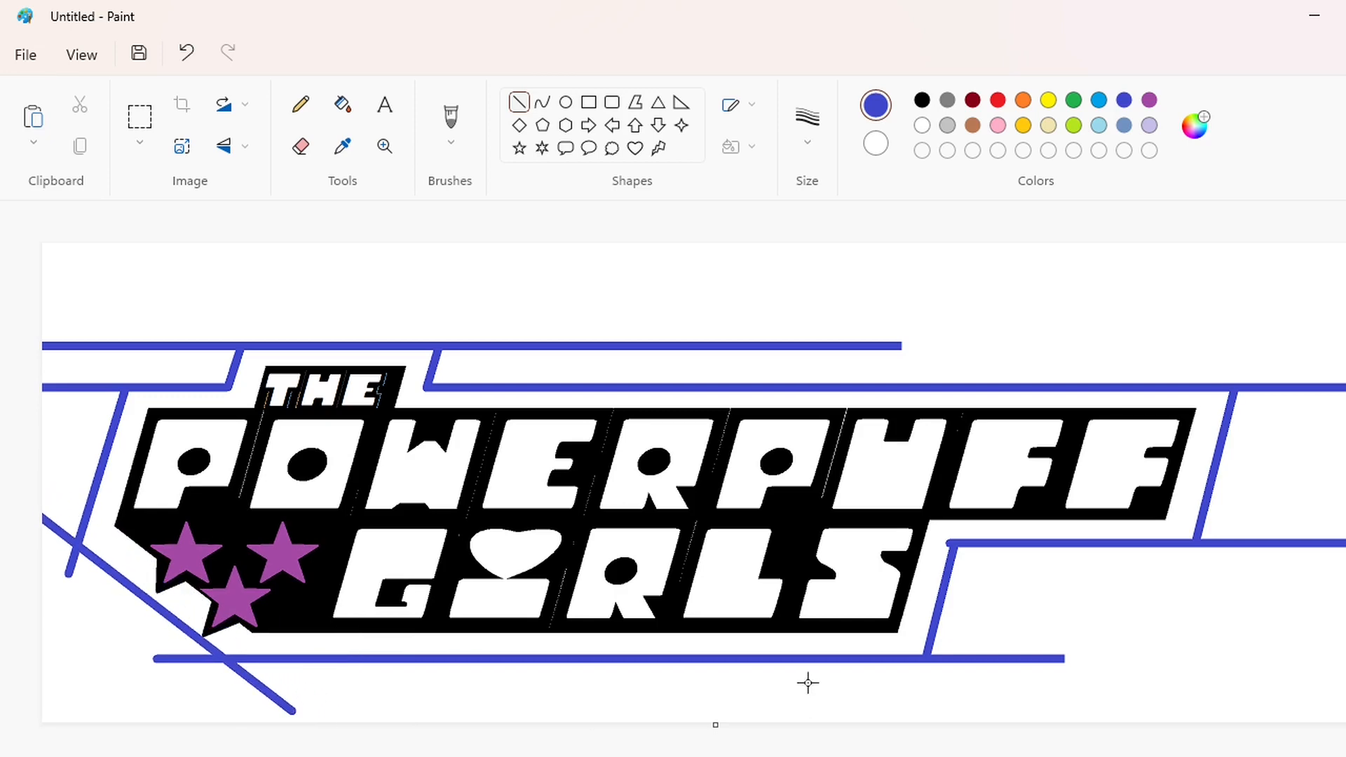
Draw a small thick black ring on the empty canvas above THE
scroll(769, 575, up, 3)
click(566, 102)
click(922, 99)
drag(438, 450, 488, 500)
key(Up)
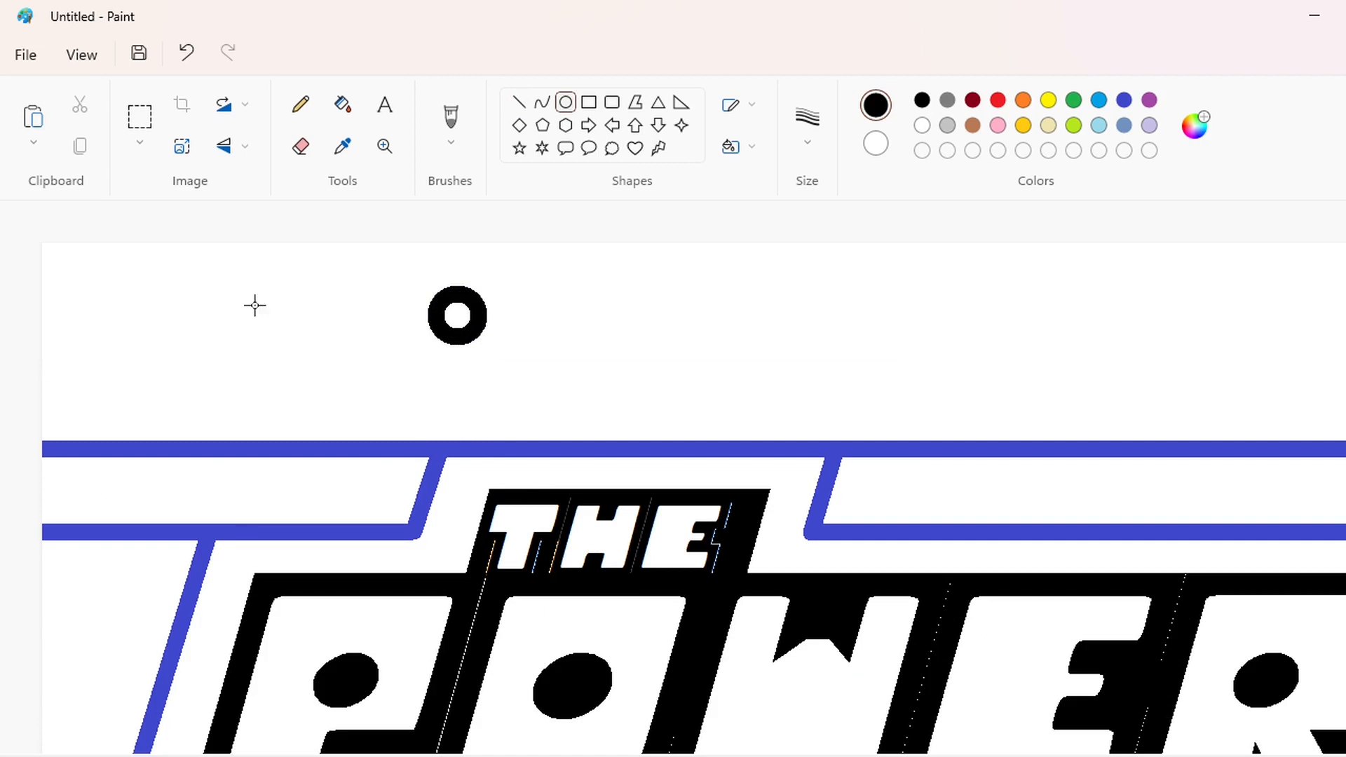
Cut away the lower-right part of the black ring with white lines and a white fill, leaving a curved corner piece
click(519, 102)
click(808, 118)
click(831, 276)
drag(525, 318, 520, 307)
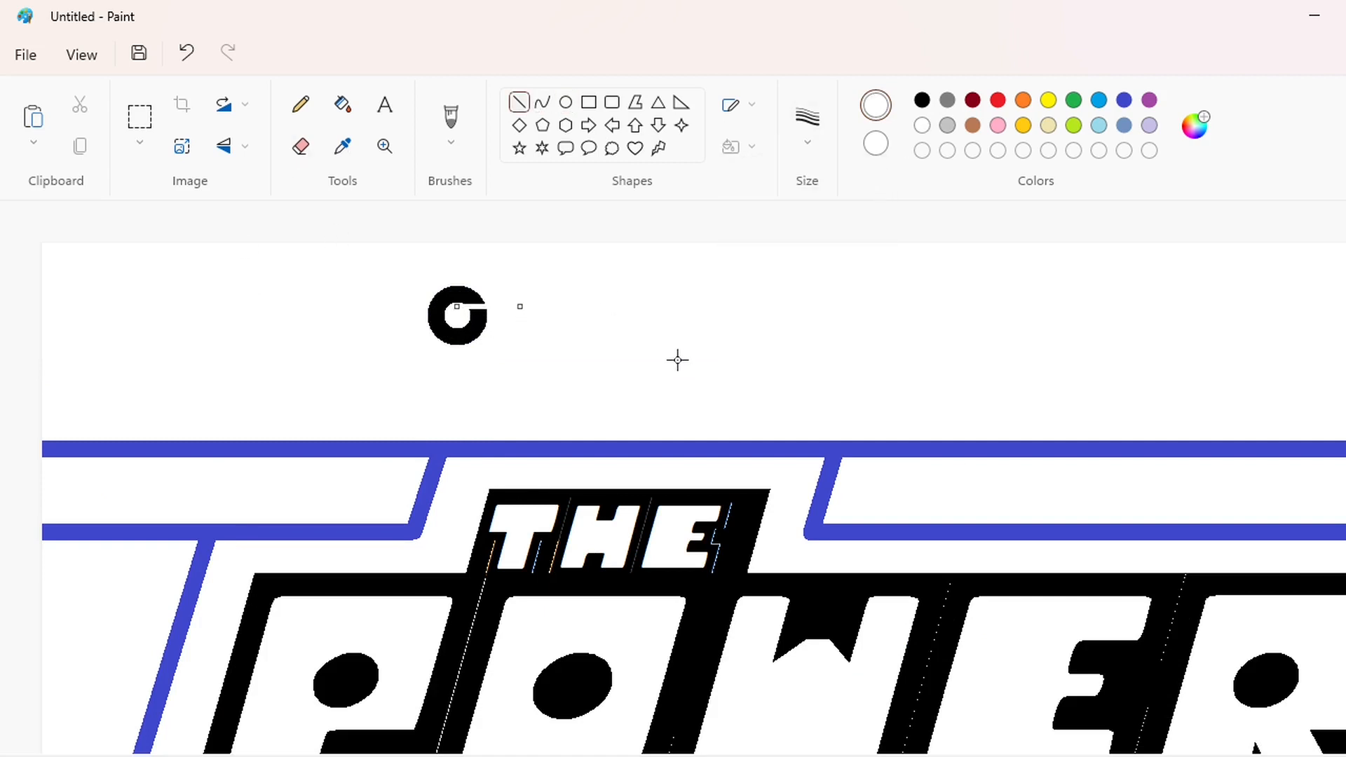
click(343, 104)
click(466, 328)
Copy the black corner arc onto the outline's upper-left corner beside THE and fill the overhanging indigo line white
click(139, 117)
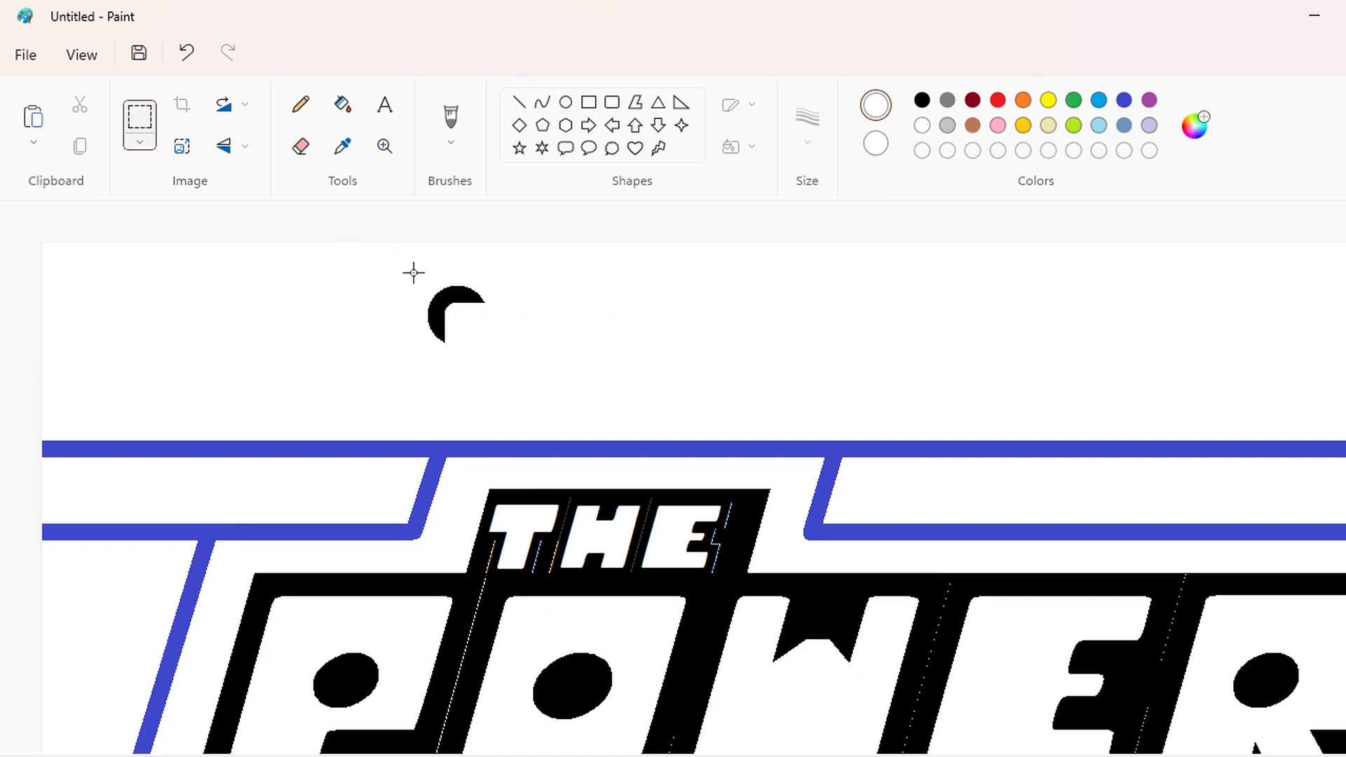
drag(394, 249, 523, 361)
key(ctrl+c)
key(ctrl+v)
drag(94, 308, 445, 472)
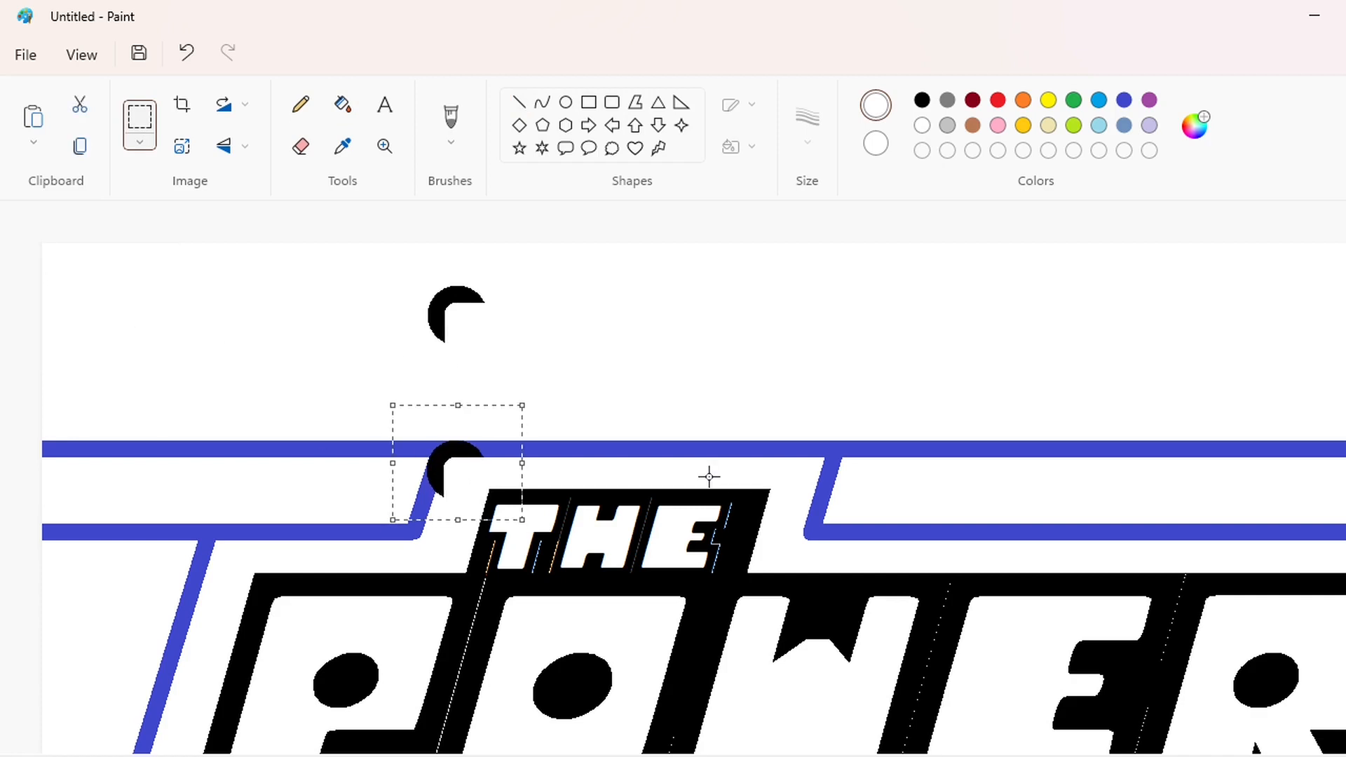
click(343, 103)
click(361, 449)
Paste the arc on the outline corner above the first P and fill the protruding indigo line white
key(ctrl+v)
drag(106, 308, 225, 554)
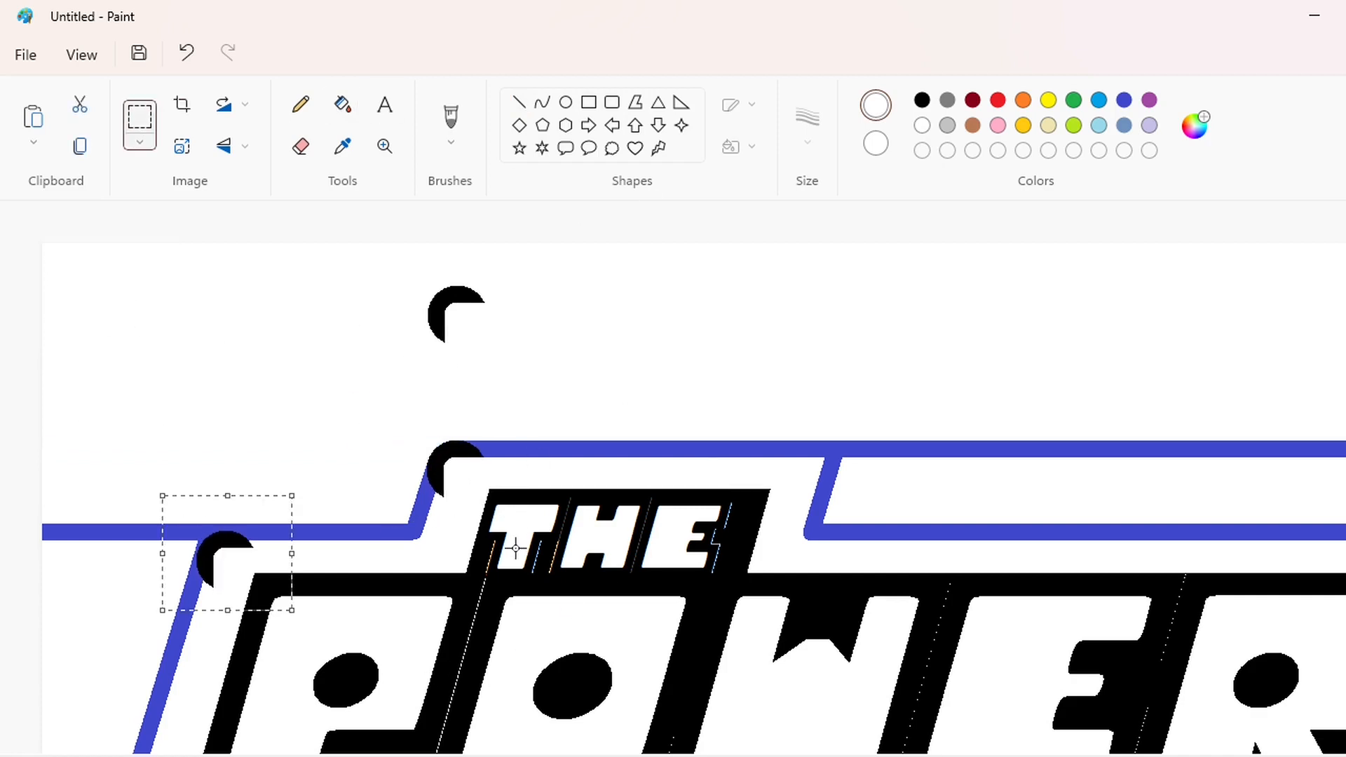
click(512, 550)
click(343, 104)
click(127, 532)
Paste a horizontally flipped arc on the outline's upper-right corner beside THE, nudge it into line, and fill the excess line white
scroll(279, 695, right, 5)
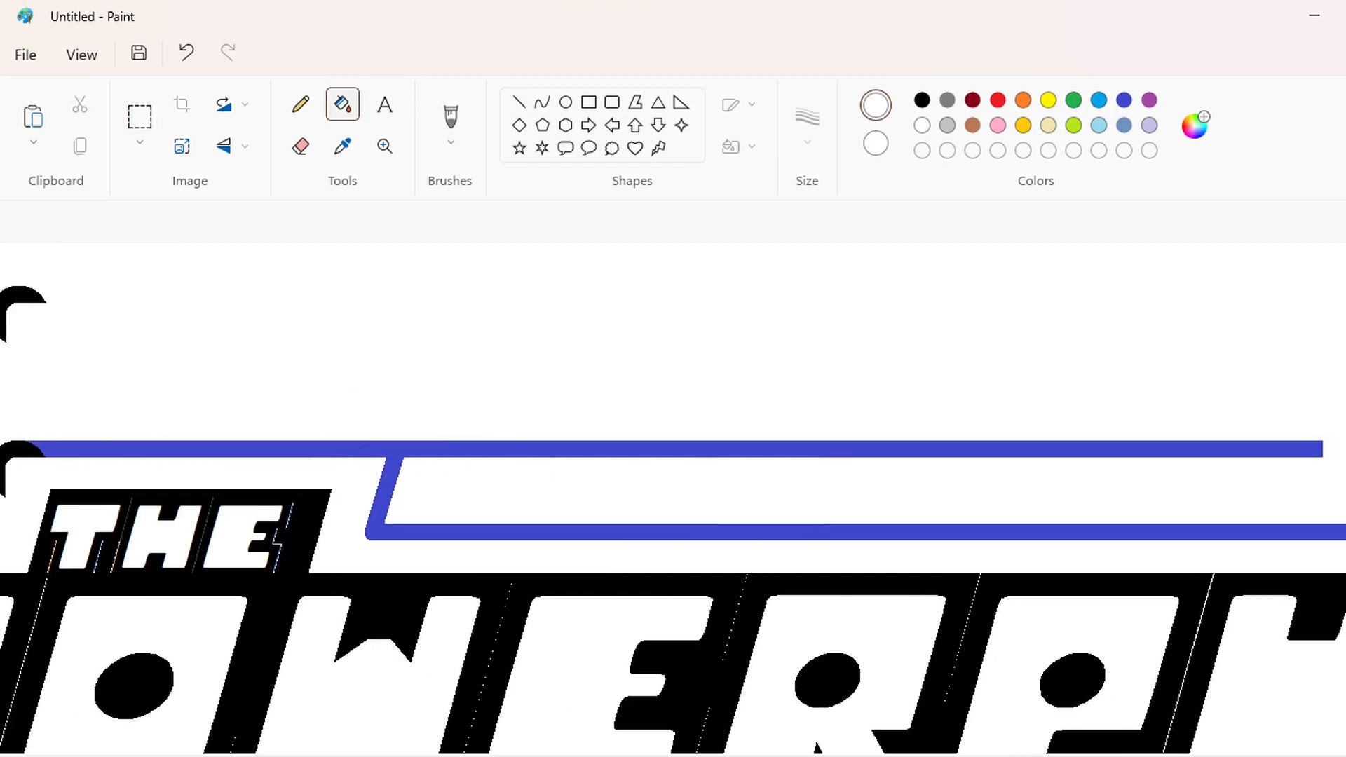
key(ctrl+v)
click(234, 148)
click(231, 219)
drag(125, 309, 369, 470)
key(Up)
key(Up)
key(Up)
key(Up)
key(Up)
key(Right)
key(Right)
key(Right)
key(Right)
key(Right)
key(Right)
key(Right)
key(Right)
key(Right)
key(Right)
key(Right)
key(Right)
key(Right)
key(Right)
key(Right)
key(Right)
key(Right)
key(Right)
key(Right)
key(Right)
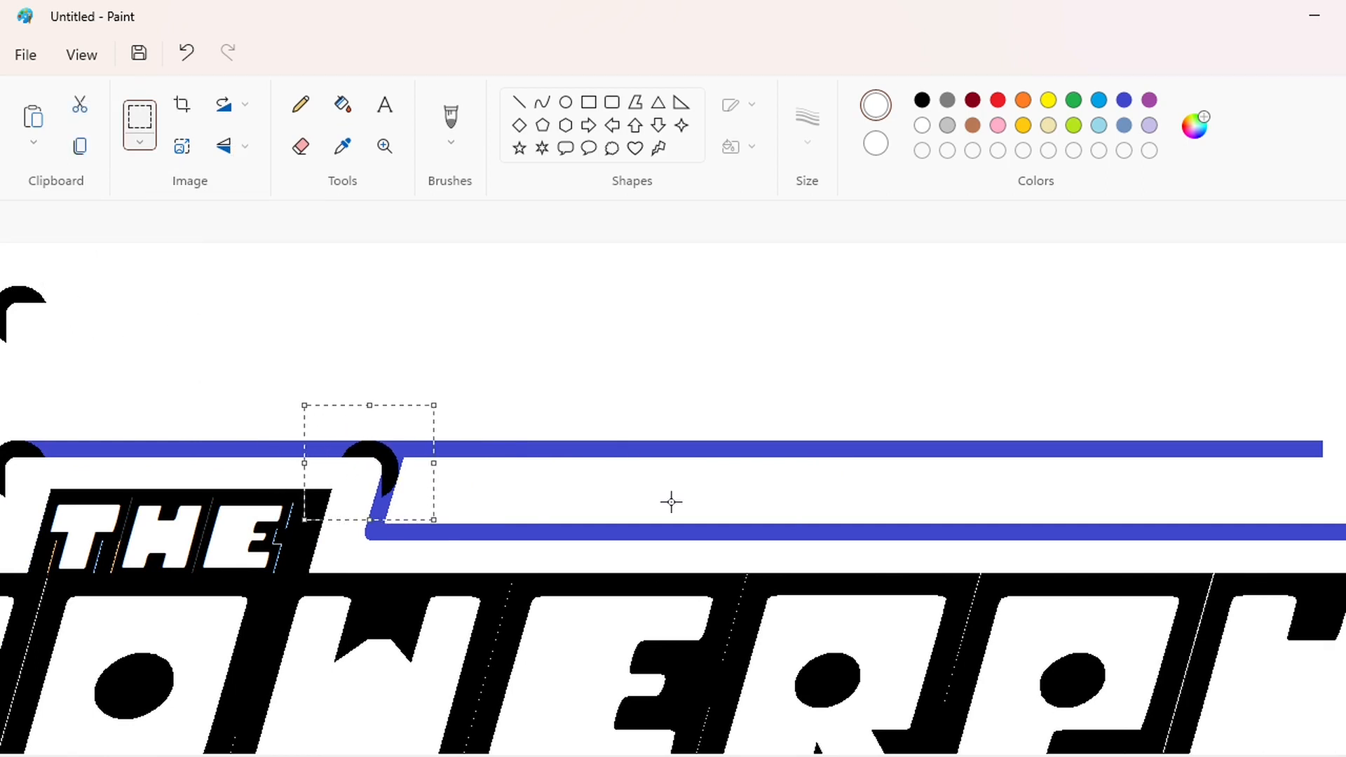
click(342, 104)
click(473, 448)
Paste a vertically flipped arc on the inner corner where the outline drops to the right of THE, and fill the leftover line end white
scroll(432, 708, left, 4)
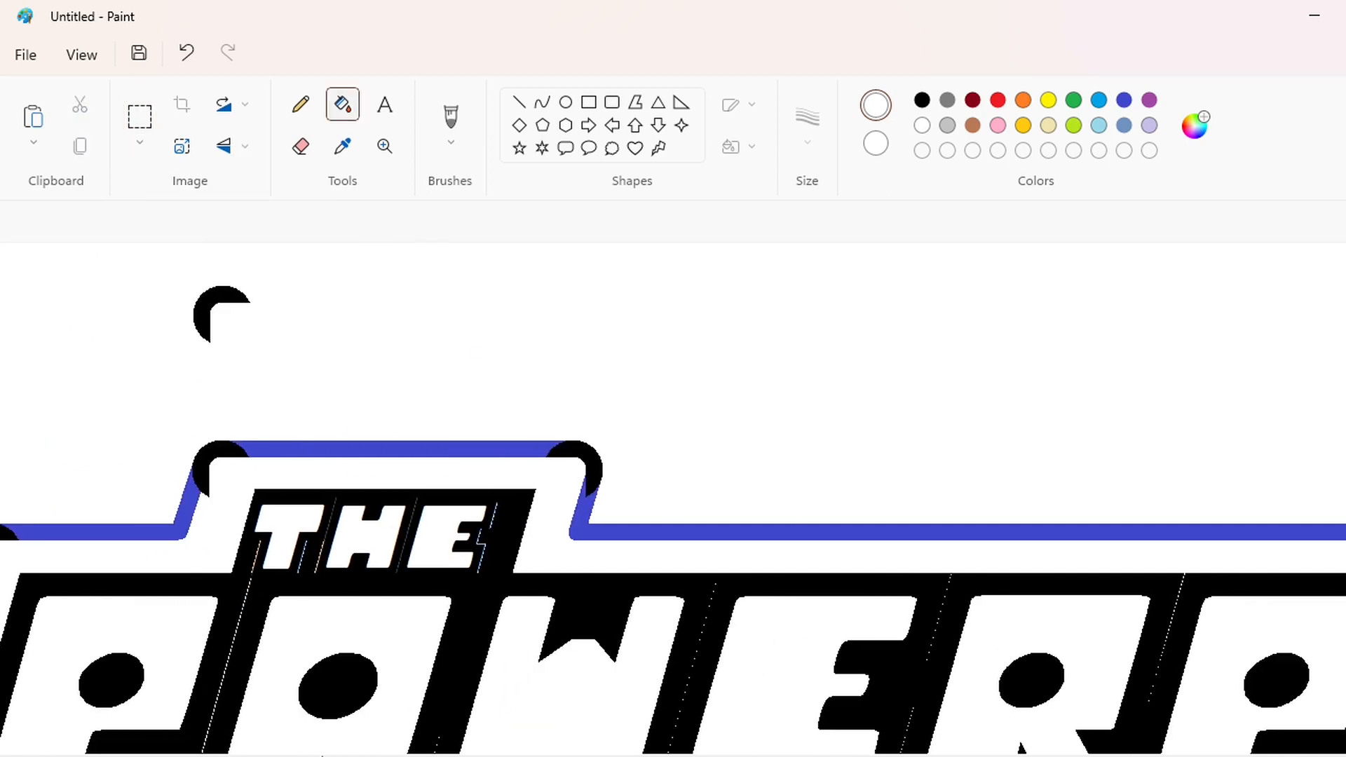
key(ctrl+v)
click(234, 146)
click(232, 186)
click(232, 219)
drag(119, 302, 630, 514)
click(234, 147)
click(232, 220)
key(Left)
key(Left)
key(Left)
key(Left)
key(Left)
key(Left)
click(348, 107)
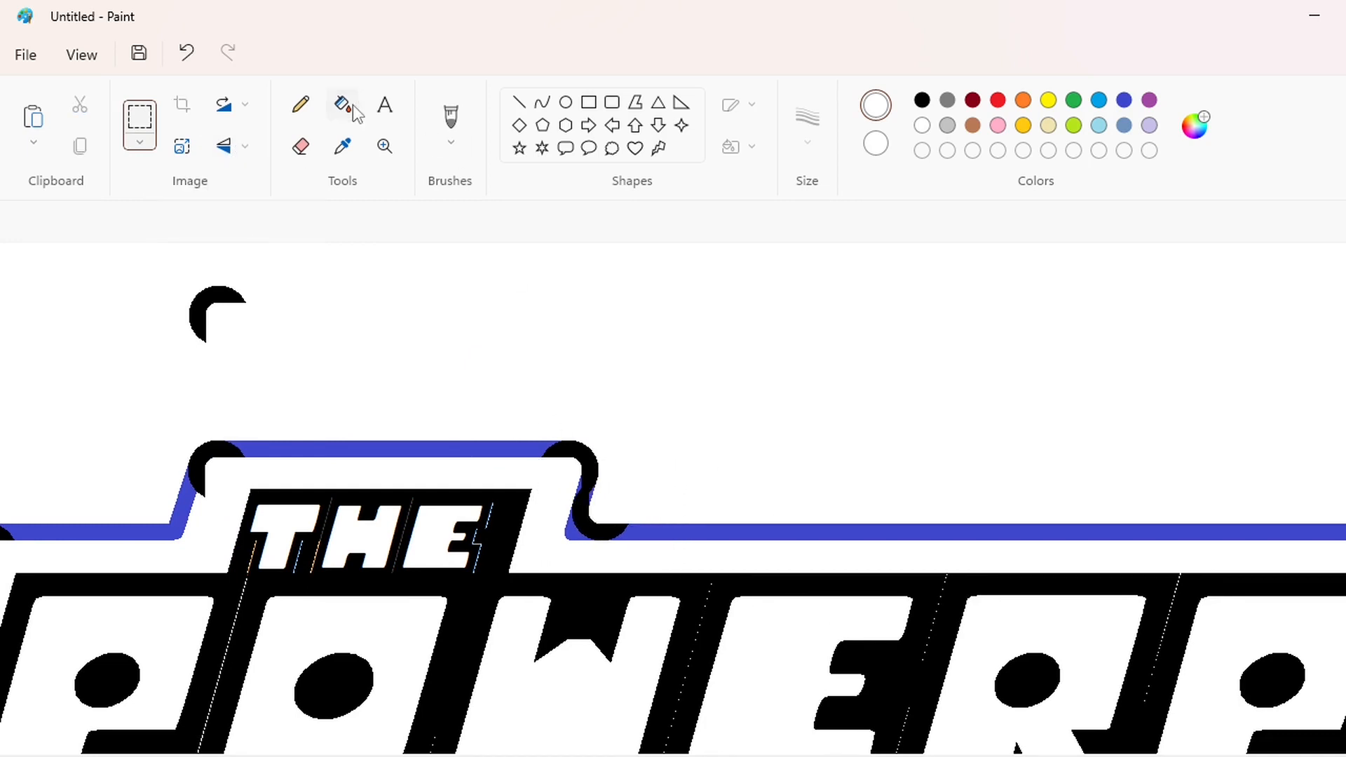
click(570, 534)
Paste a horizontally flipped arc on the outline's upper corner beyond the last F of POWERPUFF
drag(509, 756, 936, 756)
scroll(936, 750, right, 5)
key(ctrl+v)
click(234, 146)
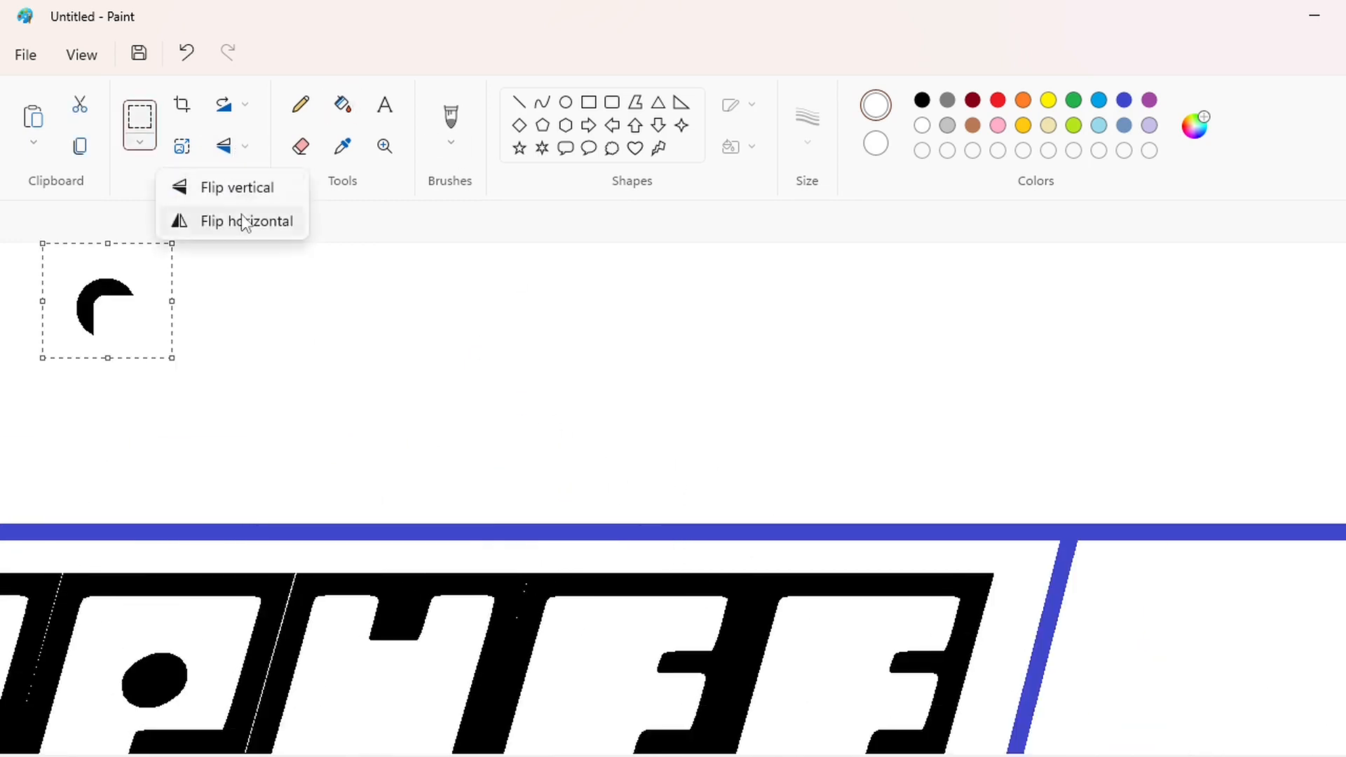
click(241, 220)
drag(124, 306, 1055, 548)
click(343, 105)
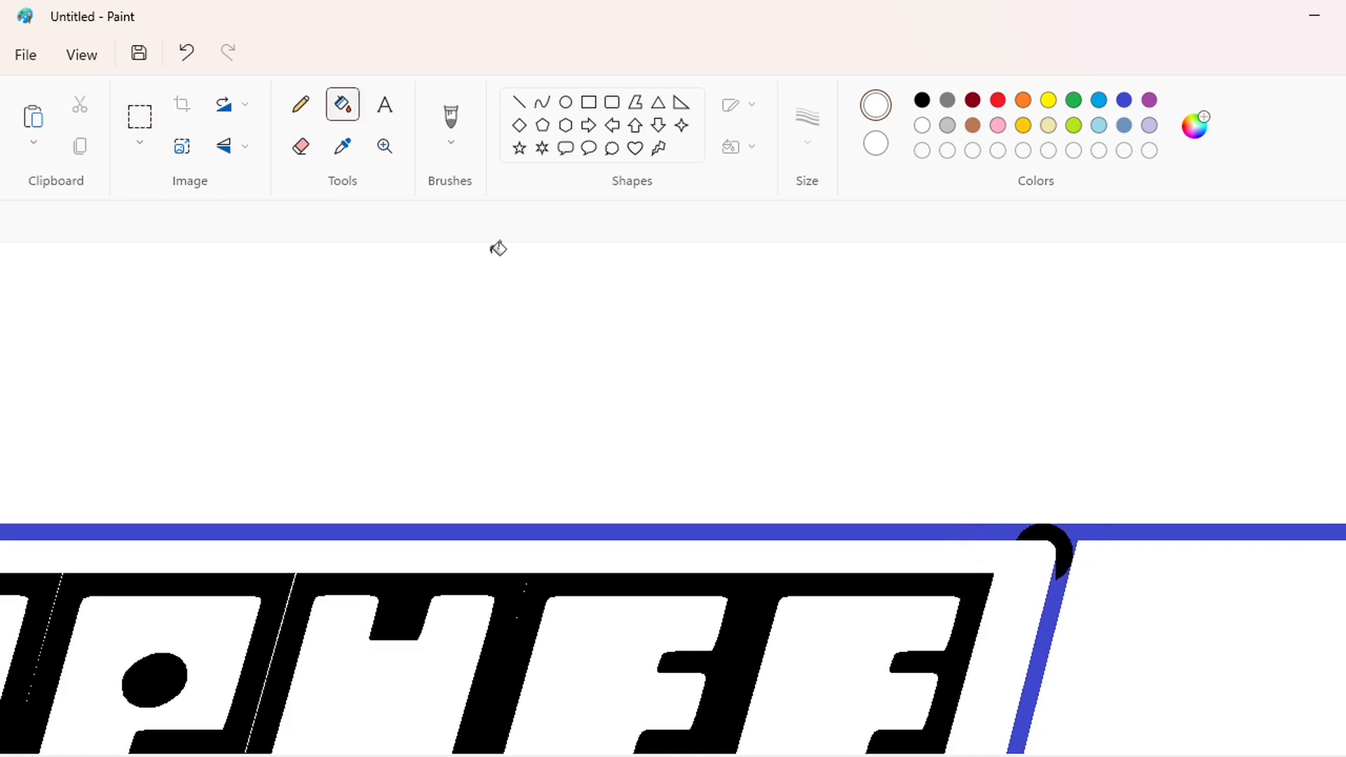
Paste an arc flipped both ways on the outline corner below the last F and fill the overhanging indigo line white
scroll(1105, 601, down, 5)
key(ctrl+v)
click(224, 149)
click(241, 220)
drag(123, 306, 986, 336)
click(343, 105)
click(1082, 345)
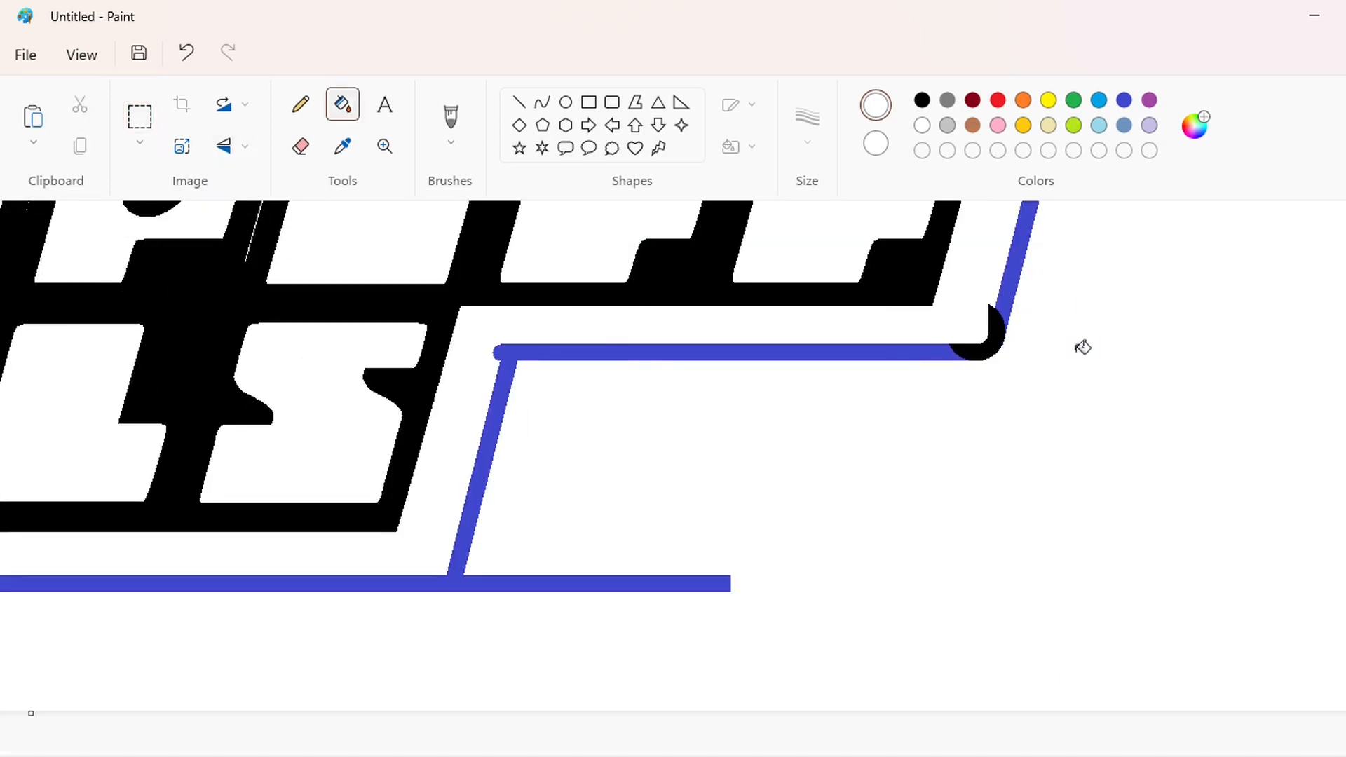
Paste an unflipped arc on the inner outline corner beside the S of GIRLS, nudge it into place, and fill the leftover line end white
scroll(561, 448, left, 3)
key(ctrl+v)
click(226, 147)
click(223, 223)
drag(122, 307, 709, 360)
click(225, 148)
click(224, 222)
key(Left)
key(Left)
key(Left)
key(Left)
key(Left)
key(Left)
key(Left)
key(Left)
key(Left)
key(Left)
key(Left)
key(Left)
key(Left)
key(Left)
key(Left)
key(Left)
key(Left)
key(Left)
key(Left)
key(Left)
click(343, 105)
click(615, 350)
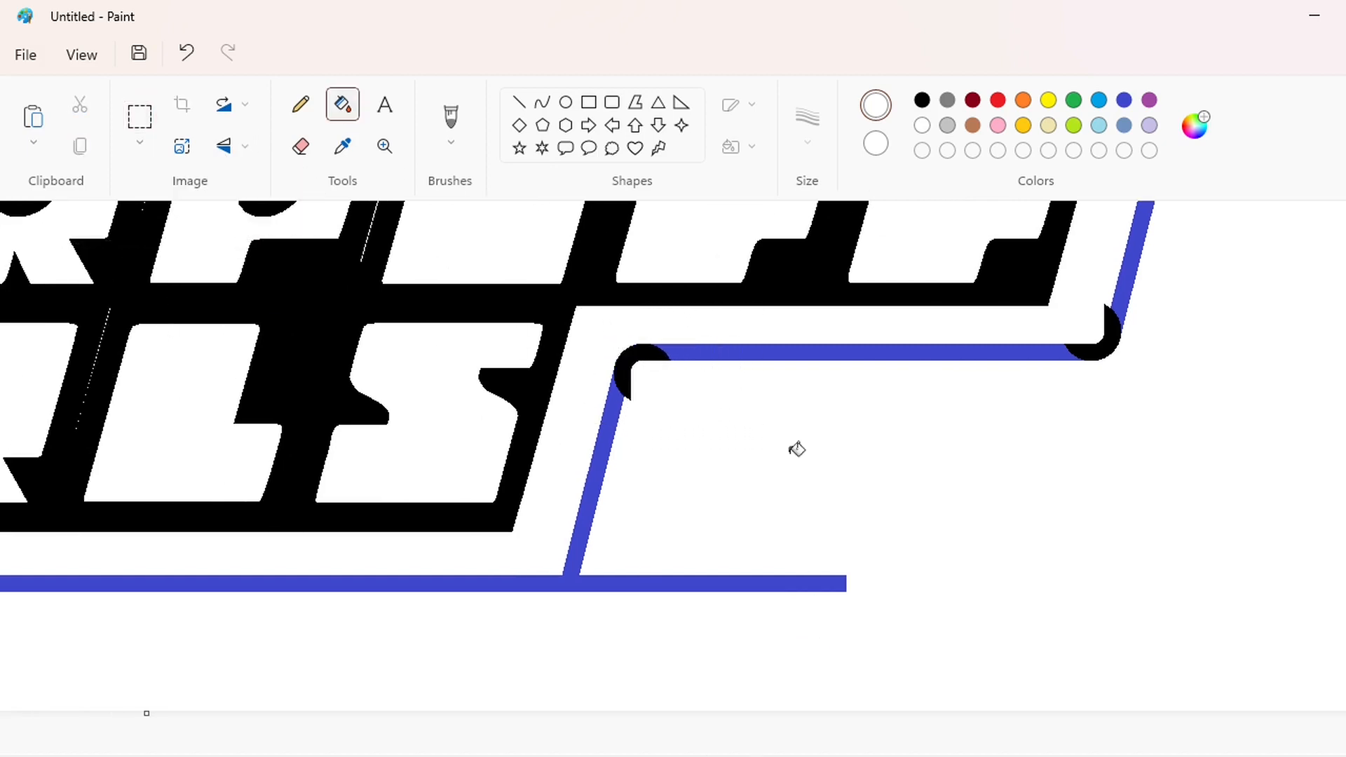
Fit an arc flipped both ways on the outline's lower corner below the S of GIRLS and fill the bottom line's overhang white
key(ctrl+v)
click(236, 147)
click(240, 218)
click(239, 149)
drag(135, 301, 548, 558)
click(239, 185)
key(Down)
key(Down)
key(Down)
key(Down)
key(Down)
key(Down)
key(Down)
key(Down)
key(Down)
key(Down)
key(Down)
key(Down)
key(Right)
key(Right)
key(Right)
key(Right)
key(Right)
key(Right)
key(Right)
key(Right)
key(Right)
key(Right)
key(Right)
key(Right)
key(Right)
key(Right)
key(Right)
click(343, 105)
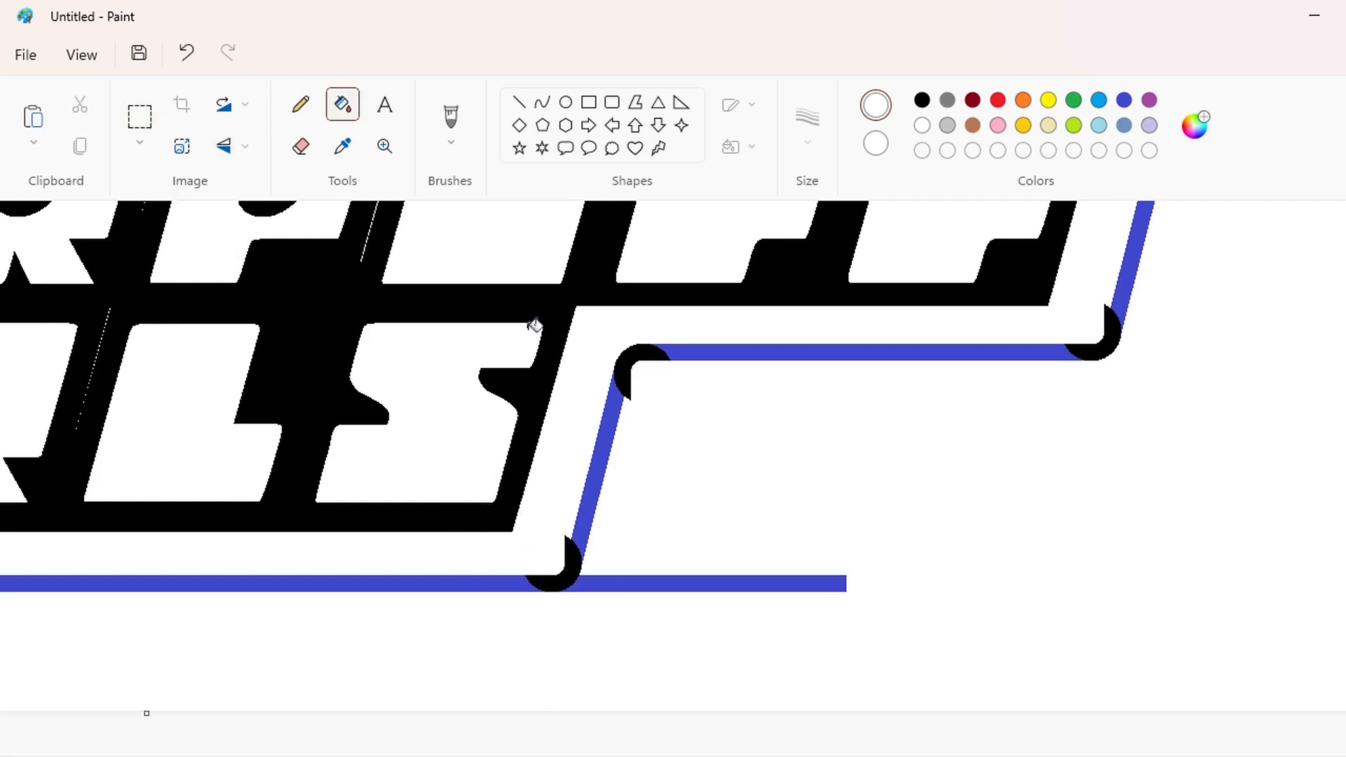
click(635, 585)
Paste an arc where the slanted line beside the first P meets the diagonal line, and fill both protruding line ends white
drag(919, 756, 295, 756)
key(ctrl+v)
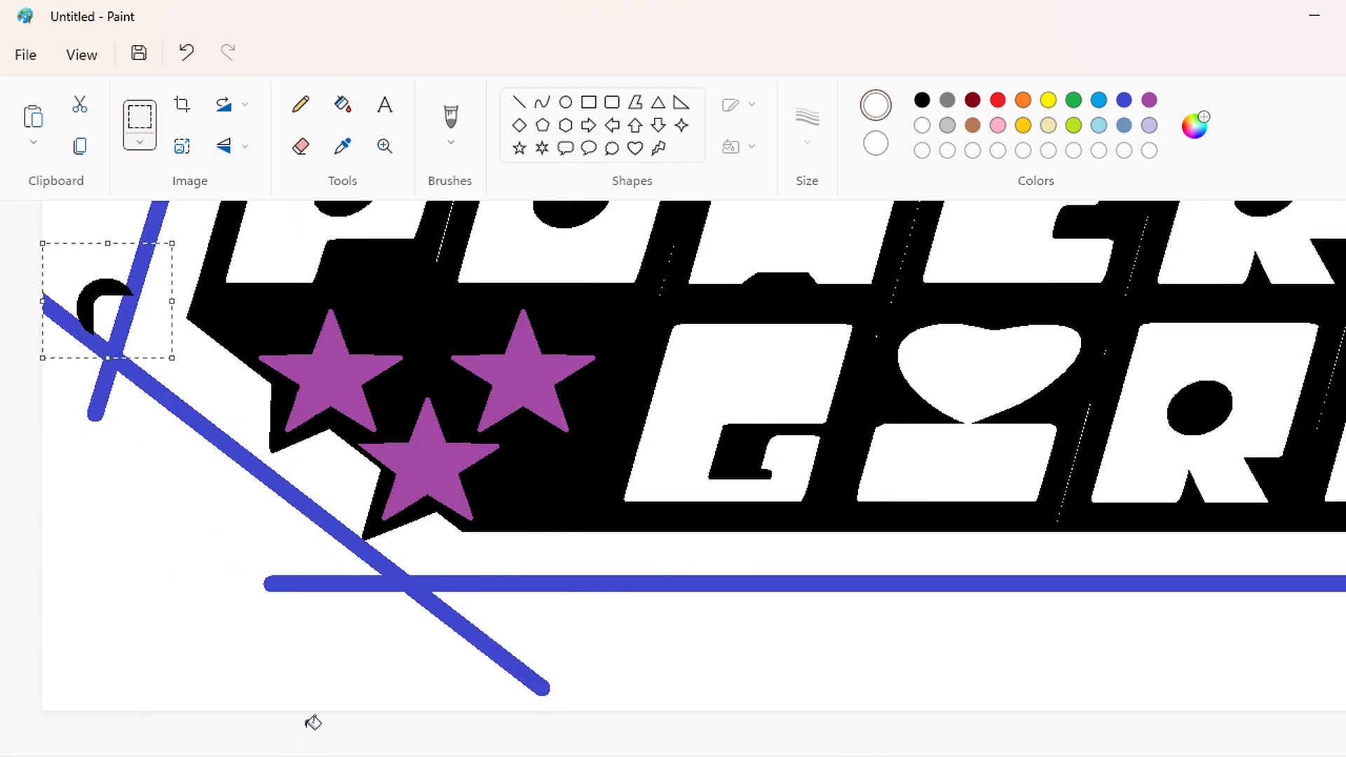
click(238, 148)
click(220, 222)
drag(108, 297, 141, 333)
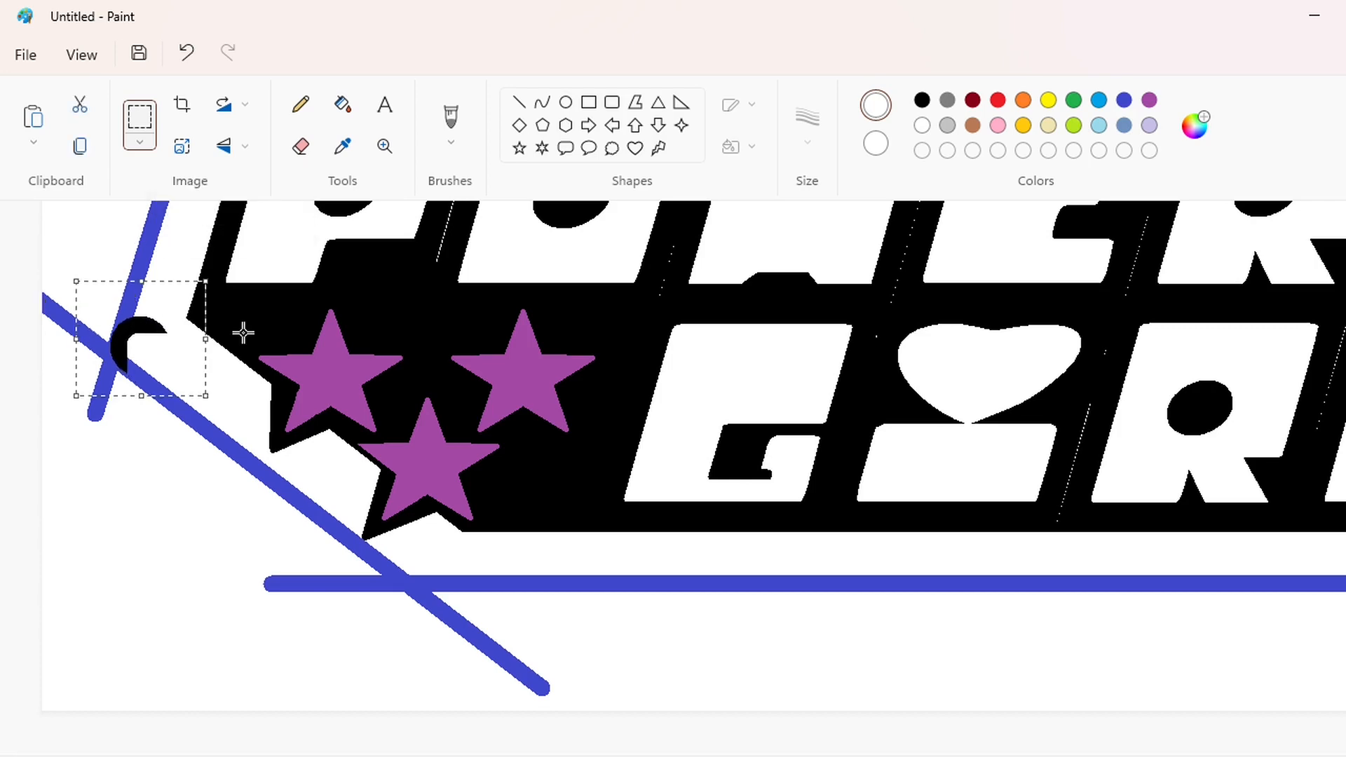
click(301, 145)
click(343, 104)
click(102, 393)
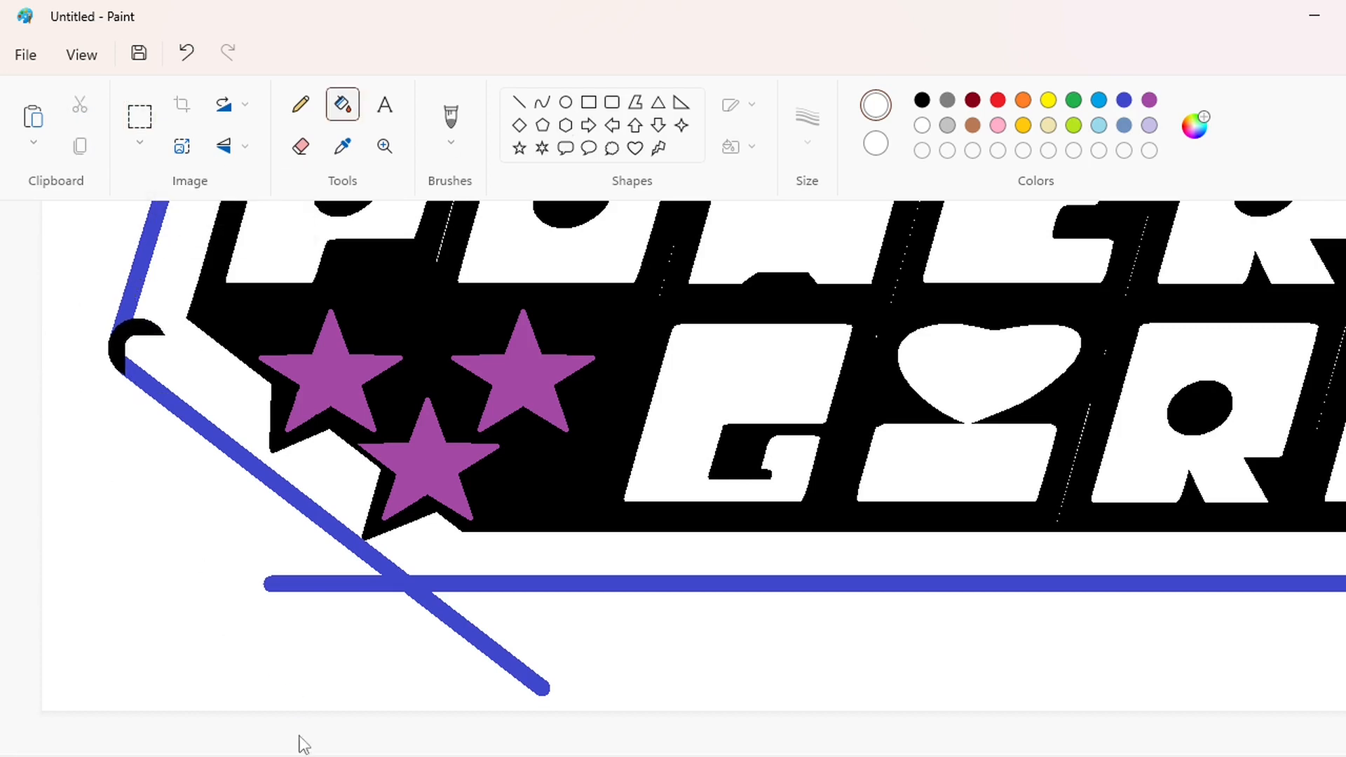
Paste an arc, flip it vertically, and fit it where the diagonal outline meets the bottom line below the stars
scroll(303, 743, right, 2)
key(ctrl+v)
click(224, 149)
click(225, 211)
drag(106, 292, 420, 566)
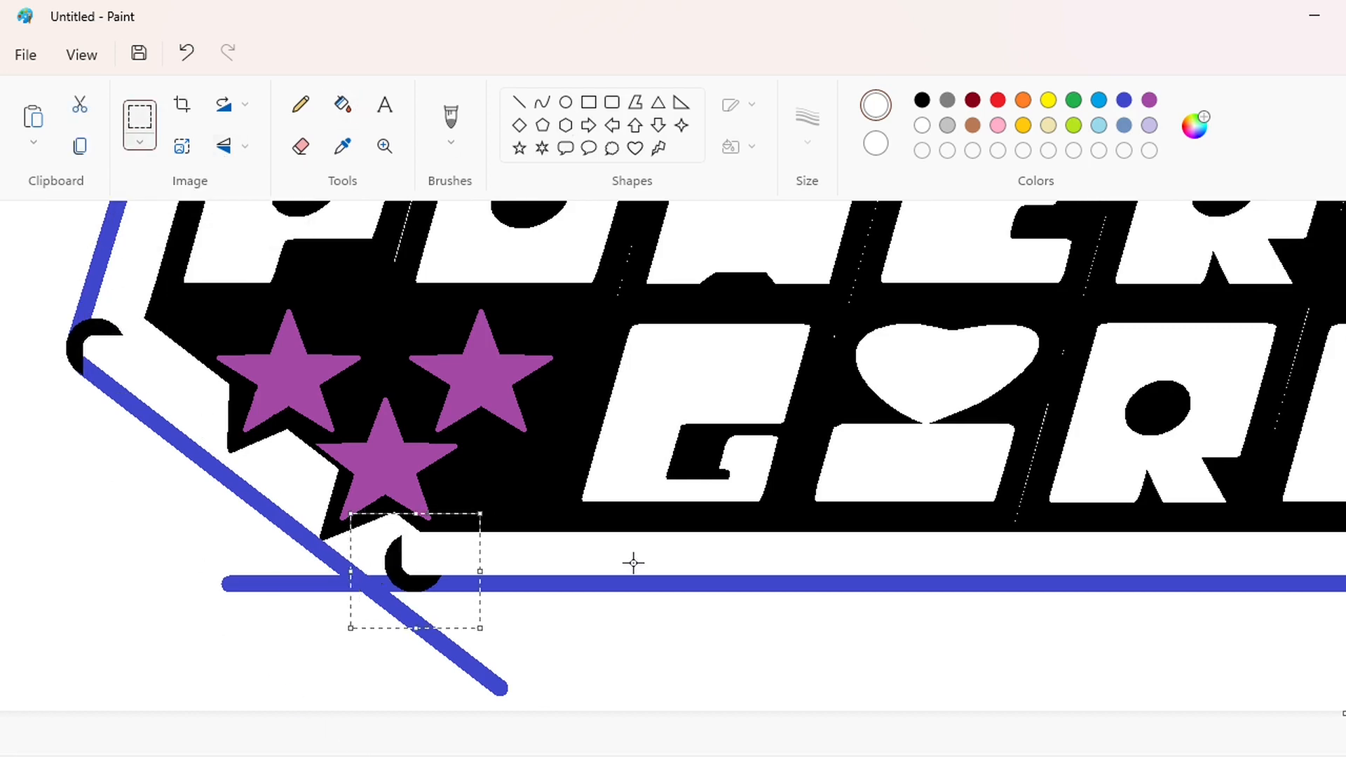
key(Left)
key(Left)
key(Left)
key(Left)
key(Left)
key(Left)
key(Left)
key(Left)
key(Left)
key(Left)
key(Left)
key(Left)
key(Left)
key(Left)
key(Left)
key(Left)
key(Left)
key(Left)
key(Left)
key(Left)
Draw a black line joining the arc to the bottom outline and fill both protruding indigo line ends white
click(519, 102)
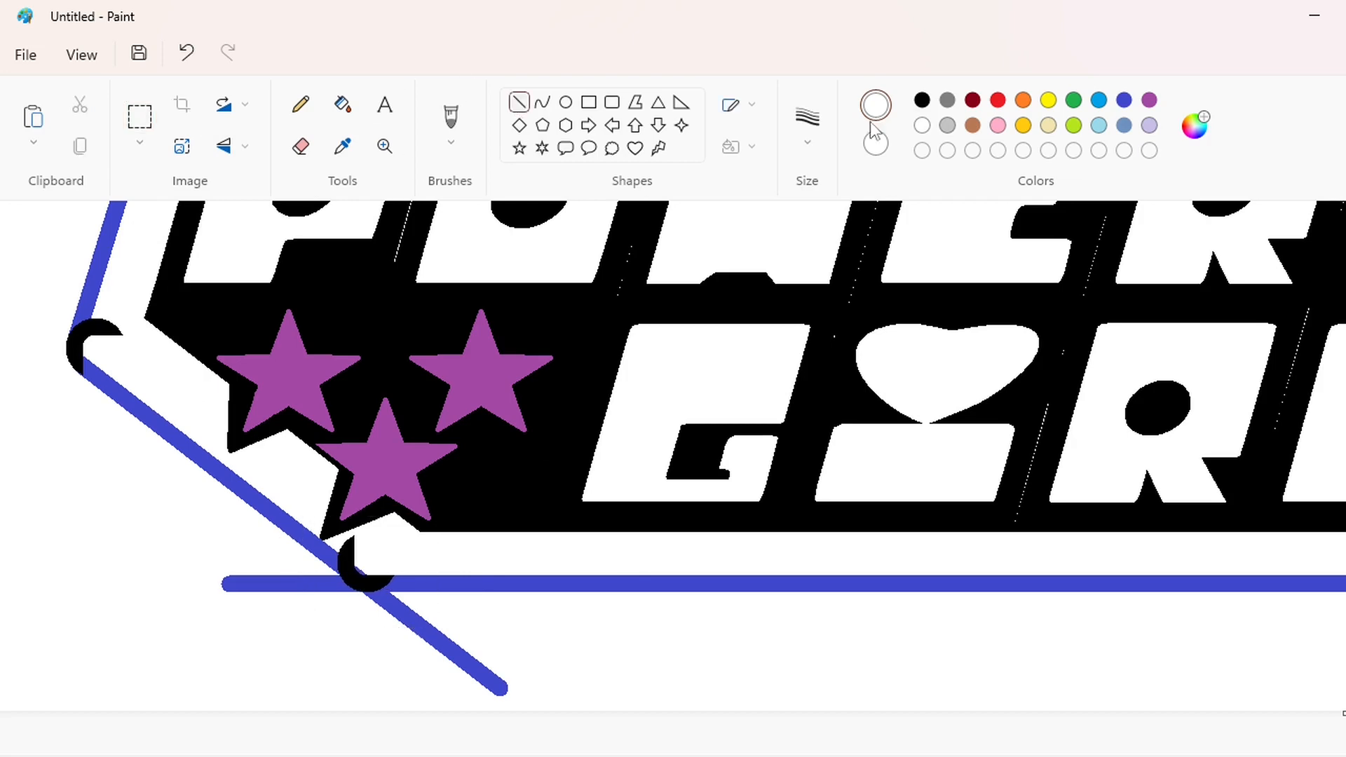
click(922, 100)
drag(374, 588, 451, 588)
click(343, 105)
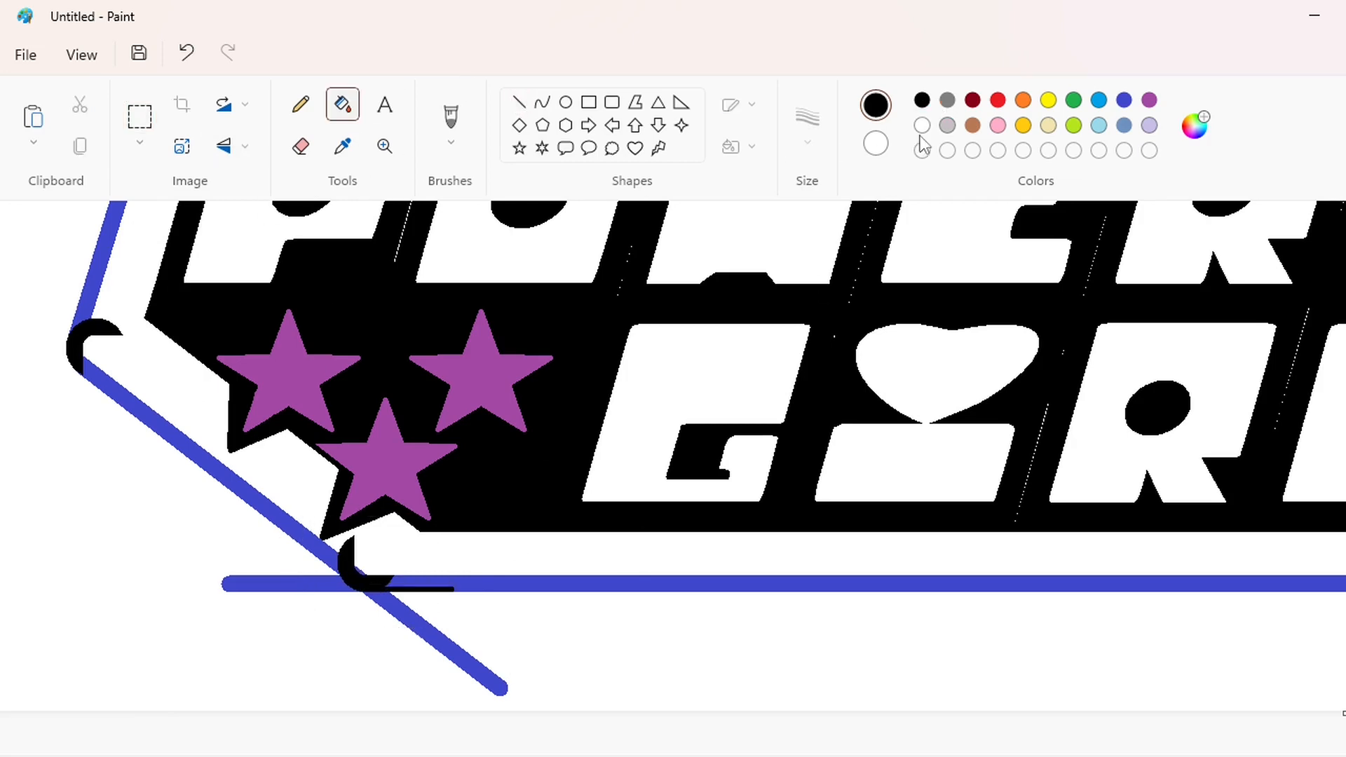
click(921, 127)
click(429, 634)
click(325, 583)
Fill the indigo segments of the outer outline black, undoing the fill that spills over the background
key(ctrl+Page_Down)
click(922, 99)
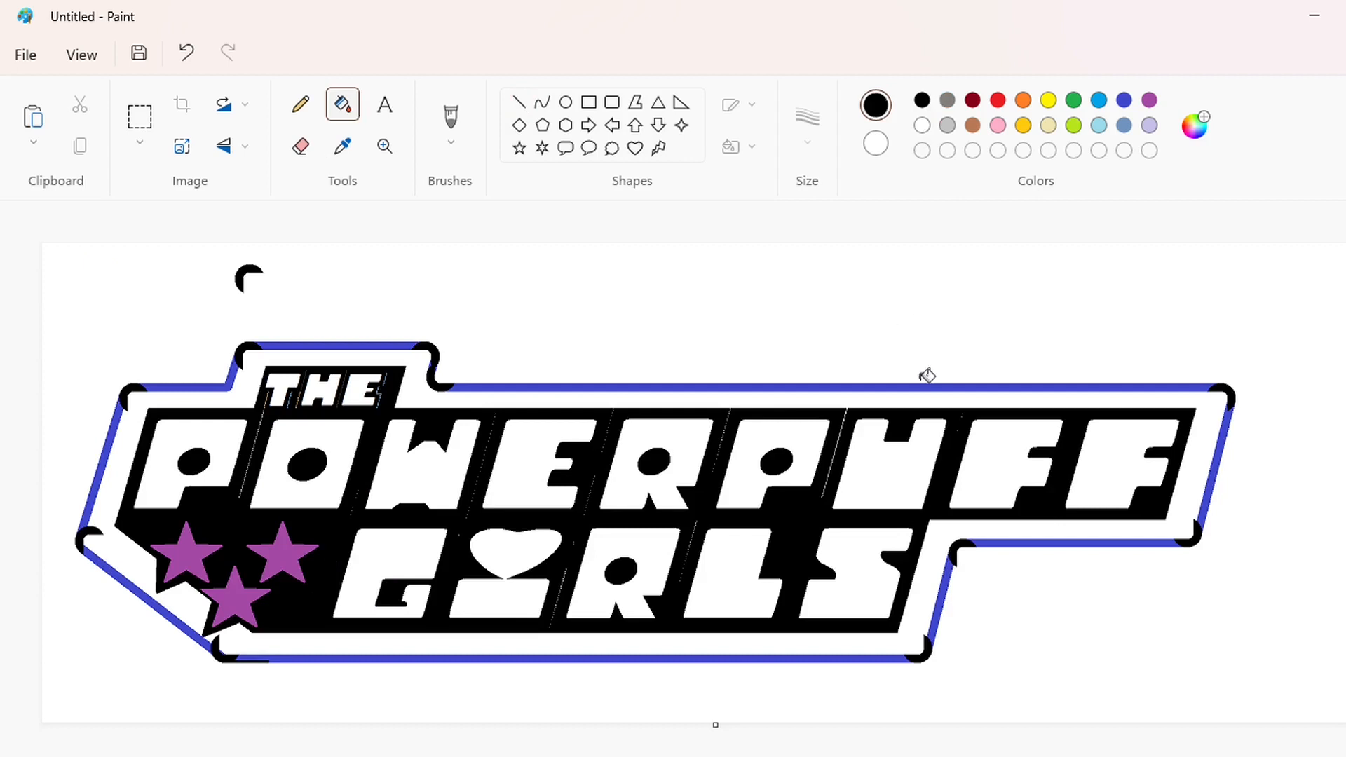
click(1013, 542)
click(1218, 482)
click(397, 337)
click(186, 383)
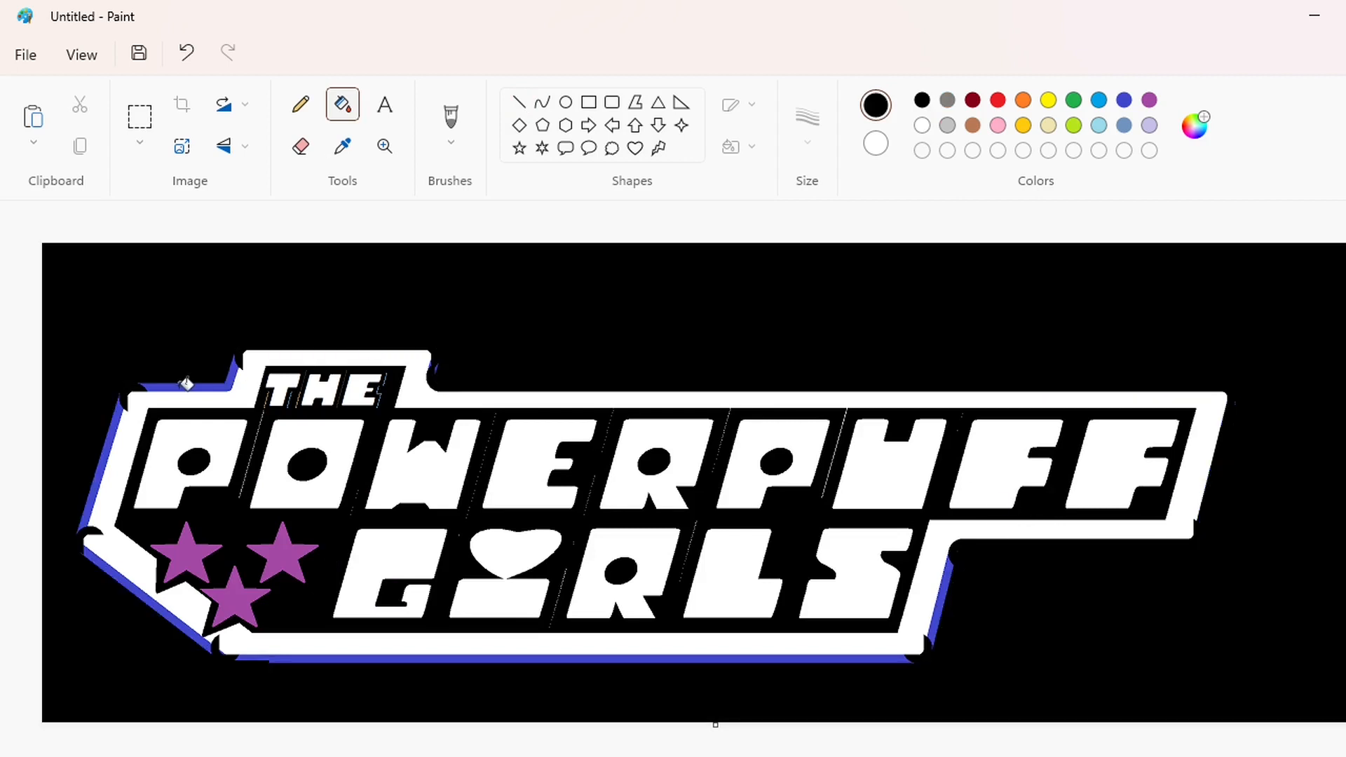
key(ctrl+z)
click(189, 381)
click(138, 579)
click(288, 655)
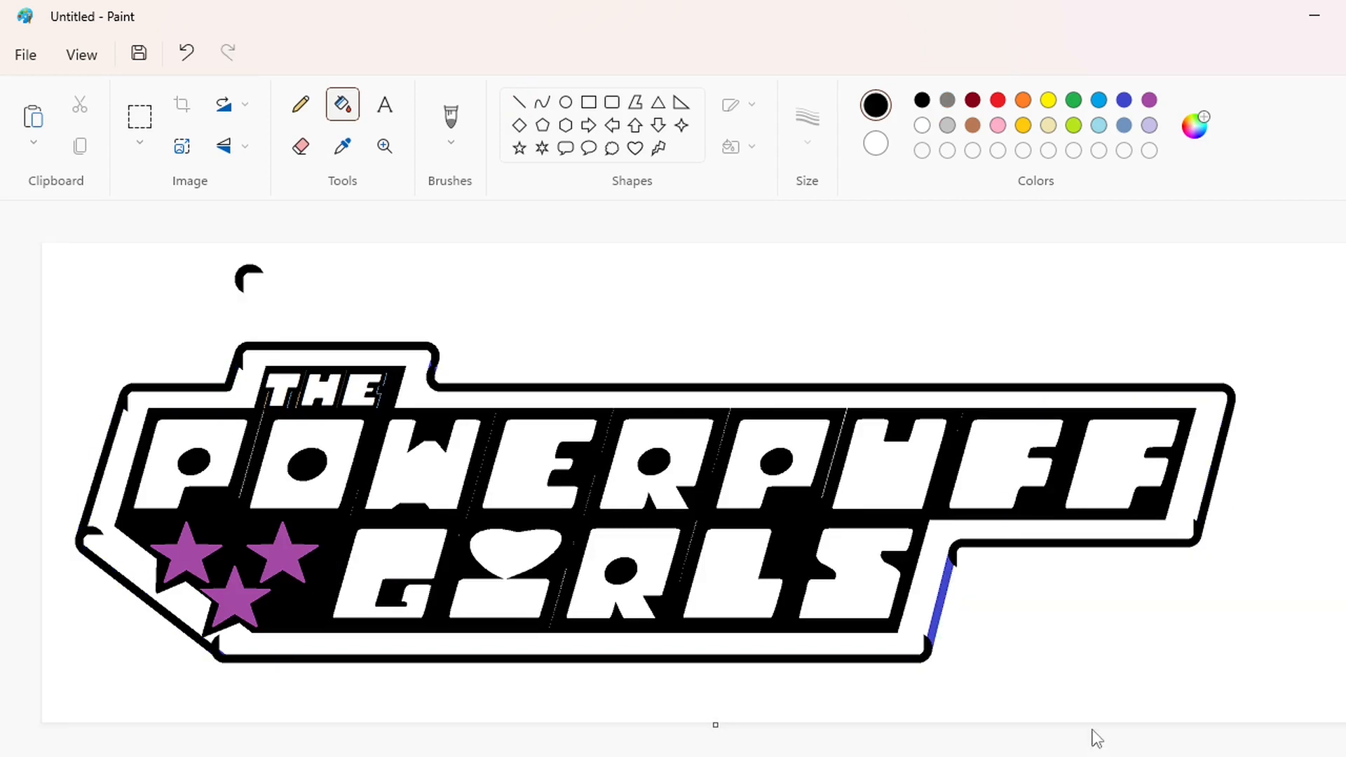
click(946, 614)
Trim the black spur inside the outline's corner before the T of THE with a slanted white line and fill the remnant white
ctrl+scroll(881, 675, up, 3)
ctrl+scroll(969, 671, up, 1)
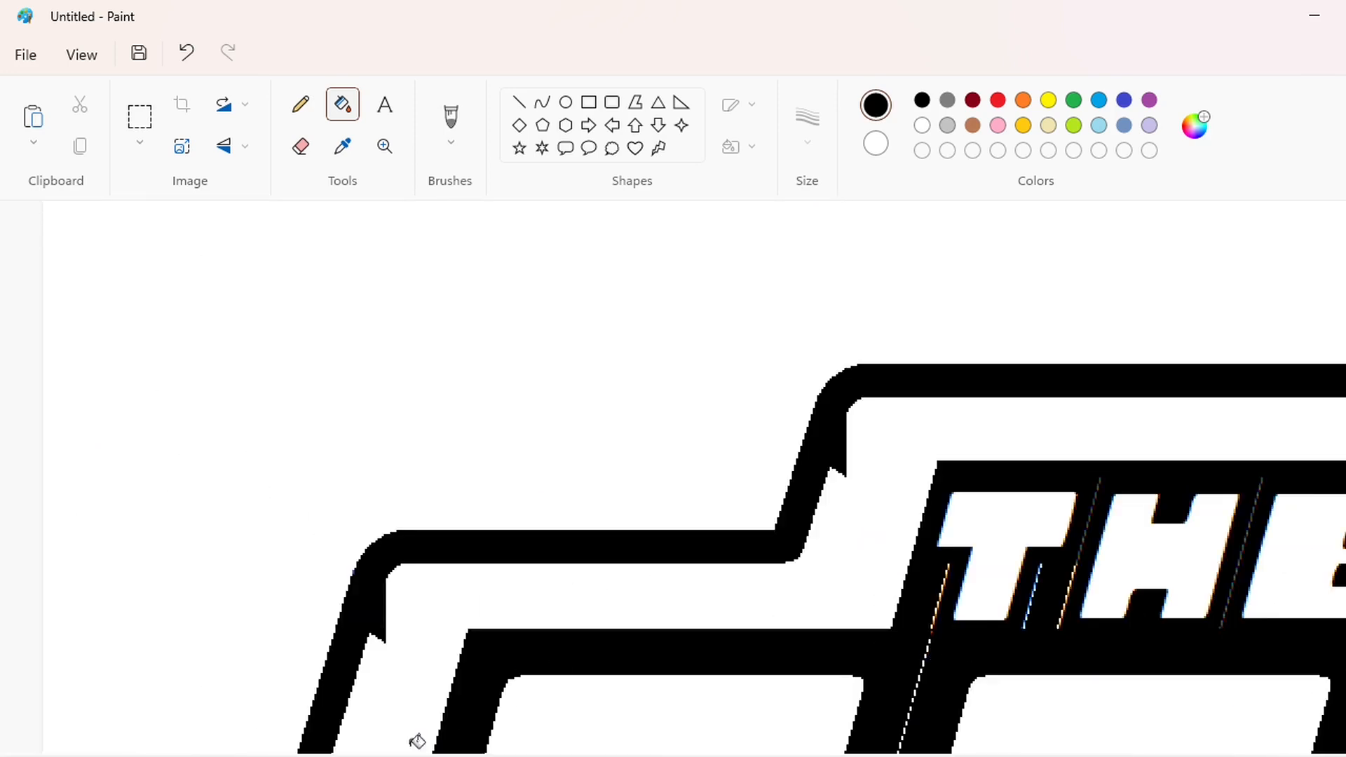
drag(418, 756, 540, 756)
click(923, 125)
click(519, 102)
drag(421, 412, 401, 498)
key(Left)
key(Left)
key(Left)
key(Left)
key(Left)
key(Left)
key(Left)
key(Left)
key(Left)
key(Left)
key(Left)
key(Left)
key(Left)
key(Left)
key(Left)
key(Left)
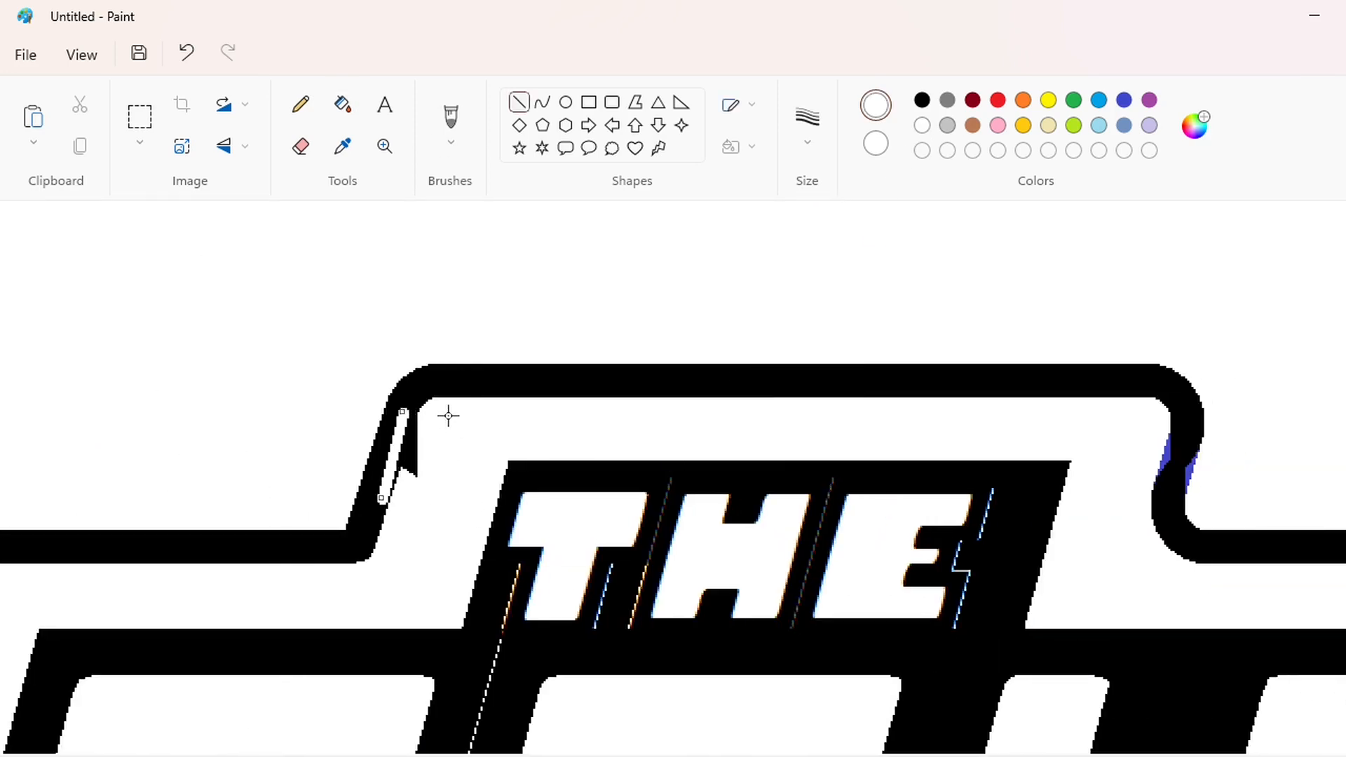
drag(386, 412, 393, 414)
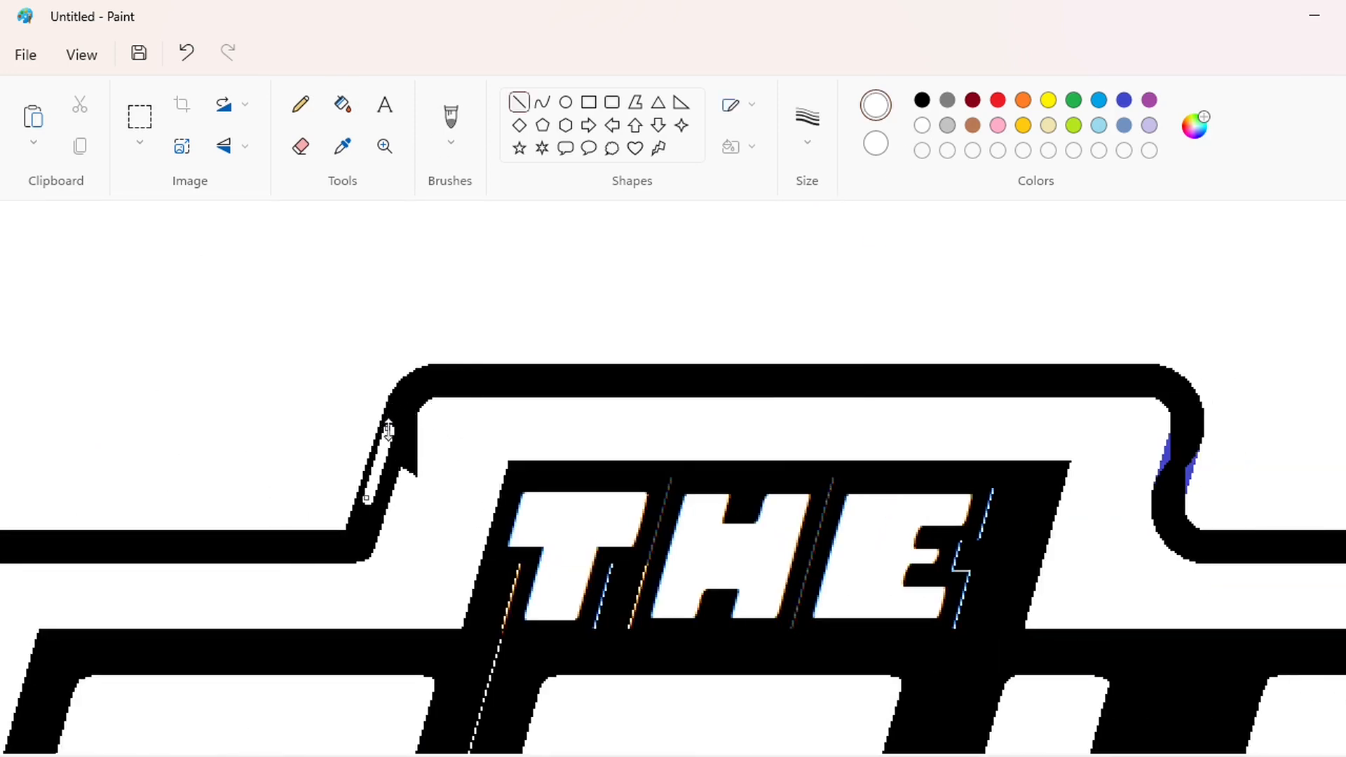
key(Right)
key(Right)
key(Right)
key(Right)
key(Right)
key(Right)
key(Right)
key(Right)
key(Right)
key(Right)
key(Right)
key(Right)
key(Right)
key(Right)
key(Right)
click(525, 432)
click(343, 104)
click(415, 466)
Fill the leftover indigo slivers in the outline bend after the E of THE black
drag(446, 756, 877, 756)
click(922, 100)
click(564, 467)
Trim the spur inside the outline corner below the last F with a slanted white line nudged against the inner edge
scroll(916, 617, down, 8)
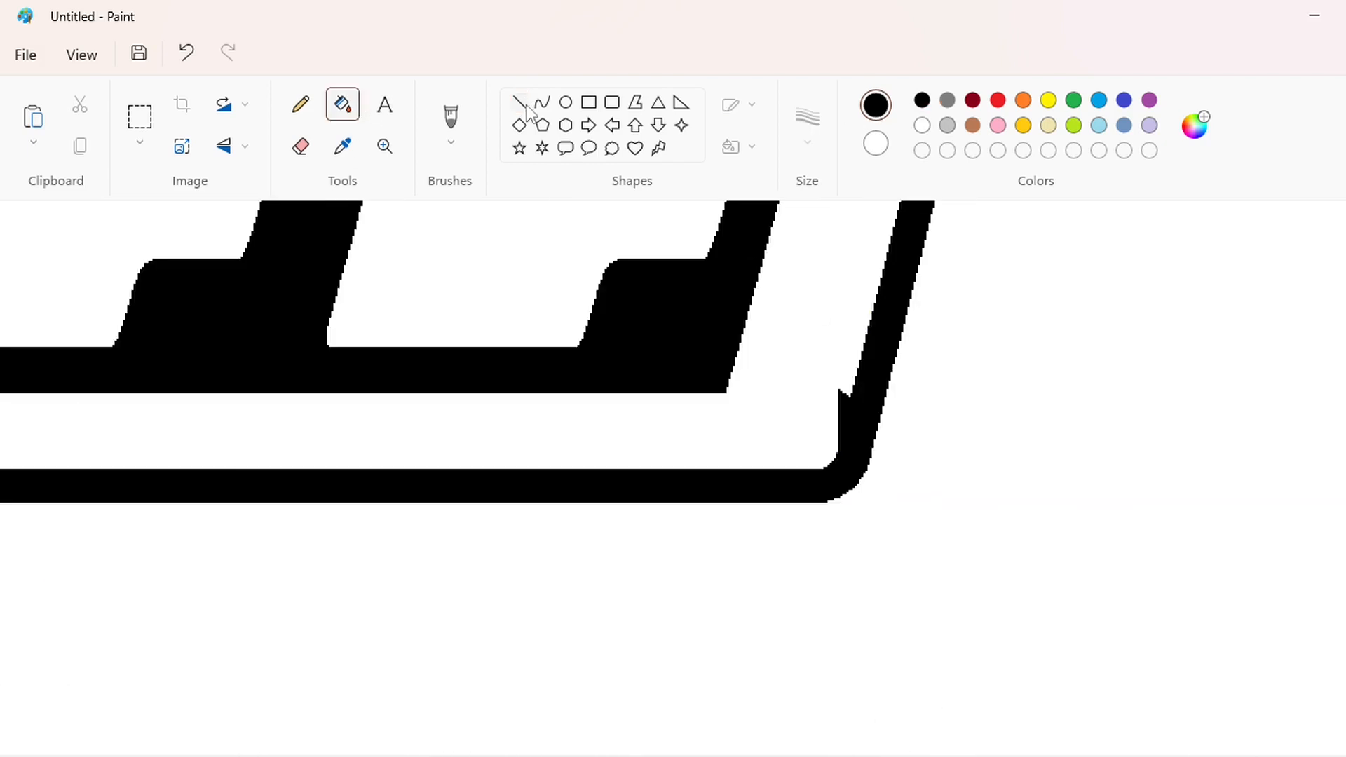
click(519, 103)
click(922, 126)
drag(868, 440, 887, 355)
key(Left)
key(Left)
key(Left)
key(Left)
key(Left)
key(Left)
key(Left)
key(Left)
key(Left)
key(Left)
key(Left)
key(Left)
key(Left)
key(Left)
key(Left)
key(Left)
key(Left)
key(Left)
key(Left)
key(Left)
key(Down)
key(Down)
key(Down)
key(Down)
key(Right)
key(Right)
key(Right)
key(Right)
click(301, 147)
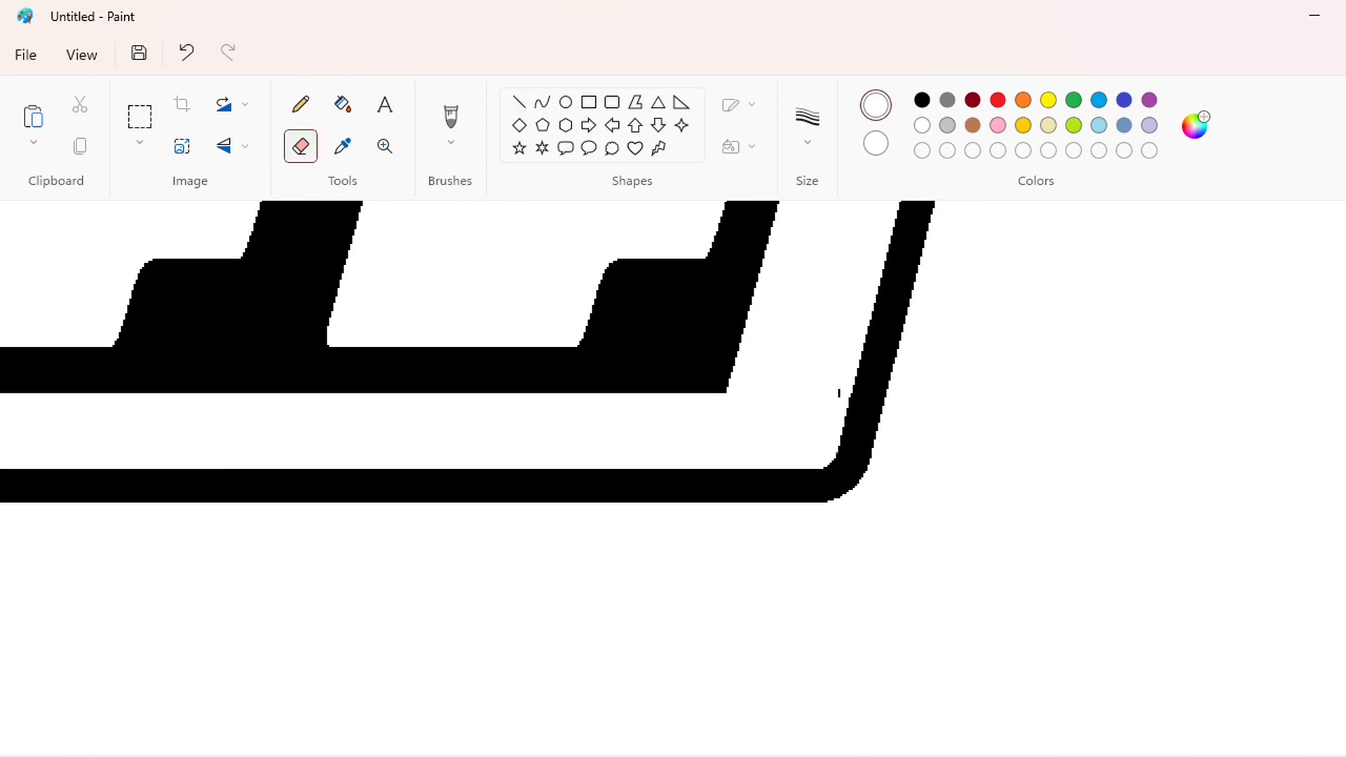
Remove the spur at the outline's inner corner beside the S of GIRLS with a slanted white line nudged into place
scroll(983, 730, left, 10)
click(519, 102)
drag(757, 614, 780, 522)
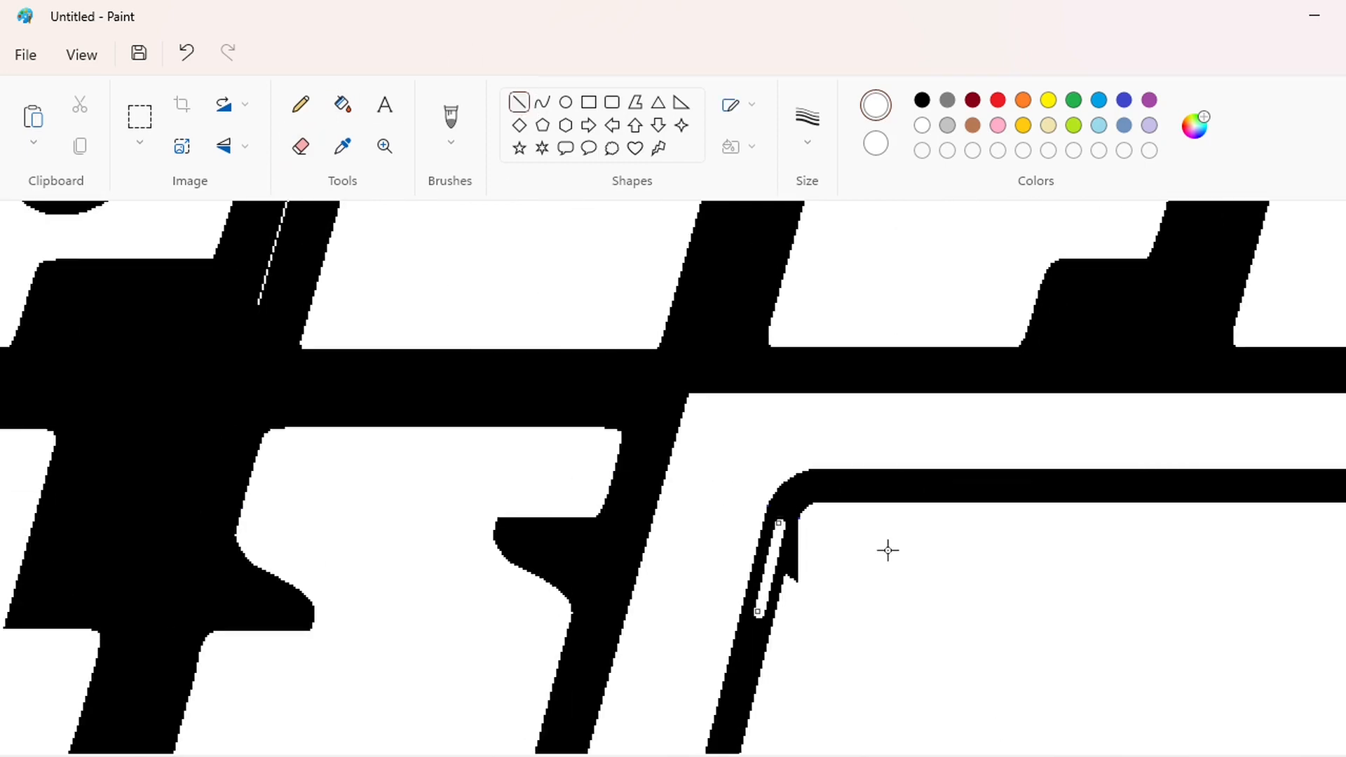
key(Right)
key(Right)
key(Right)
key(Right)
key(Right)
key(Right)
key(Right)
key(Right)
key(Right)
key(Right)
click(301, 146)
Trim the spur inside the outline's lower corner below the S of GIRLS with a slanted white line
scroll(798, 633, left, 5)
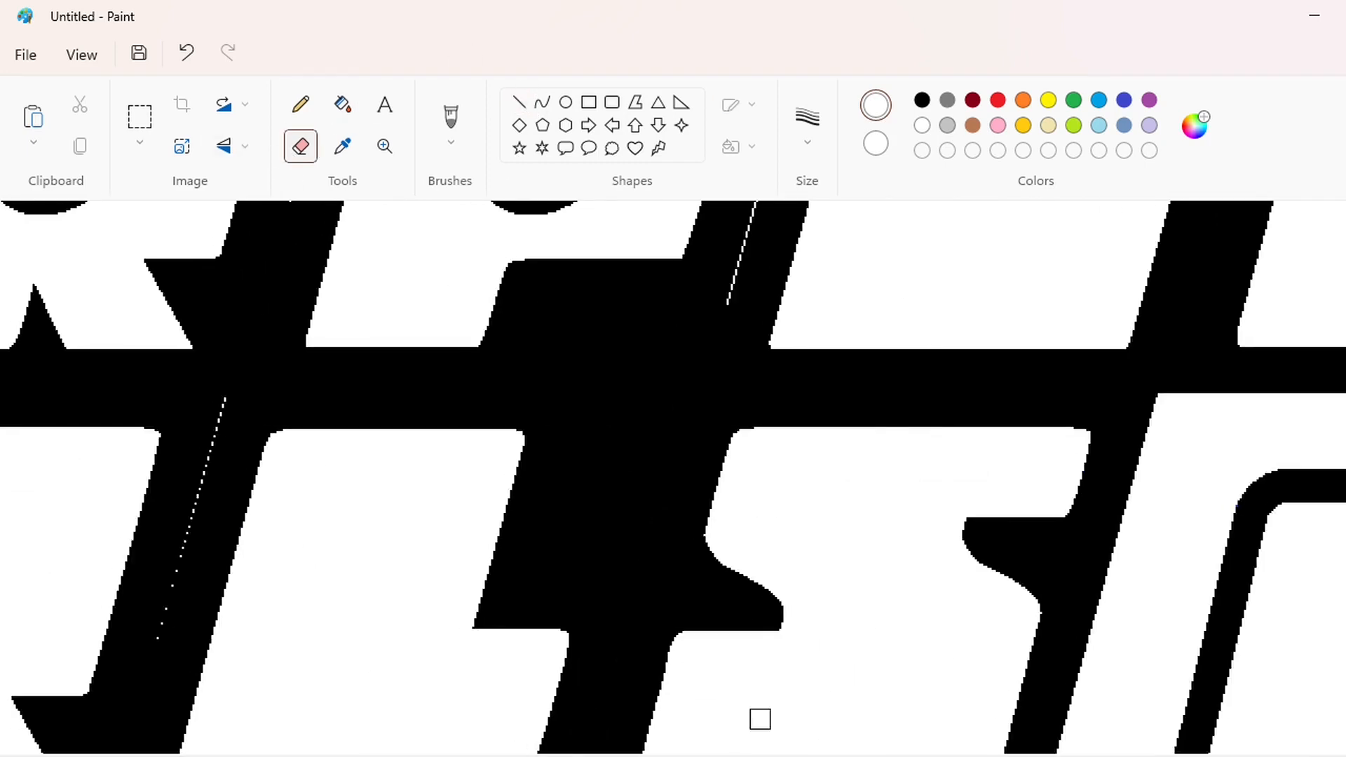
scroll(760, 718, down, 5)
click(519, 103)
drag(982, 626, 1002, 546)
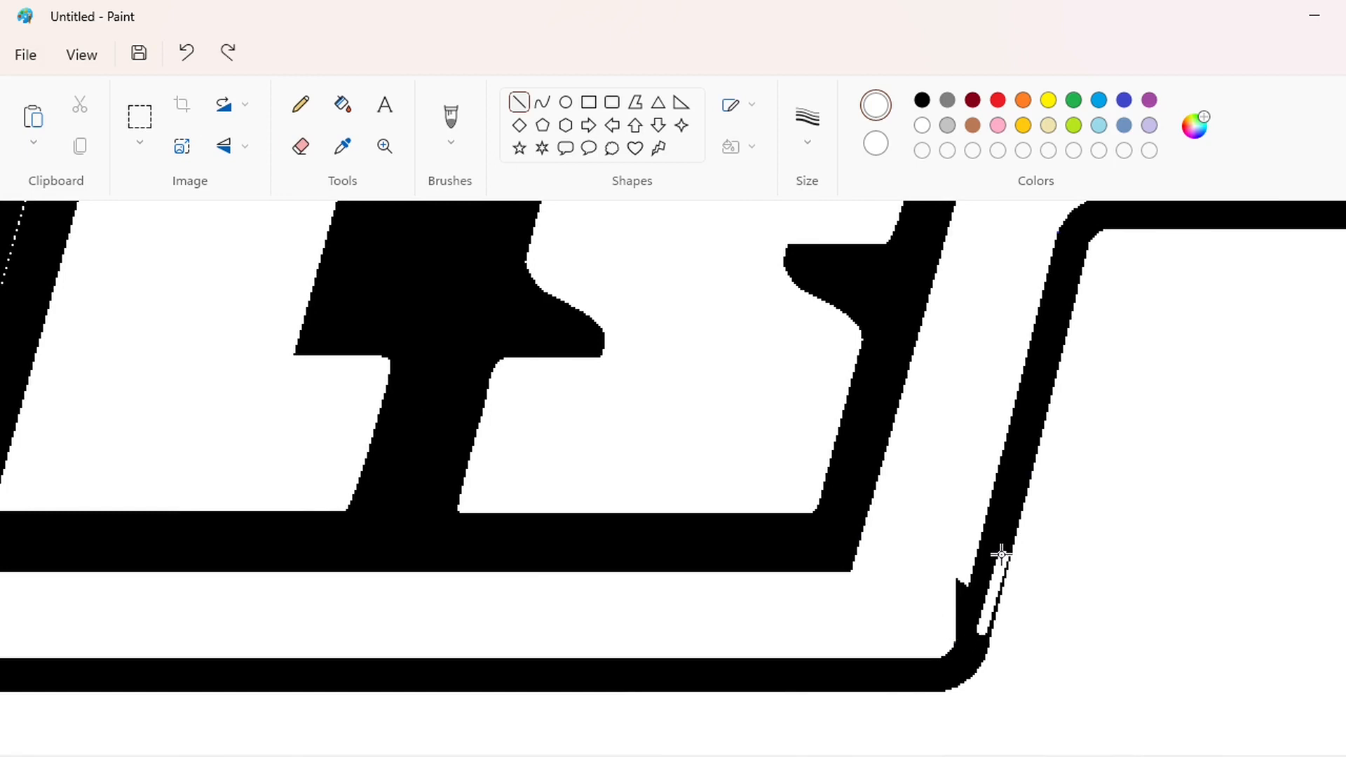
key(Left)
key(Left)
key(Left)
key(Left)
key(Left)
key(Left)
key(Left)
key(Left)
key(Left)
key(Left)
click(301, 146)
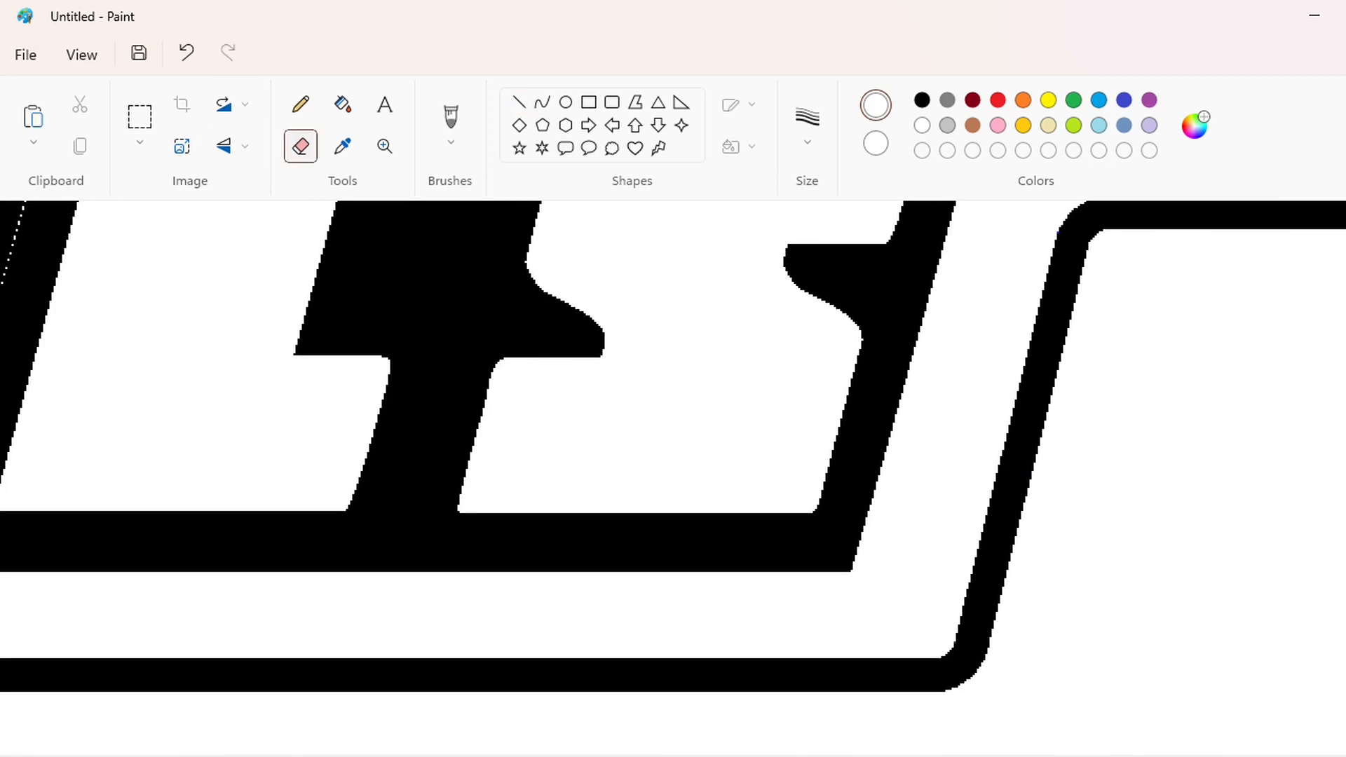
Fill the black remnant inside the corner below the lowest star white and the indigo sliver beside it black
scroll(673, 449, left, 10)
click(519, 102)
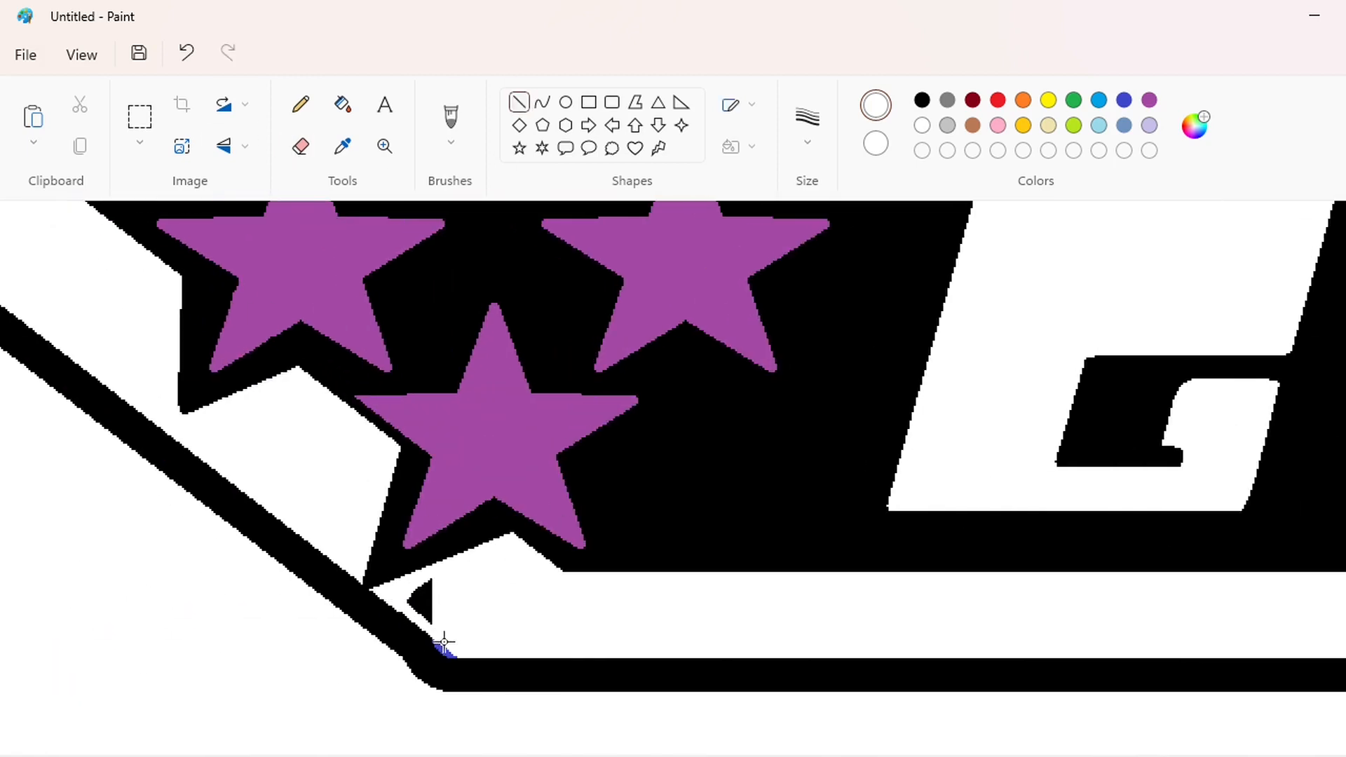
click(343, 105)
click(423, 602)
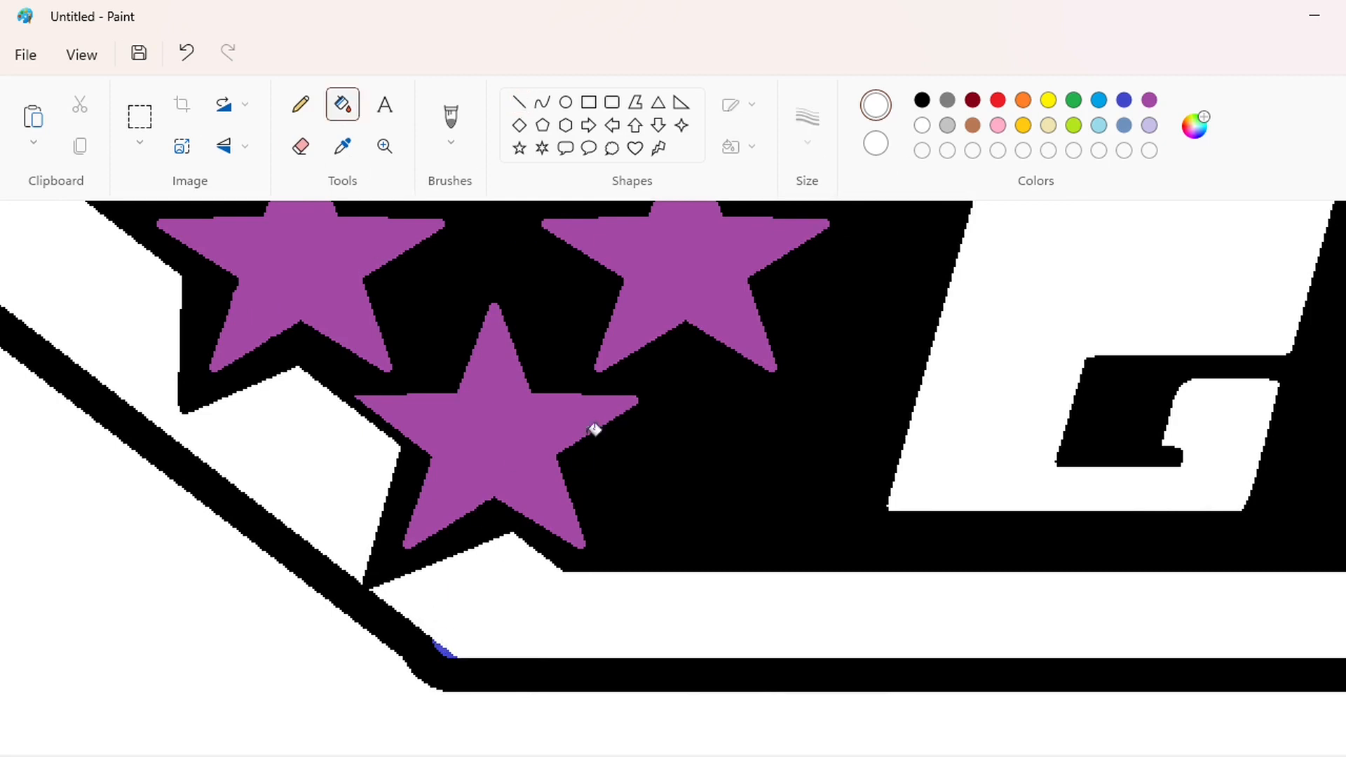
click(922, 100)
Reshape the outline corner below the lowest star with a white line along its outer edge and a black line along its inner edge
click(520, 102)
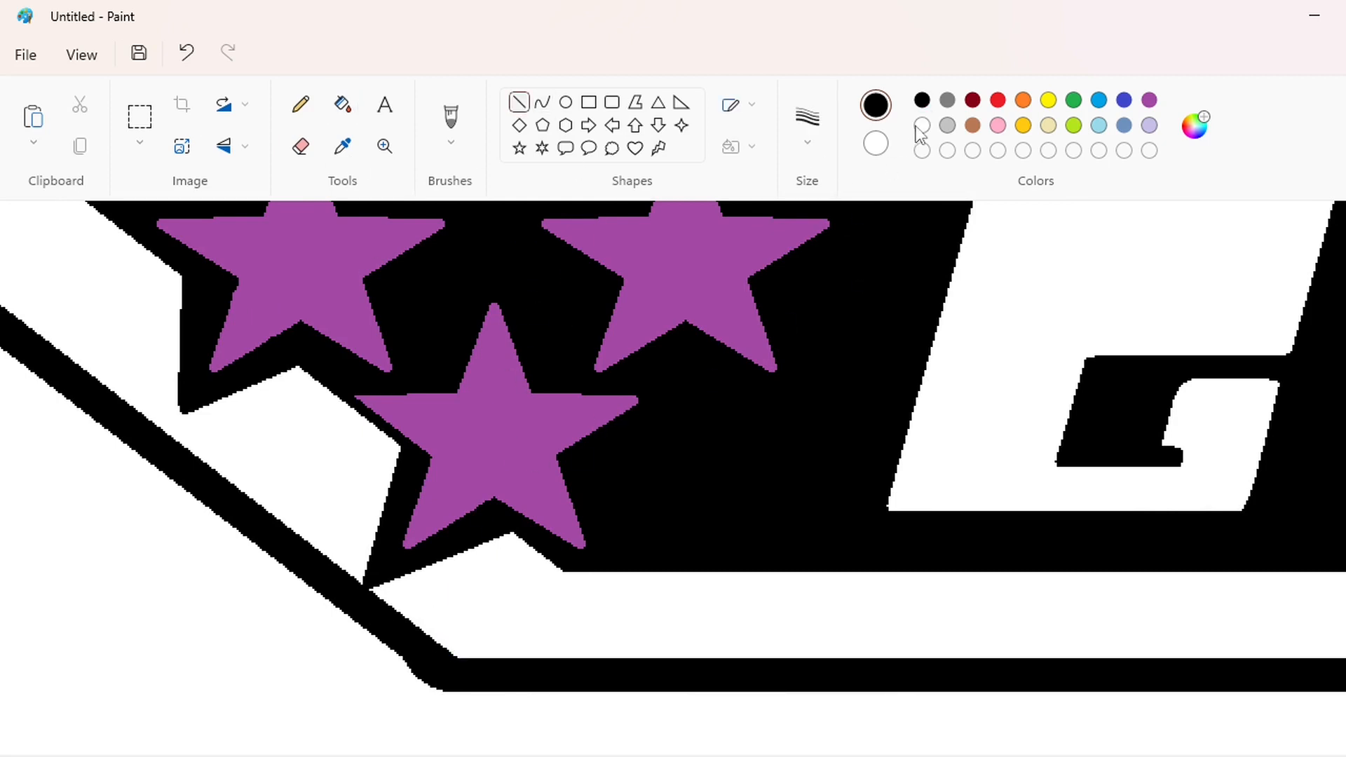
click(922, 125)
mouse_move(362, 638)
mouse_down()
mouse_move(461, 711)
mouse_move(497, 702)
mouse_up()
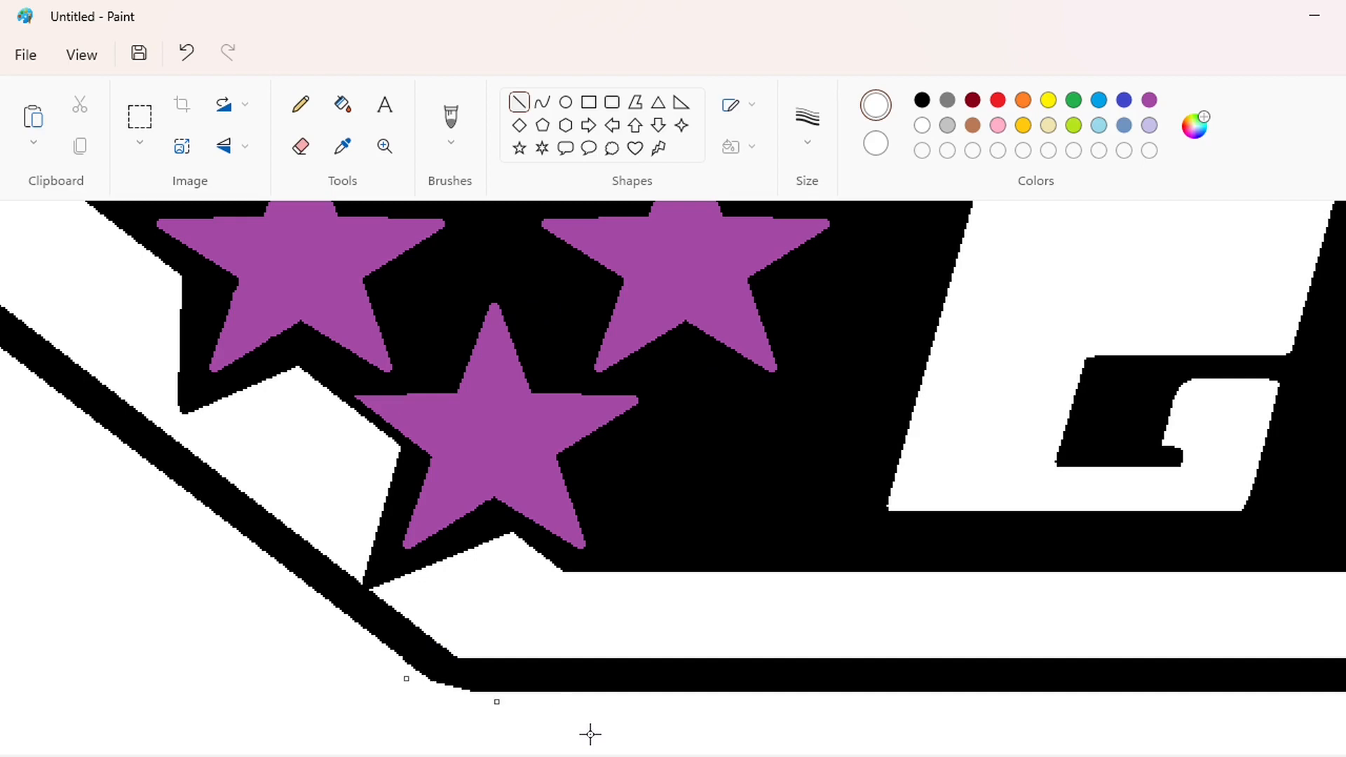
drag(425, 635, 491, 670)
scroll(673, 477, down, 3)
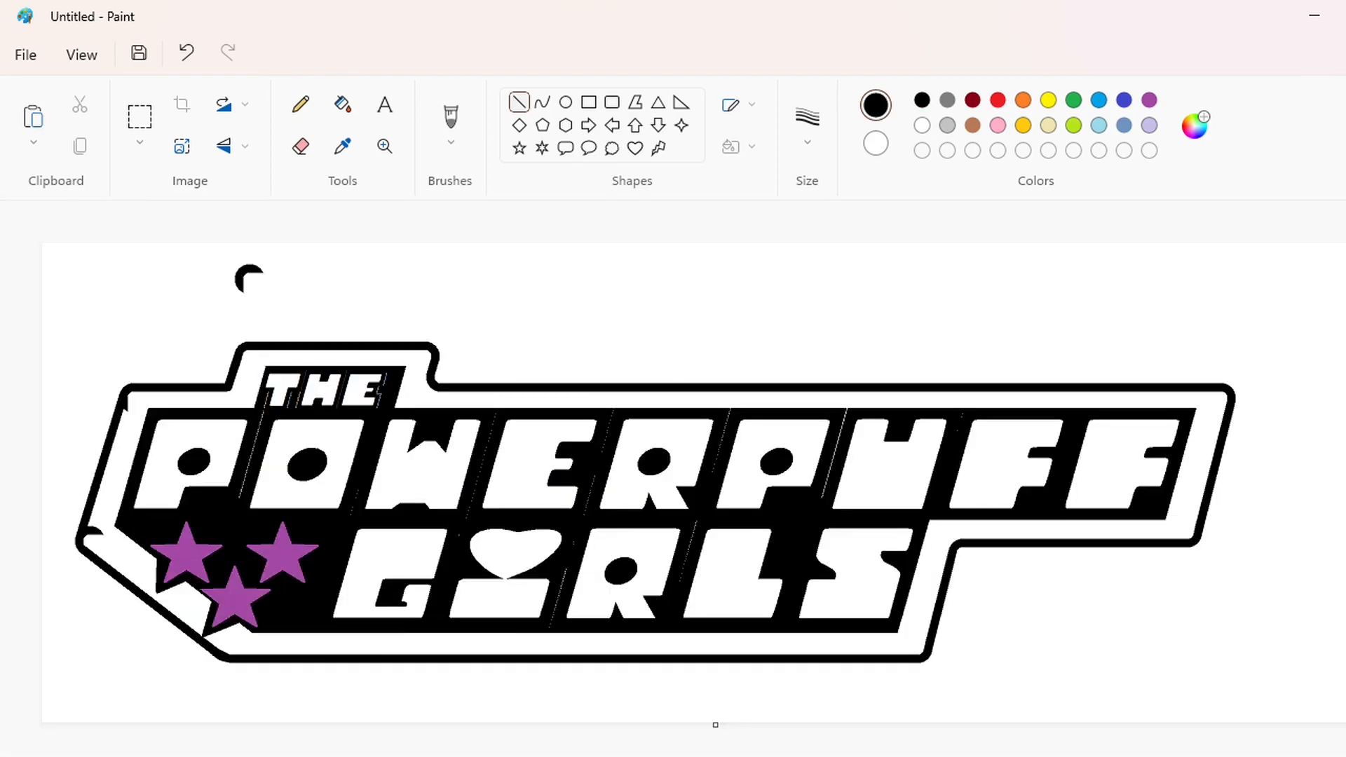
Trim the spur inside the outline's far-left corner beside the stars with white lines and fill the cut-off remnant white
scroll(758, 717, up, 3)
scroll(758, 718, down, 5)
click(522, 103)
click(921, 125)
drag(216, 604, 239, 529)
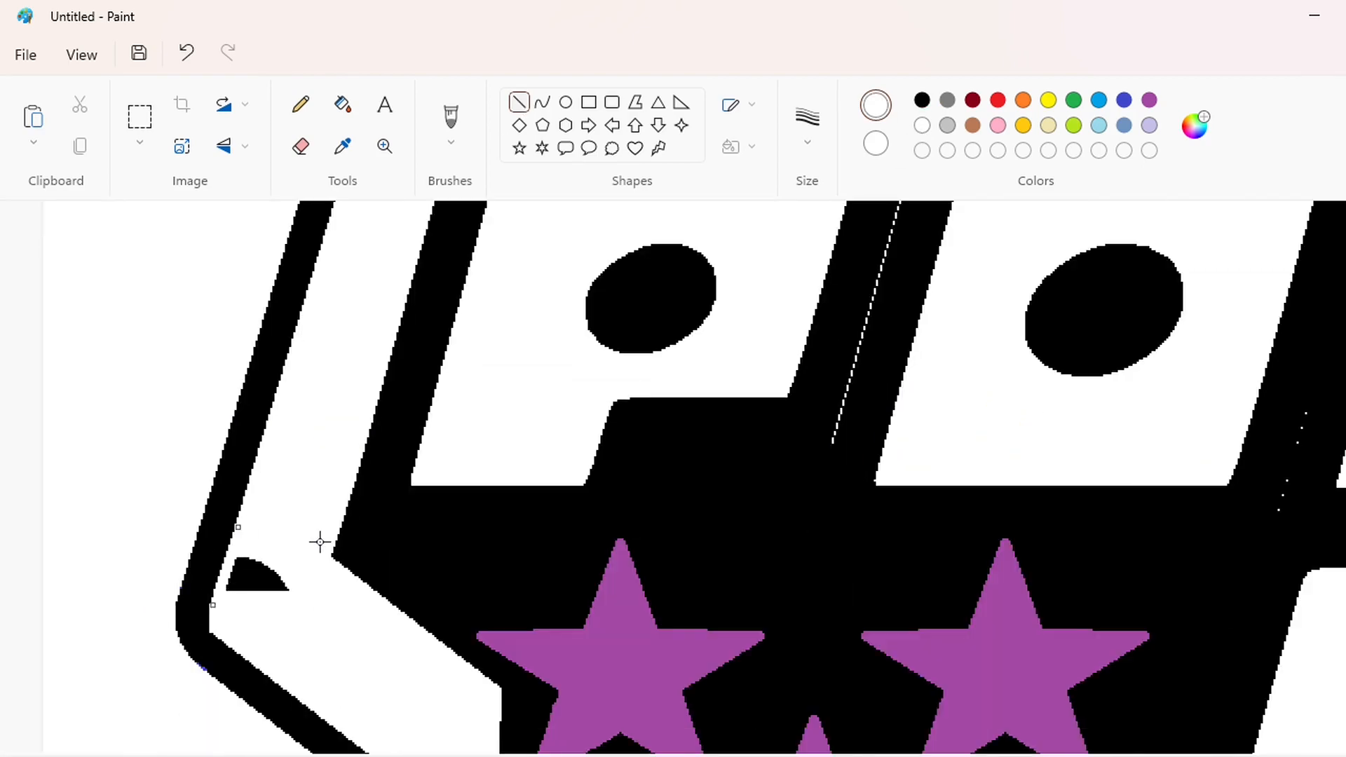
click(342, 105)
click(257, 579)
click(519, 102)
drag(202, 622, 219, 645)
click(921, 104)
Trim the spur inside the outline's corner above the first P with a slanted white line and erase the leftover speck
scroll(472, 634, up, 3)
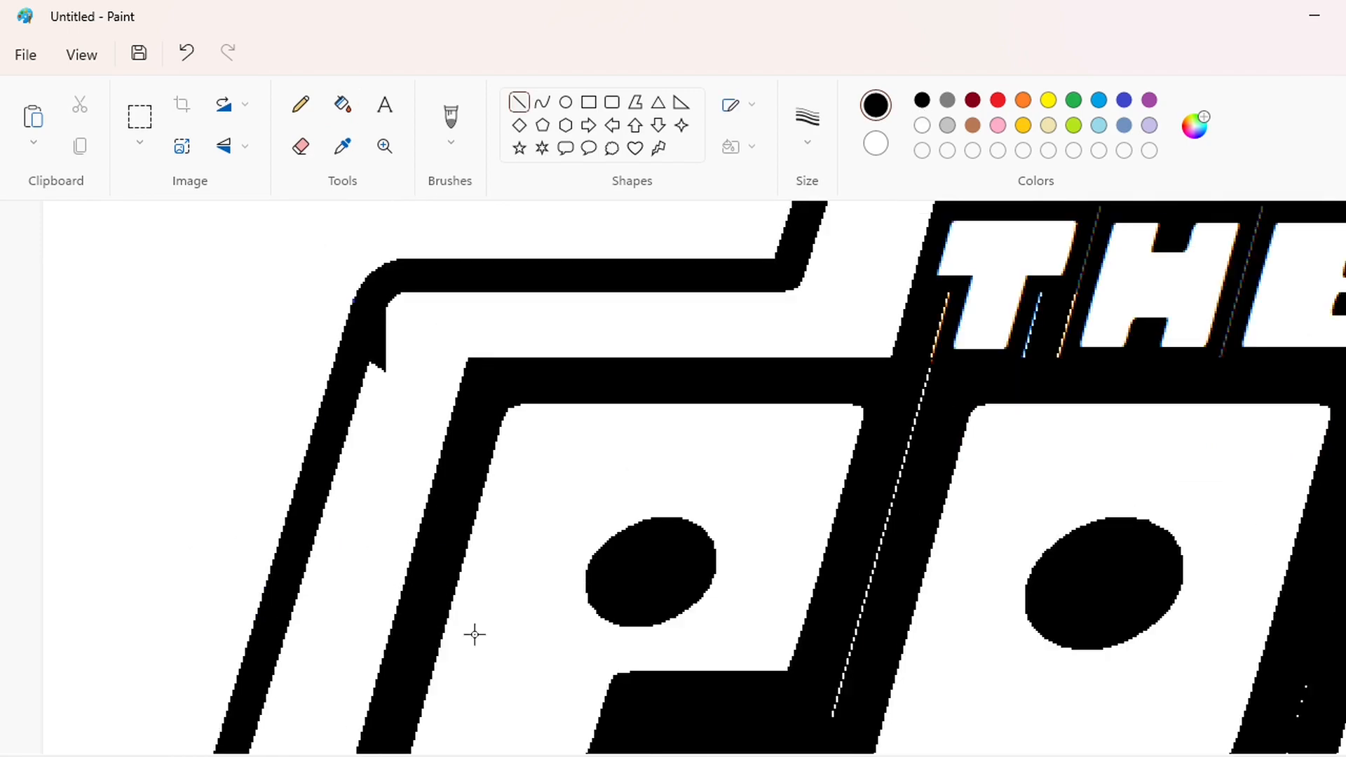
click(525, 105)
click(923, 125)
mouse_move(345, 366)
mouse_down()
mouse_move(361, 307)
mouse_move(383, 337)
mouse_up()
click(300, 104)
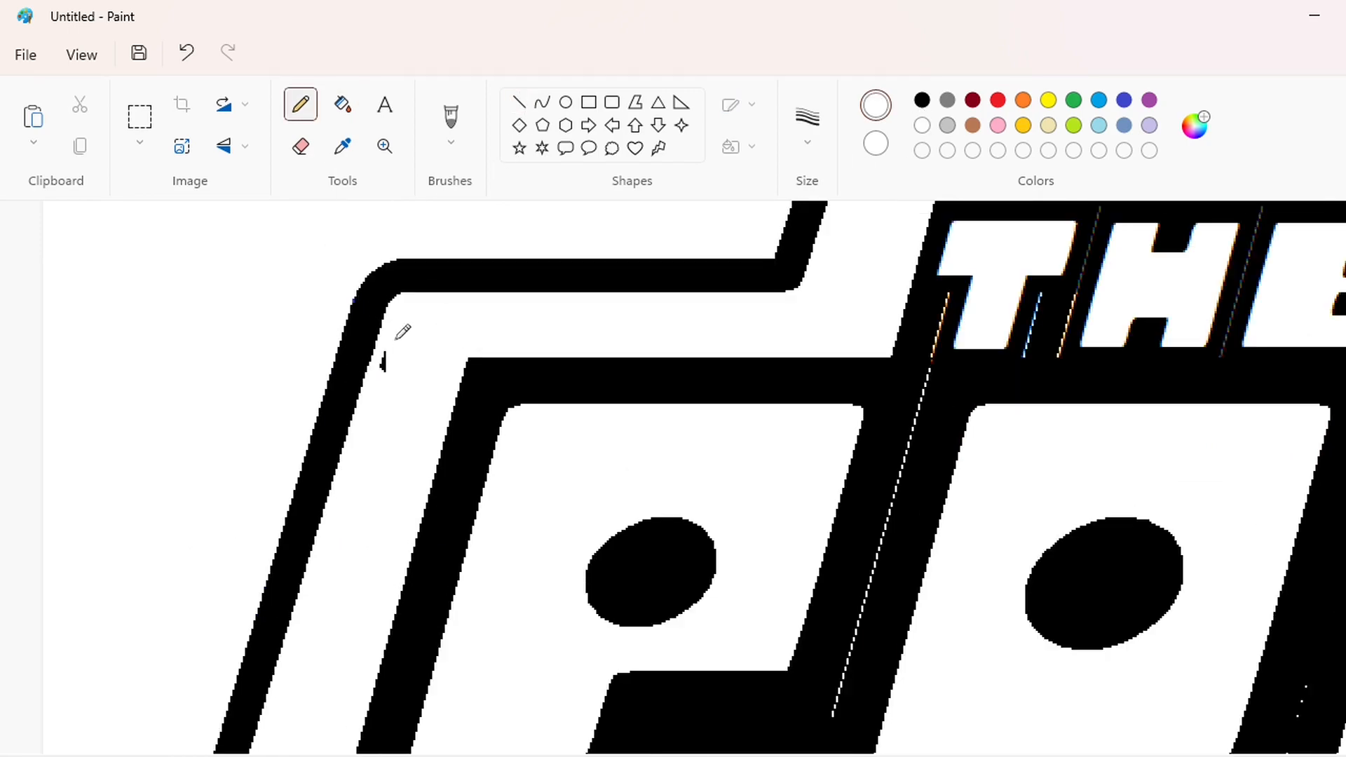
click(300, 146)
Draw a purple stepped zigzag of straight lines outside the outline's diagonal edge, following the two lower star points
scroll(977, 719, down, 5)
scroll(702, 630, down, 1)
click(520, 104)
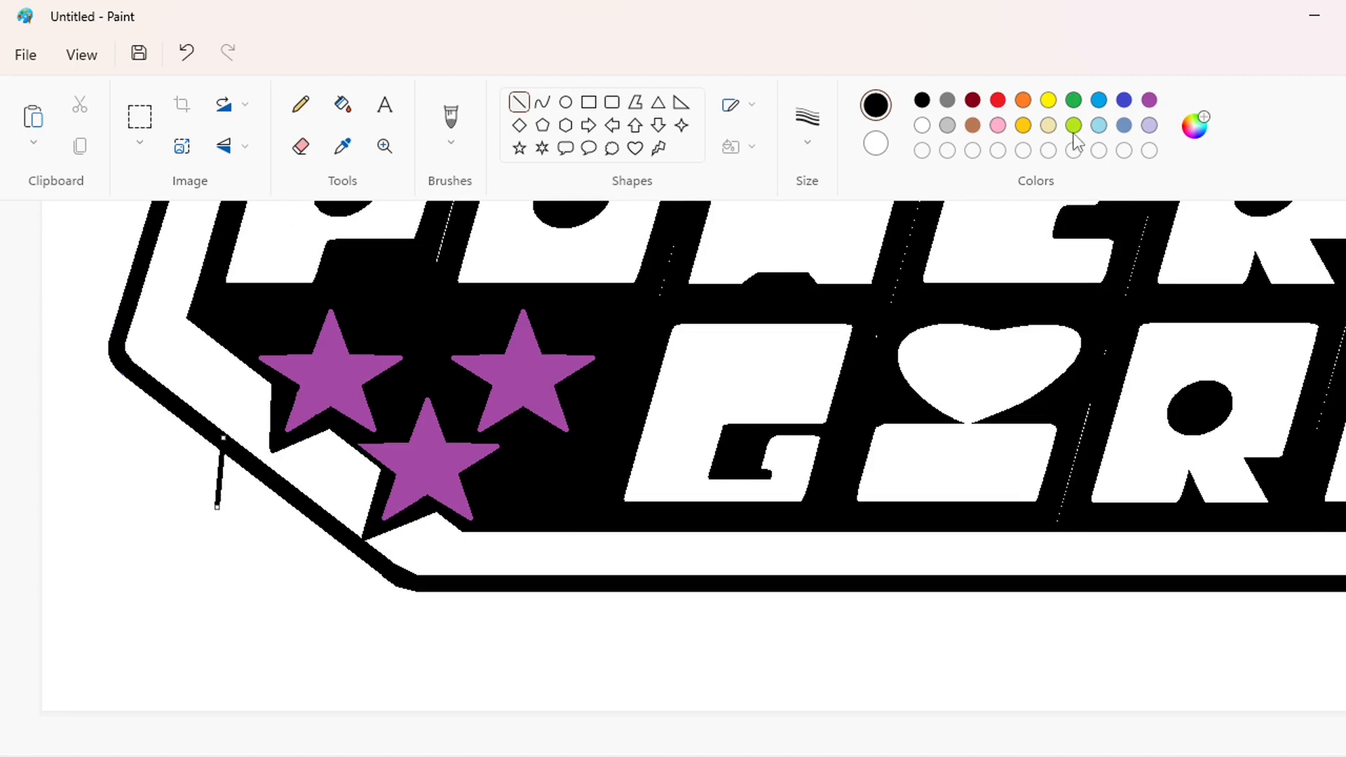
click(1150, 99)
key(ctrl+plus)
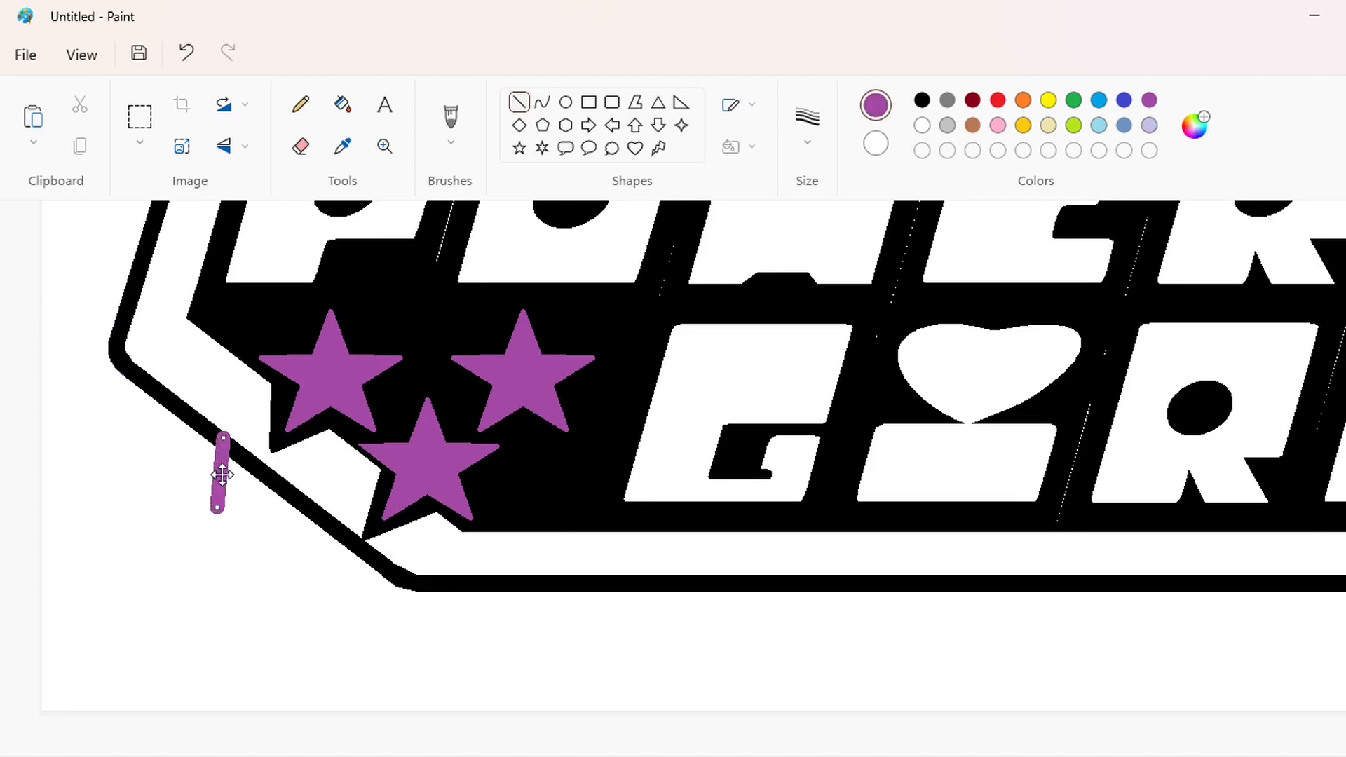
mouse_move(215, 509)
mouse_down()
mouse_move(281, 482)
mouse_move(222, 517)
mouse_move(215, 502)
mouse_move(293, 496)
mouse_move(298, 567)
mouse_move(383, 566)
mouse_up()
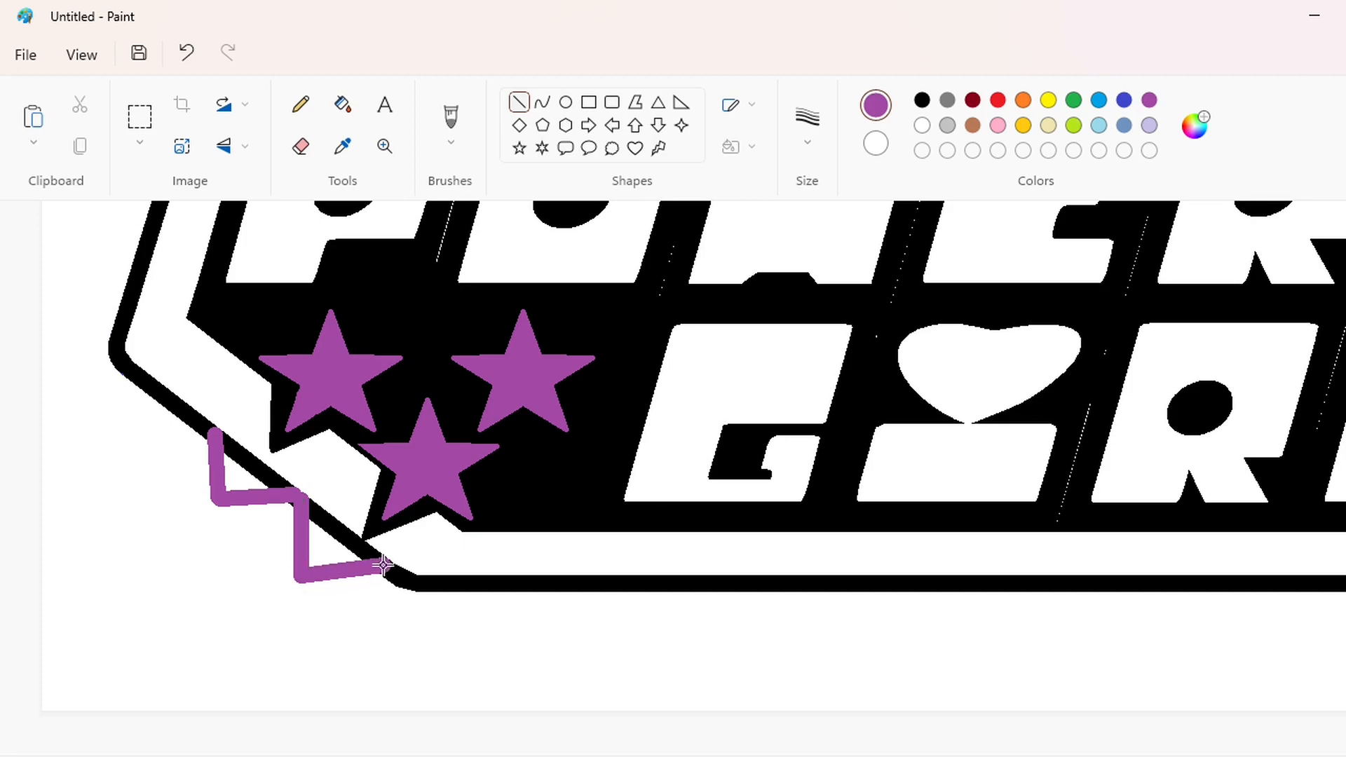
Fill the diagonal outline piece inside the upper purple step white and try the same fill on the lower piece
click(343, 105)
click(922, 126)
click(267, 475)
click(334, 520)
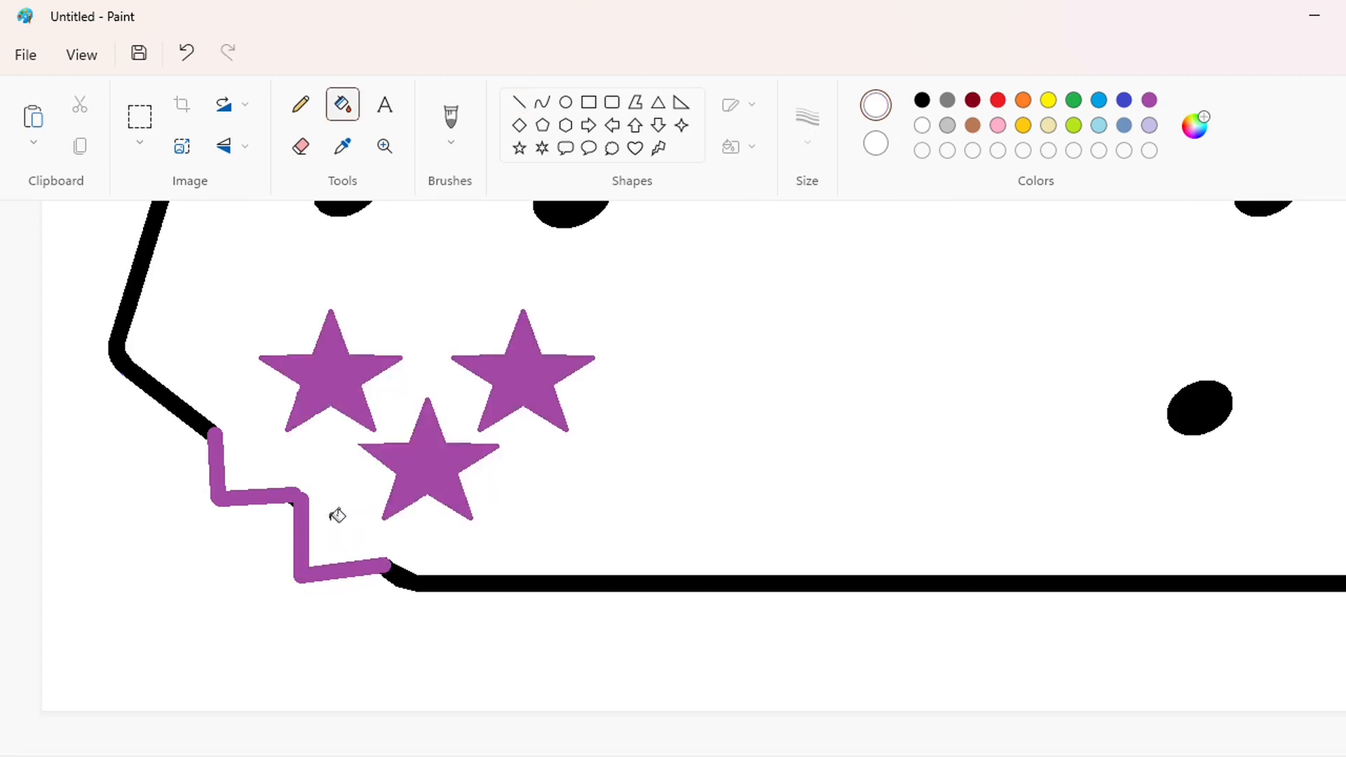
key(ctrl+z)
Separate the lower diagonal outline piece from the lowest star's border with a white line and fill that piece white
scroll(292, 652, up, 1)
click(519, 102)
drag(422, 424, 445, 445)
key(ctrl+z)
click(790, 136)
click(819, 287)
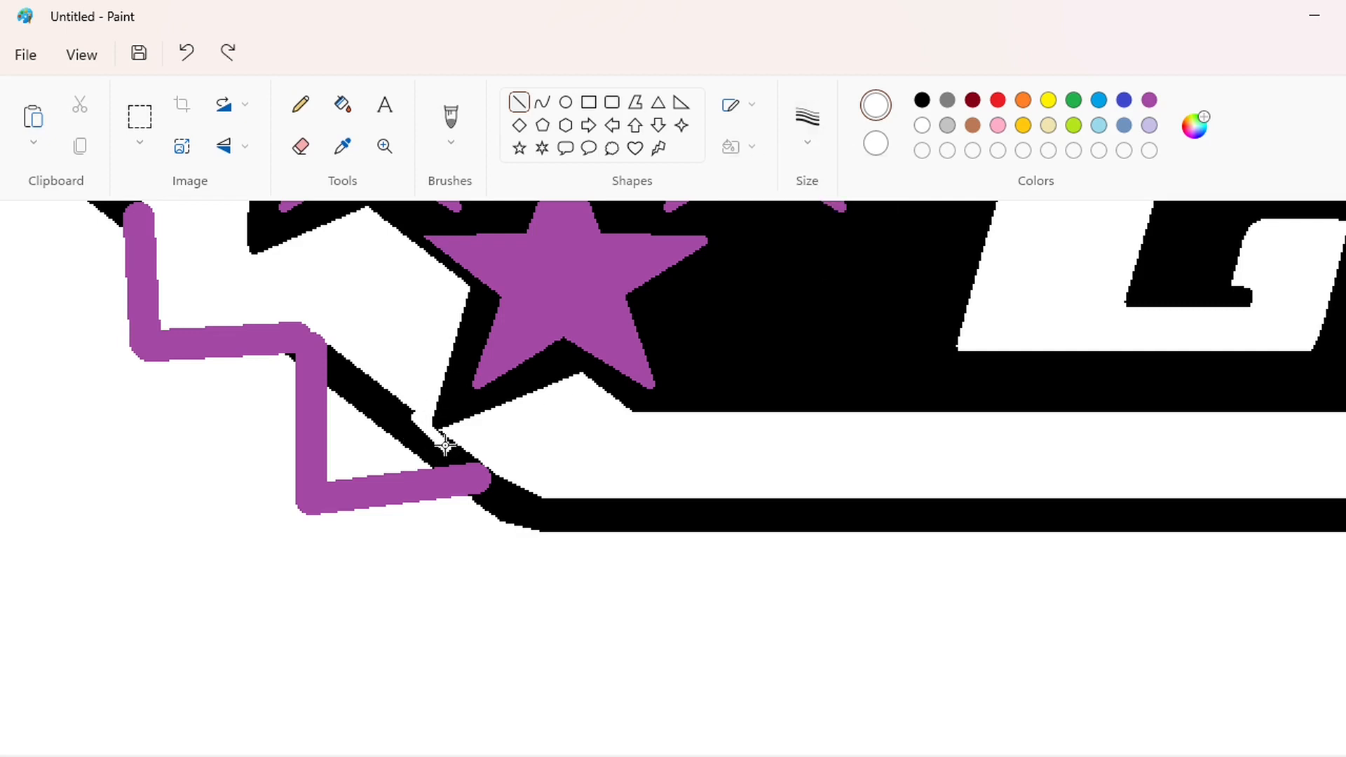
click(530, 424)
click(343, 105)
click(409, 425)
Fill the purple zigzag below the stars black to make it part of the outer outline
click(922, 100)
click(313, 439)
scroll(313, 438, up, 2)
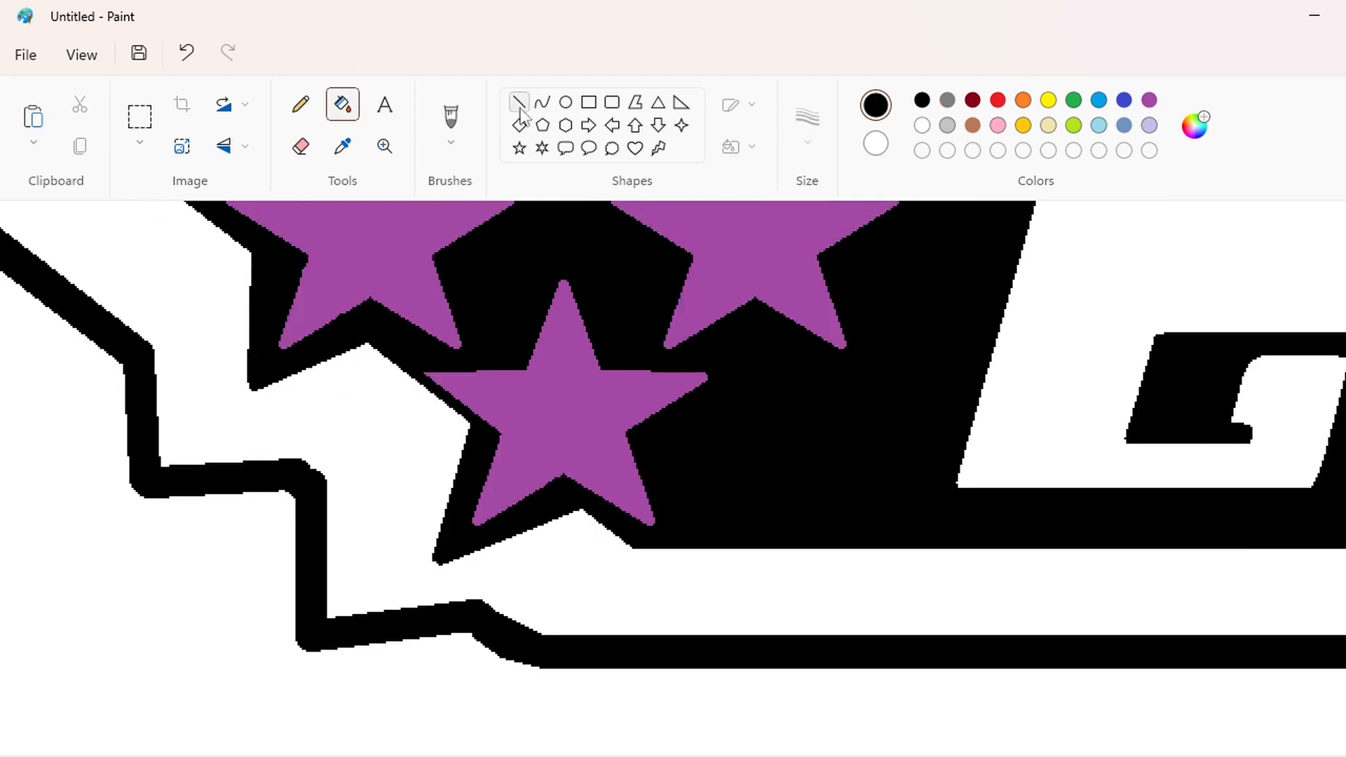
click(519, 102)
scroll(697, 603, down, 3)
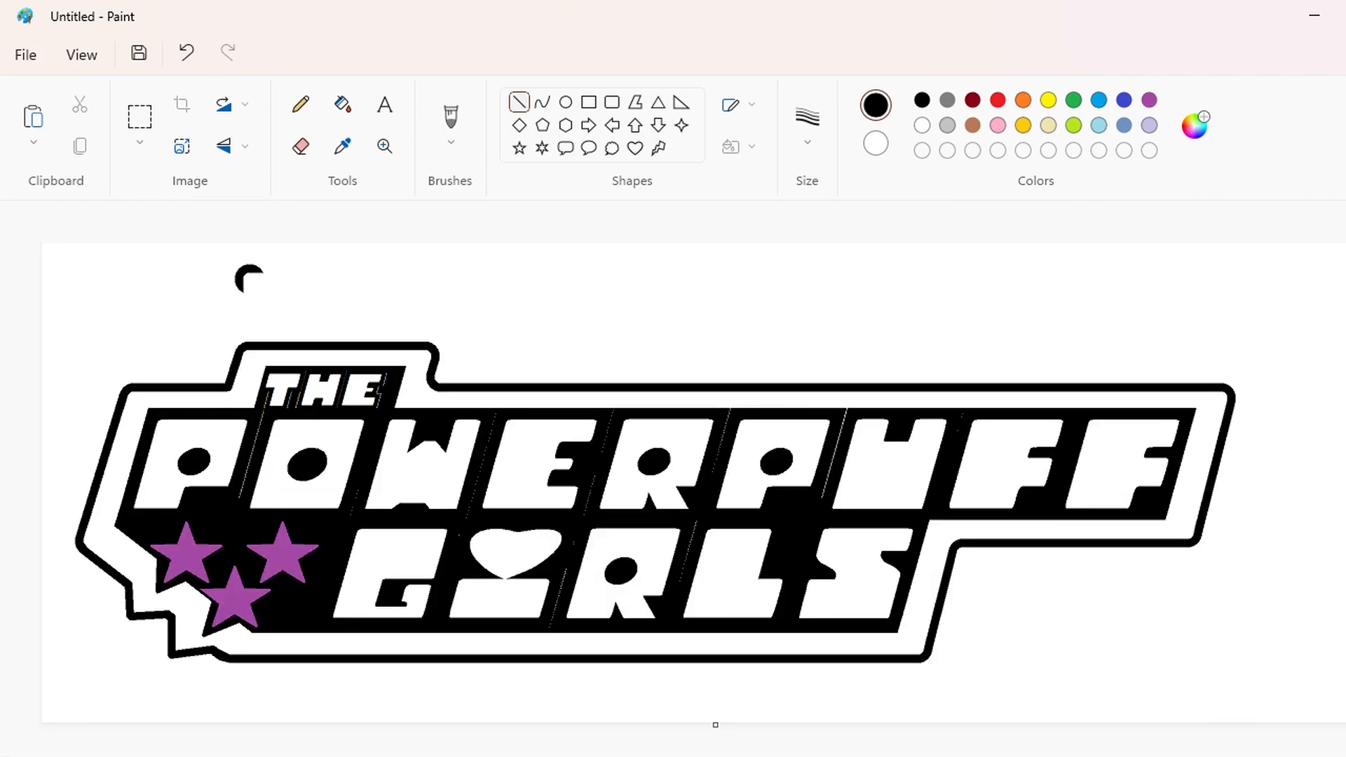
Fill the stray black crescent above the logo white
click(922, 126)
click(342, 104)
click(241, 277)
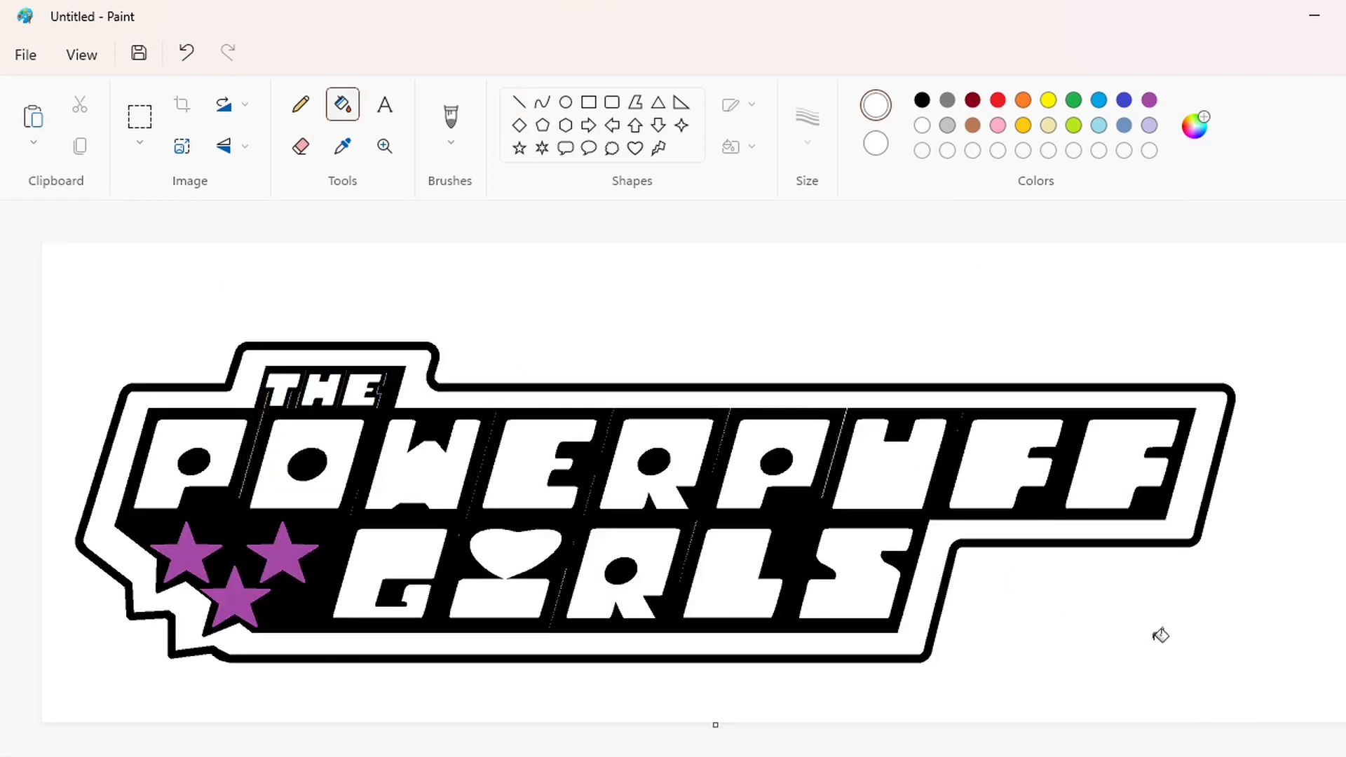
Cover the stray light lines around THE and the first letters of POWERPUFF with 8px black lines
scroll(1161, 636, up, 1)
scroll(951, 599, down, 2)
click(922, 100)
click(519, 102)
click(808, 119)
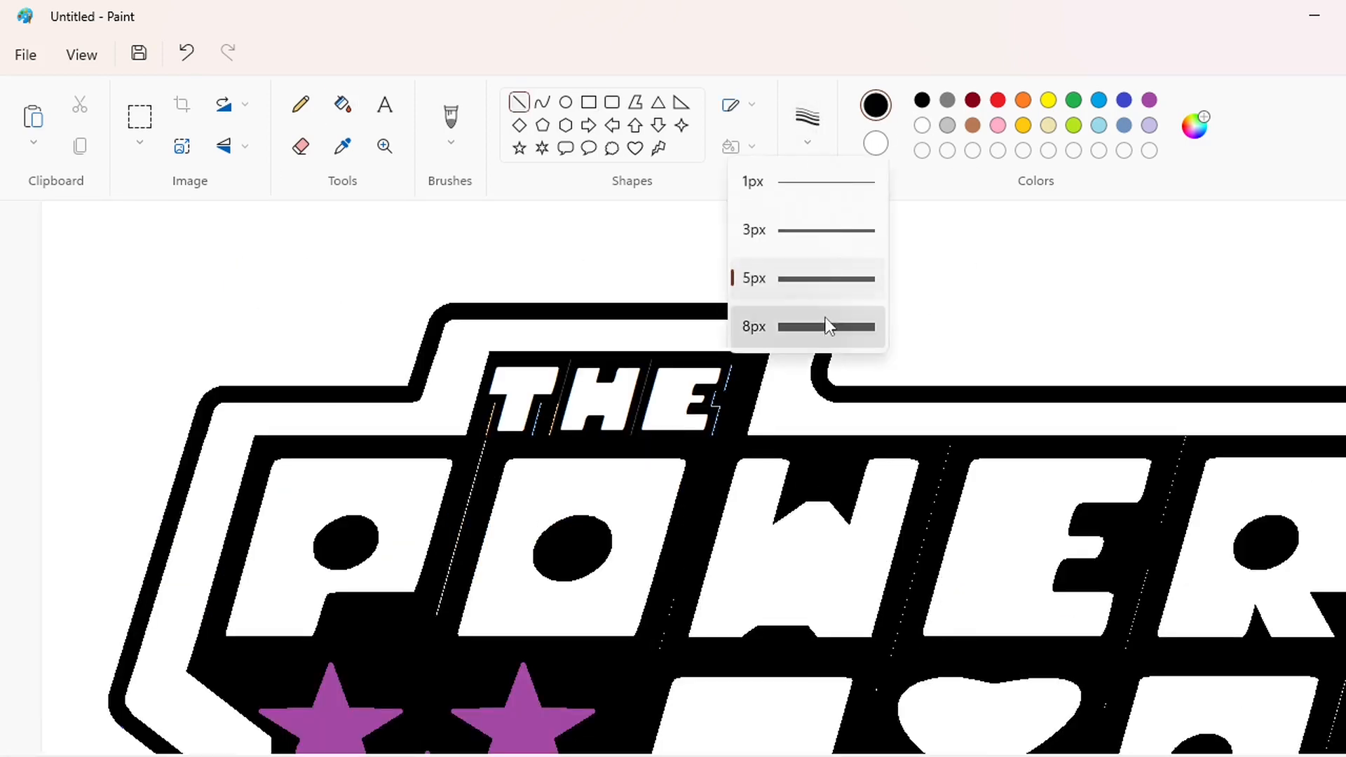
click(827, 324)
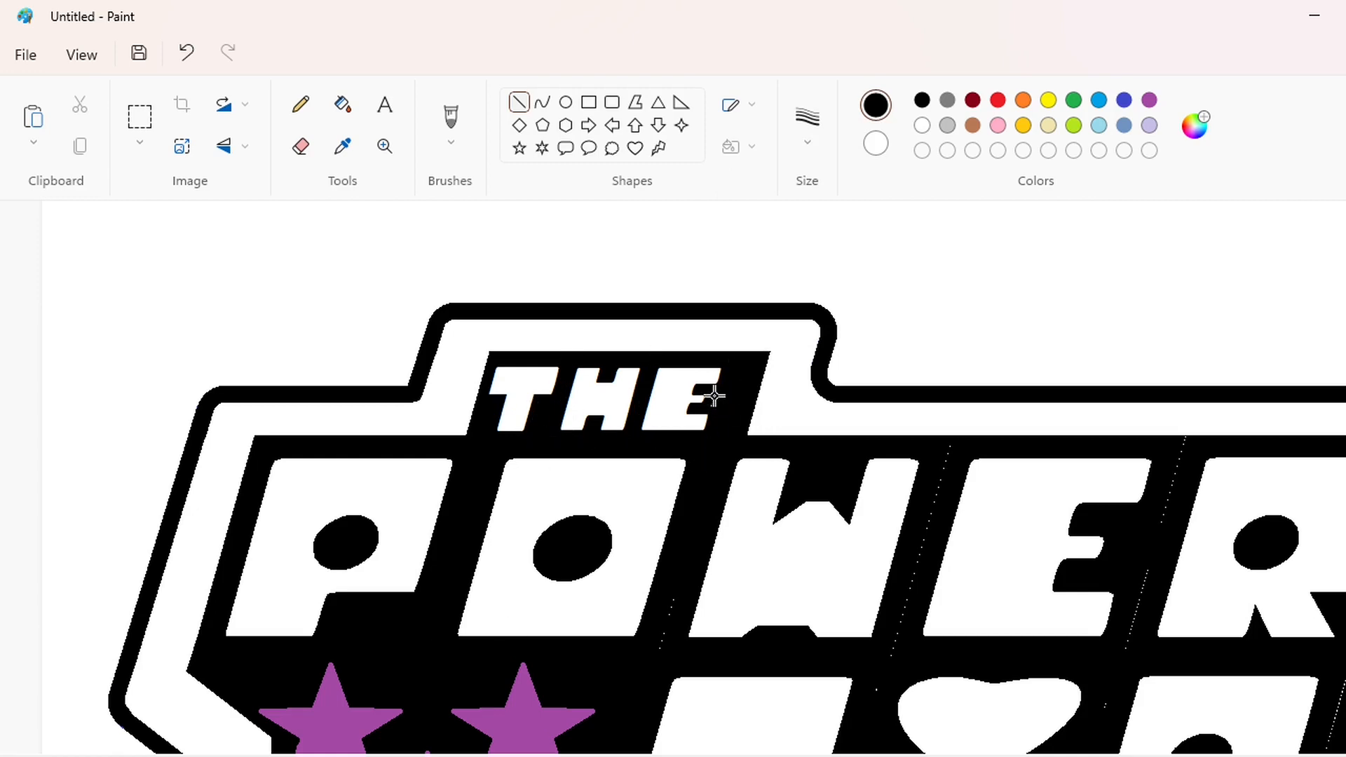
scroll(715, 407, down, 2)
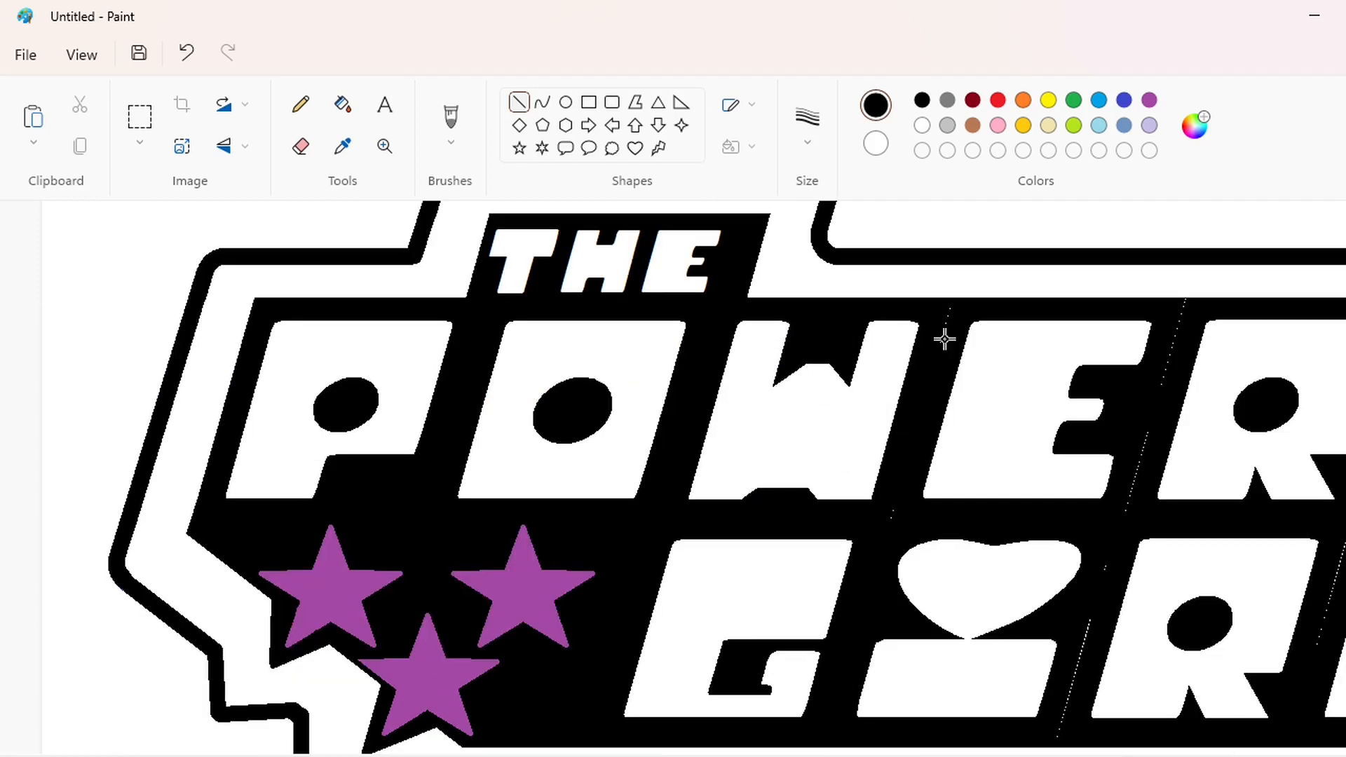
Cover the stray light lines between the remaining letters of POWERPUFF with black lines
scroll(864, 712, right, 6)
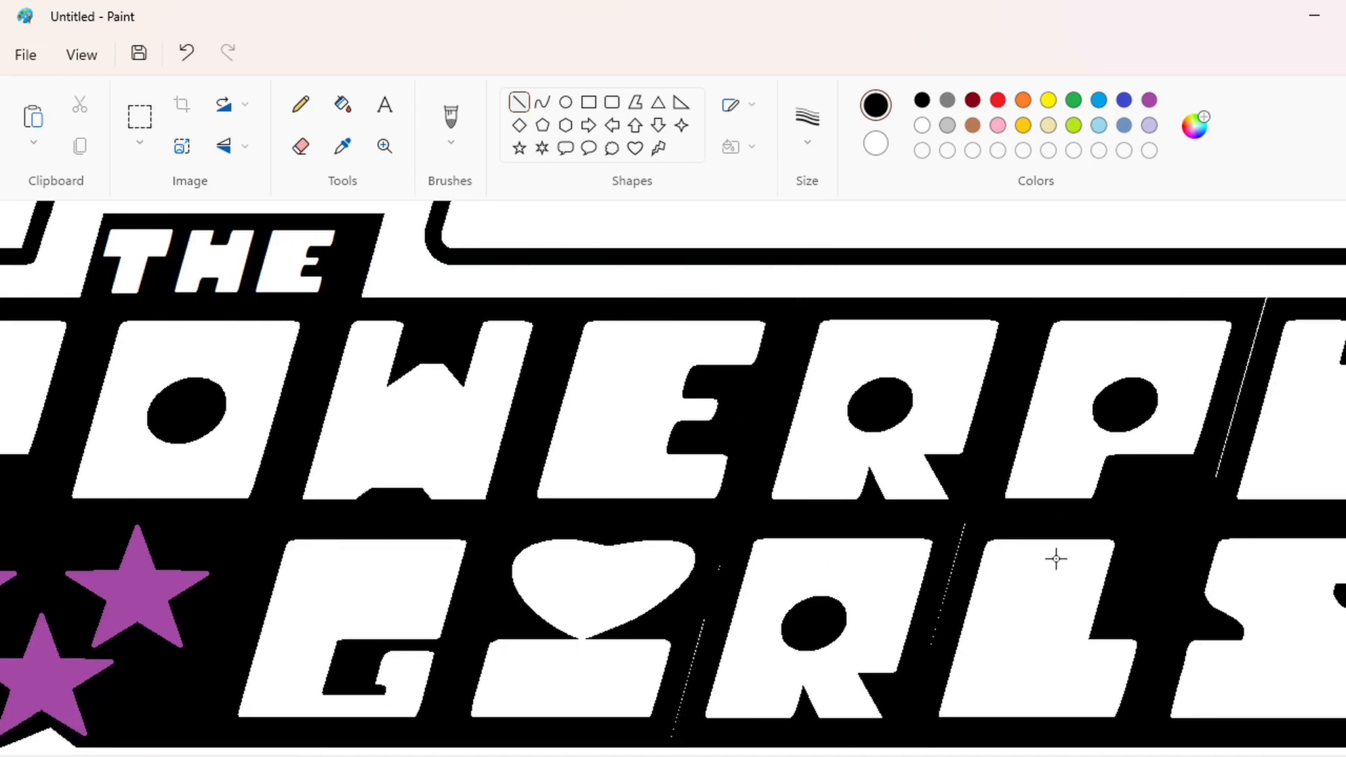
scroll(1056, 559, right, 6)
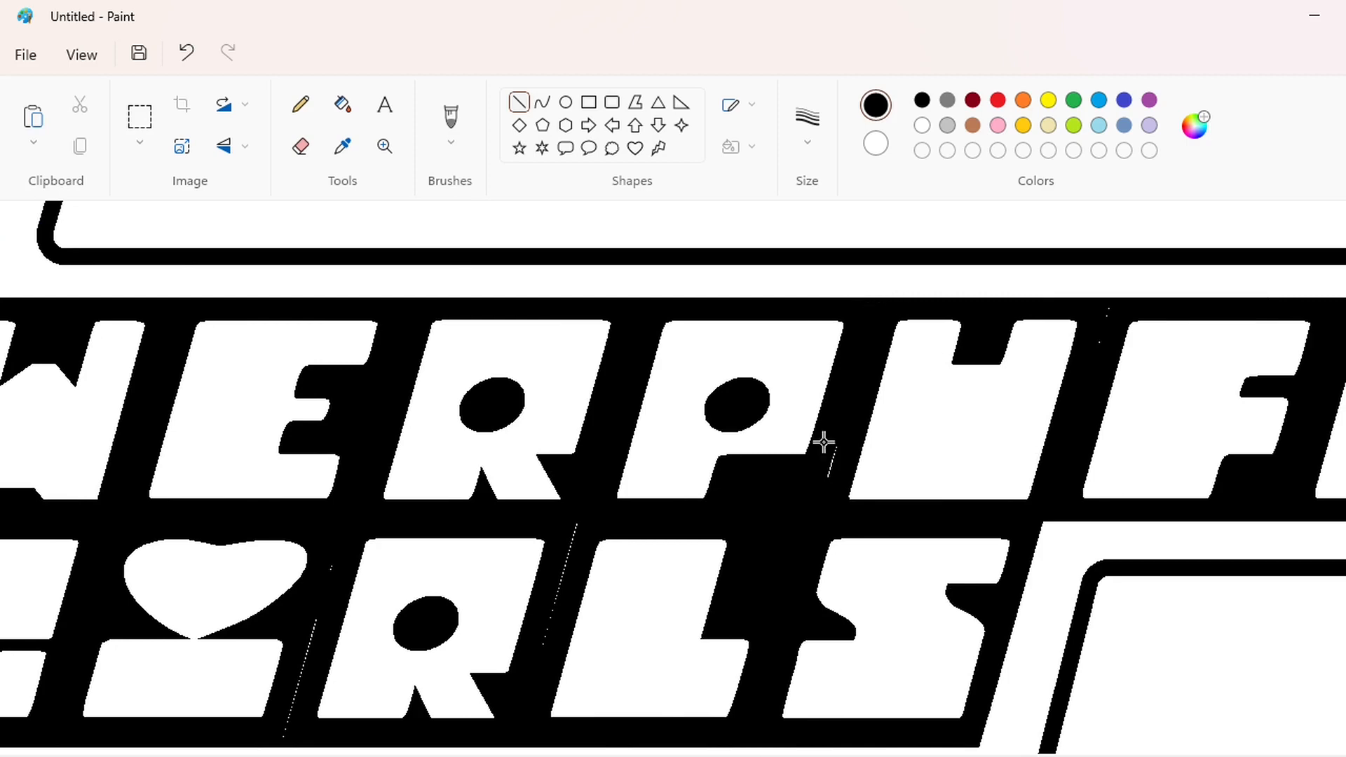
scroll(774, 305, right, 5)
Cover the stray dotted lines between the letters of GIRLS with black lines
scroll(678, 387, down, 2)
scroll(678, 387, left, 6)
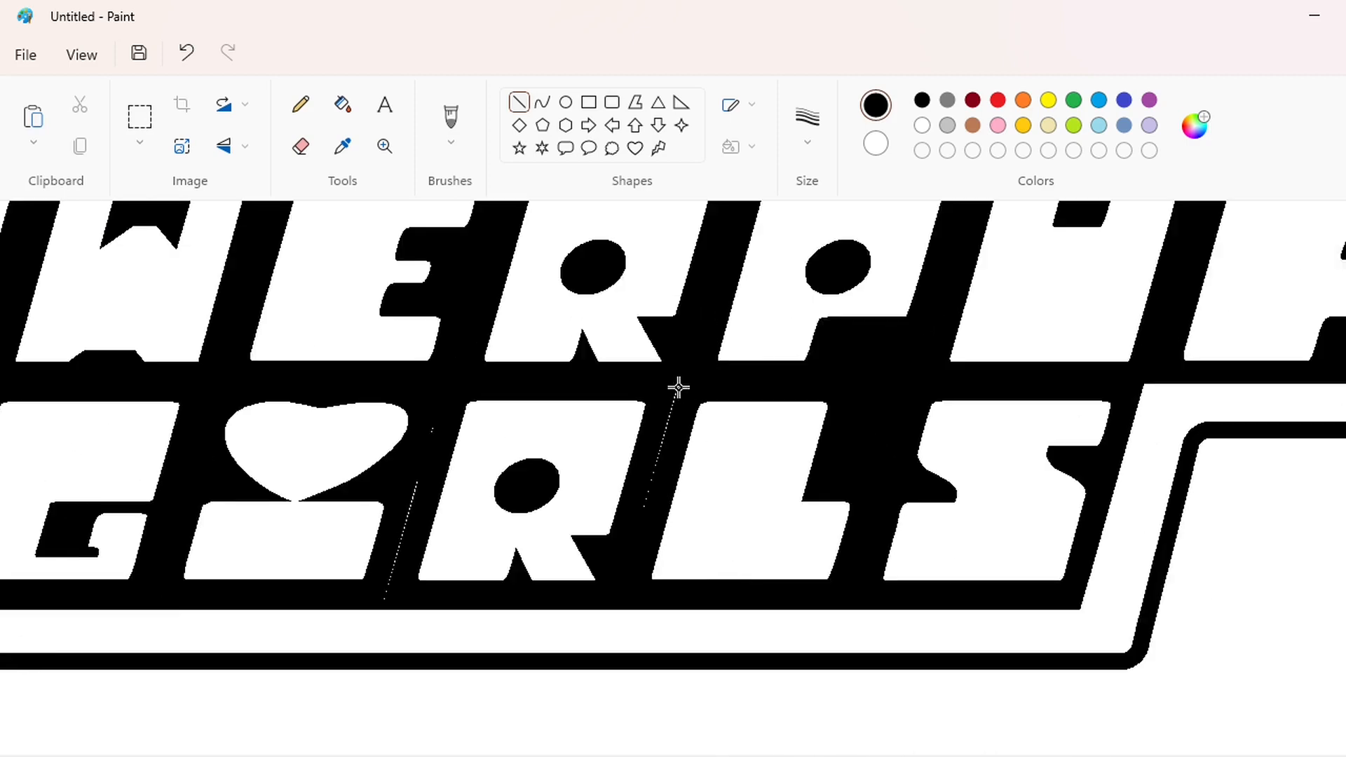
scroll(700, 741, left, 7)
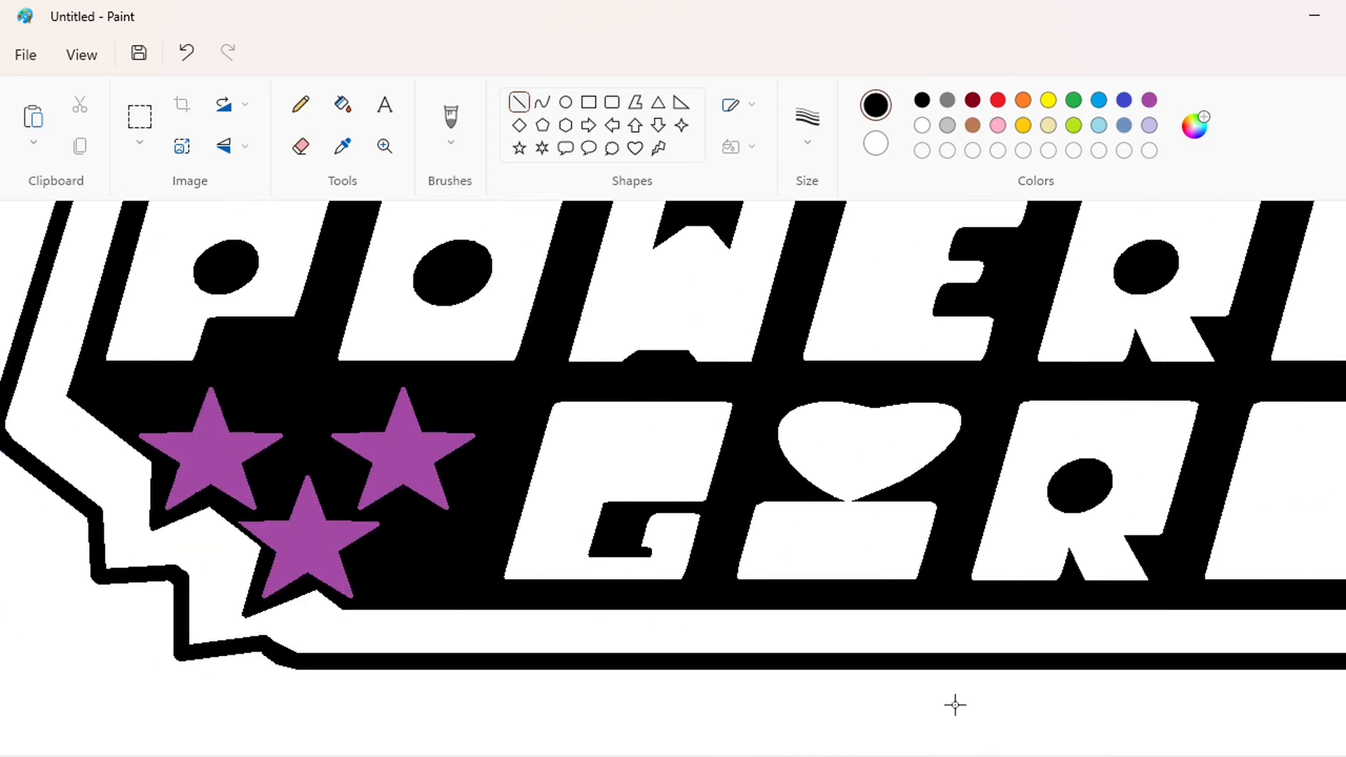
Copy a rectangular selection enclosing the whole logo and clear the selection
scroll(792, 499, down, 2)
scroll(792, 499, up, 1)
click(142, 119)
mouse_move(46, 254)
mouse_down()
mouse_move(1101, 716)
mouse_move(1323, 721)
mouse_up()
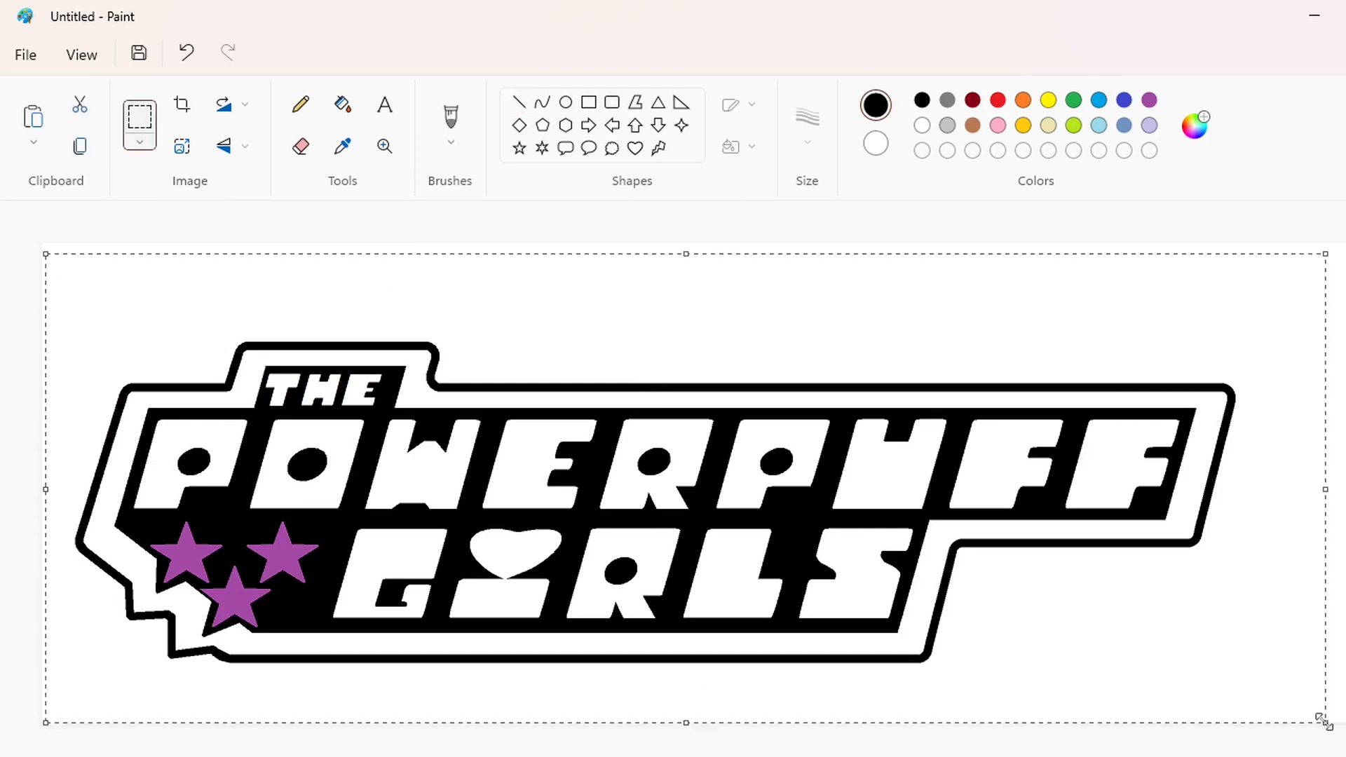
key(Escape)
Cover the whole logo with a white rectangle that has a solid white fill
click(590, 102)
click(922, 125)
click(740, 156)
click(698, 233)
drag(65, 293, 1326, 680)
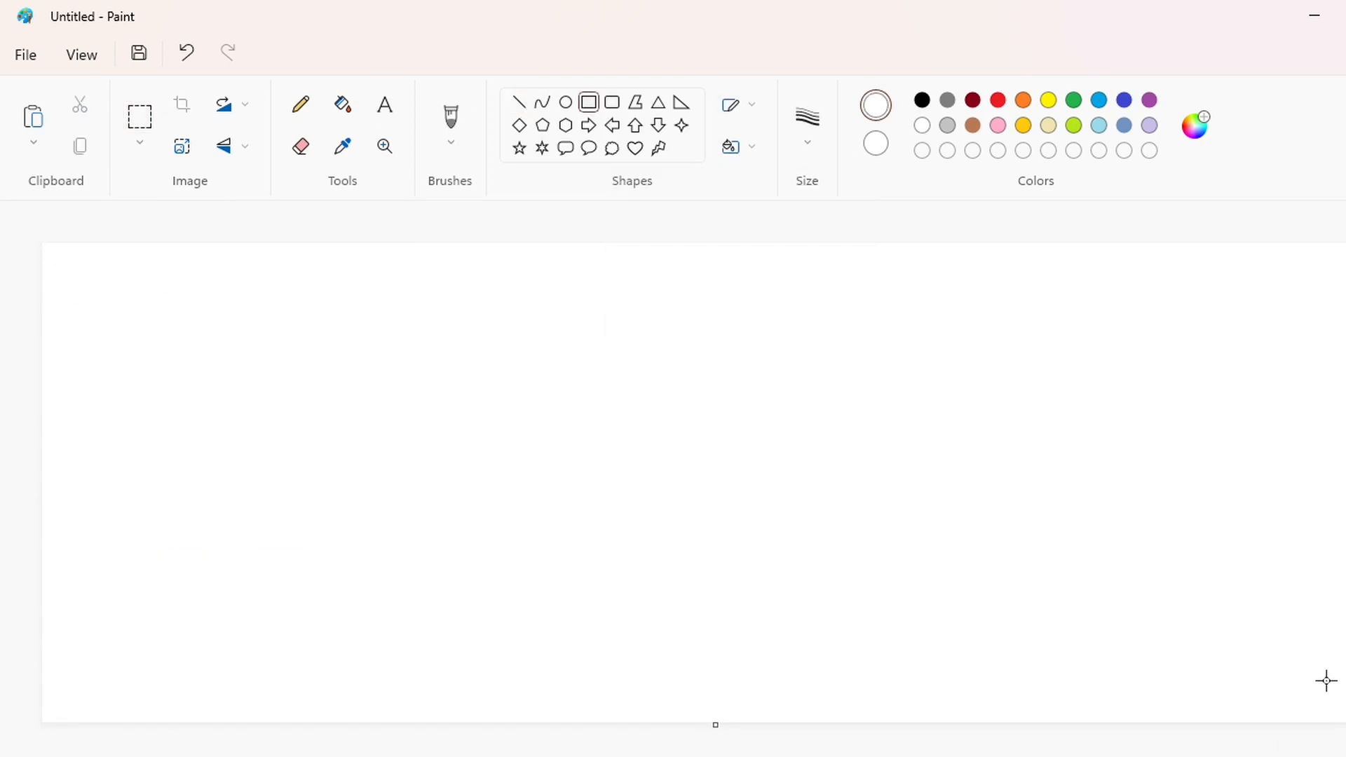
Paste the copied logo and place it slightly higher on the blank canvas
key(ctrl+v)
drag(612, 561, 630, 524)
click(1023, 686)
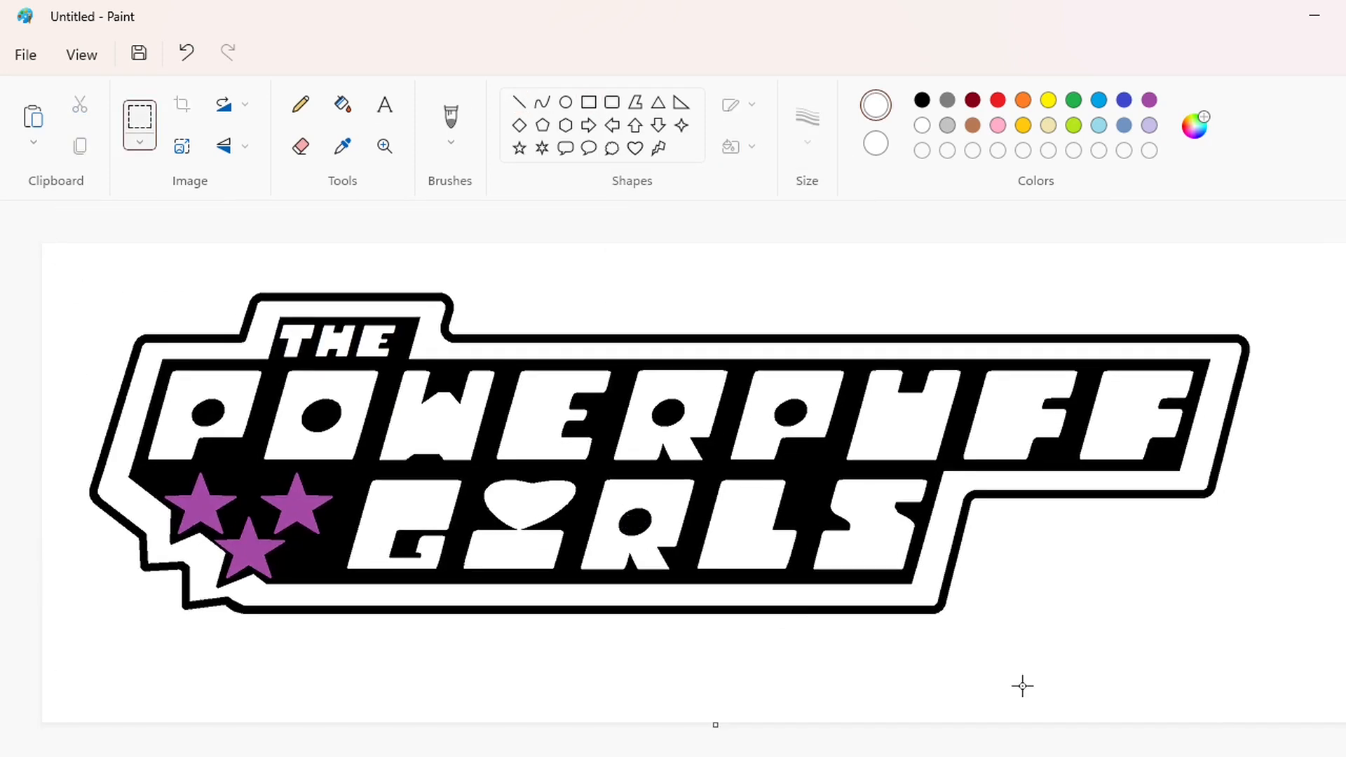
Add a custom bright magenta-pink to the palette
click(998, 125)
click(1195, 124)
mouse_move(684, 348)
mouse_down()
mouse_move(653, 234)
mouse_move(666, 225)
mouse_move(655, 255)
mouse_up()
click(634, 669)
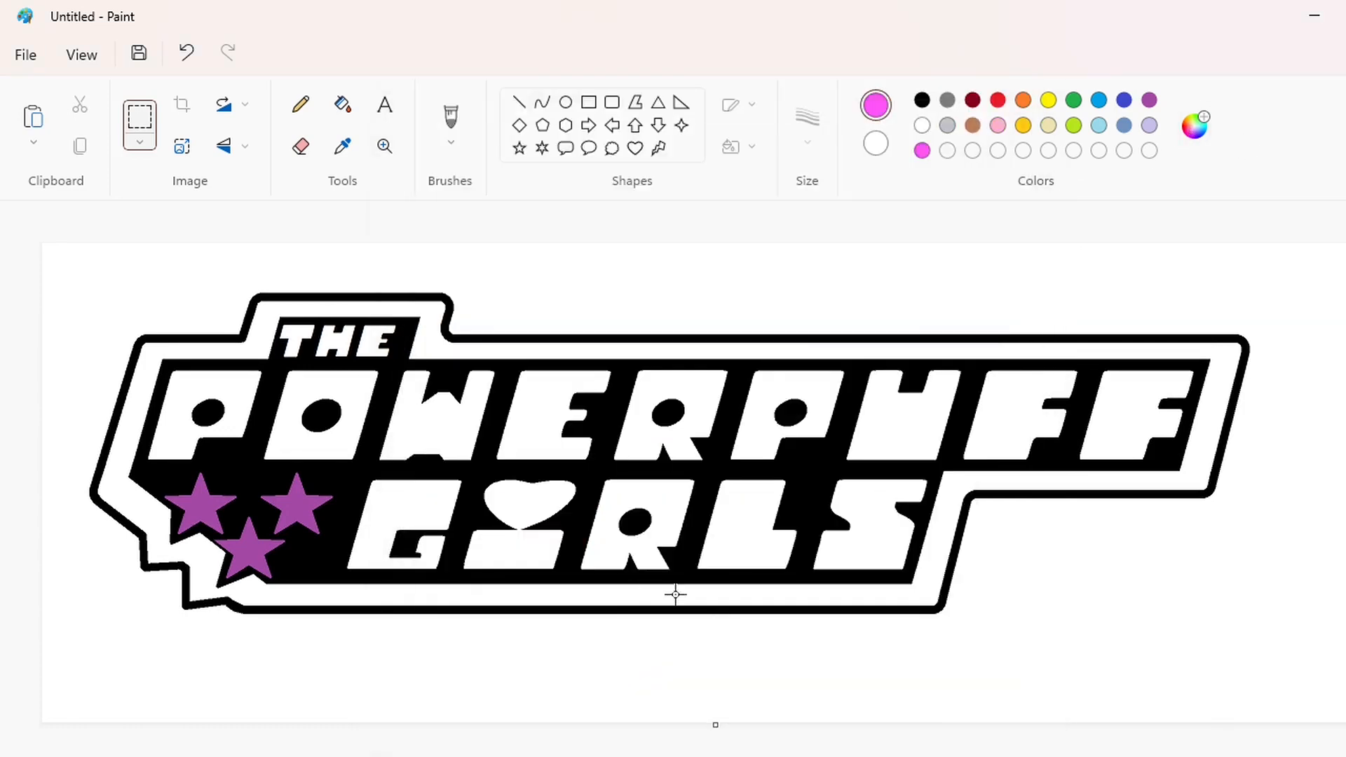
Fill the three stars yellow
click(1048, 102)
click(342, 104)
click(202, 506)
click(297, 505)
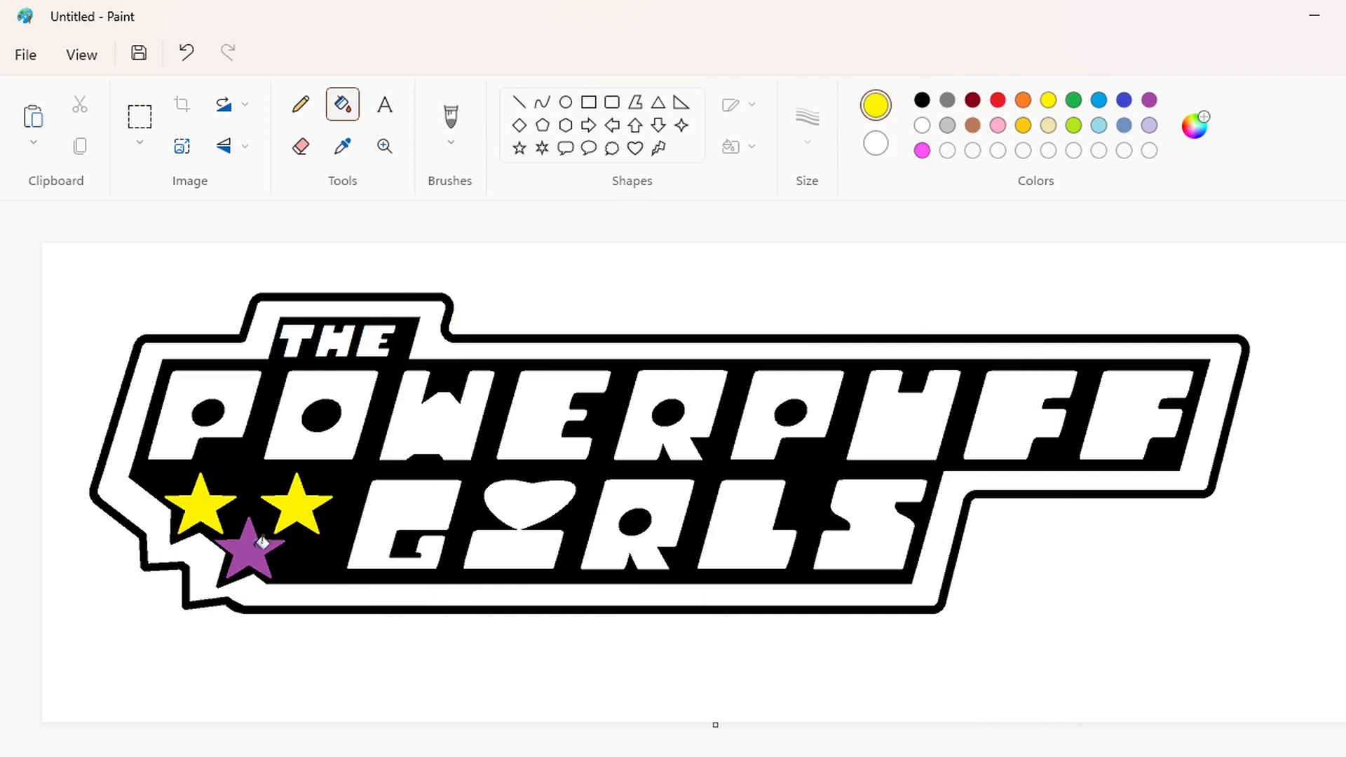
click(249, 552)
Fill the letters of THE with the custom pink
click(923, 151)
click(298, 331)
click(339, 334)
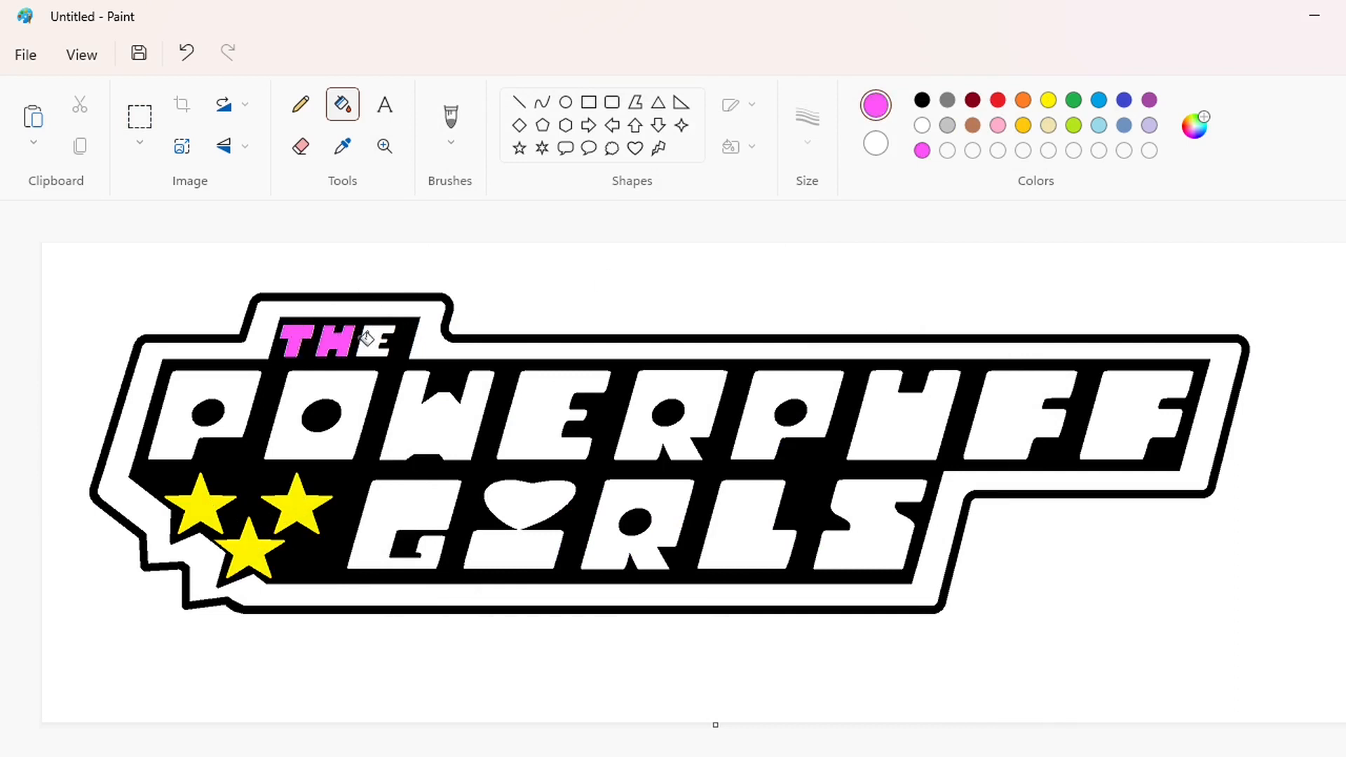
click(367, 339)
Fill all nine letters of POWERPUFF with the custom pink
click(243, 392)
click(305, 391)
click(430, 415)
click(507, 423)
click(697, 430)
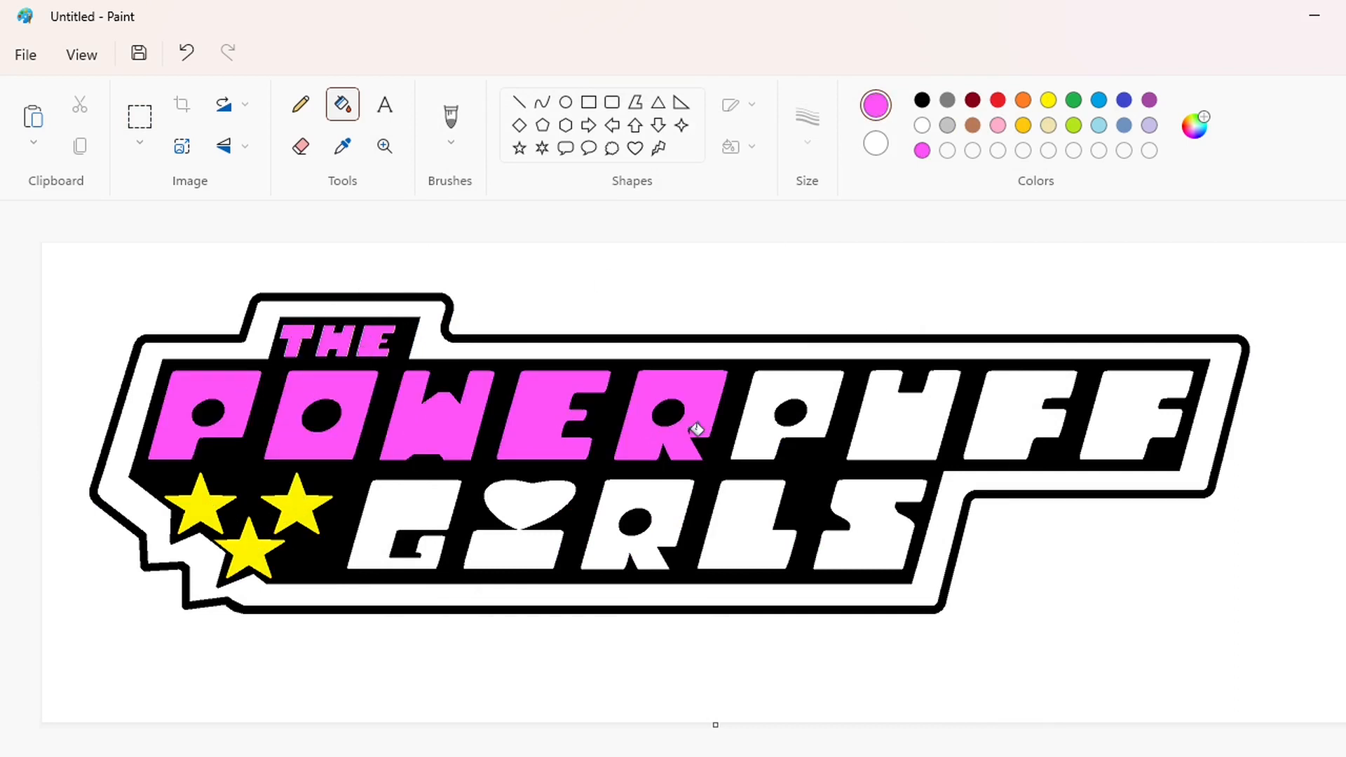
click(768, 410)
click(891, 420)
click(1010, 424)
click(1123, 425)
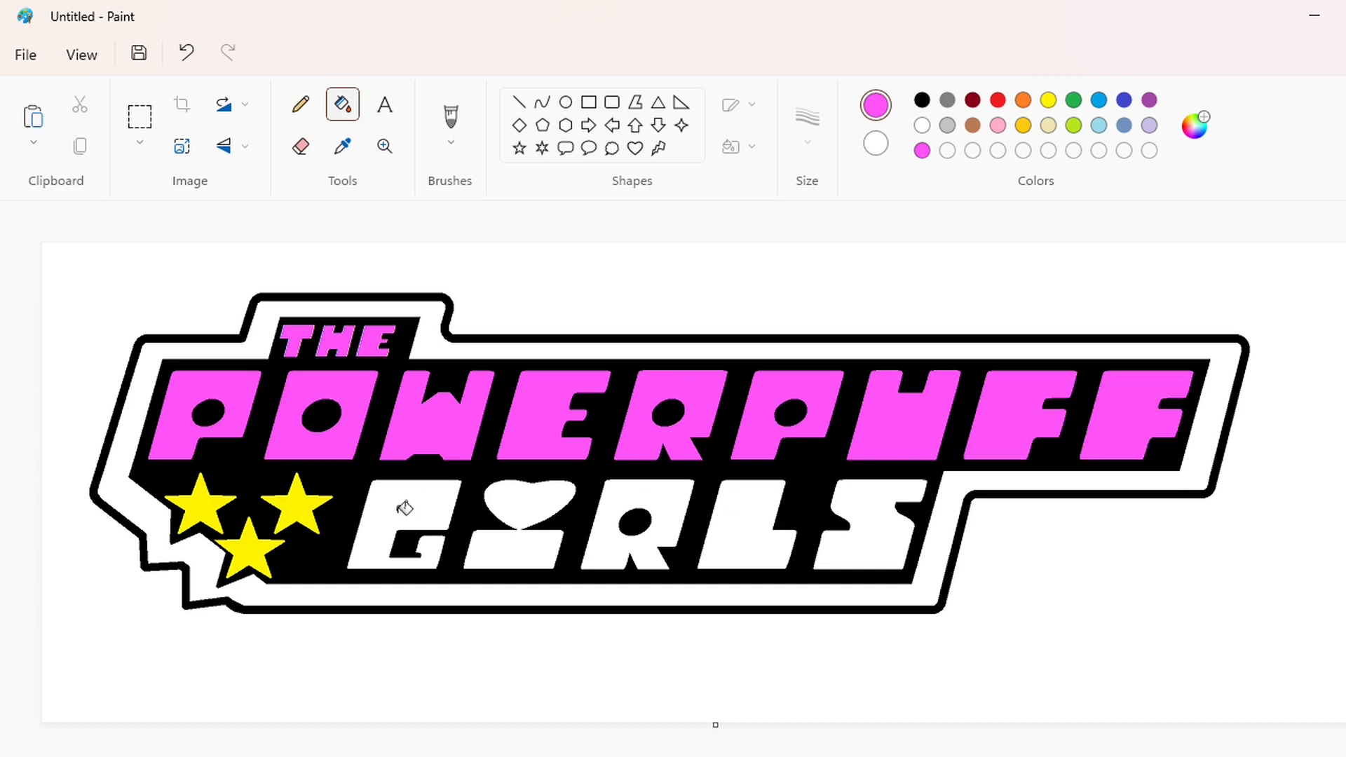
Fill the letters of GIRLS, including the heart-topped I, with the custom pink
click(407, 508)
click(508, 500)
click(610, 516)
click(735, 520)
click(844, 515)
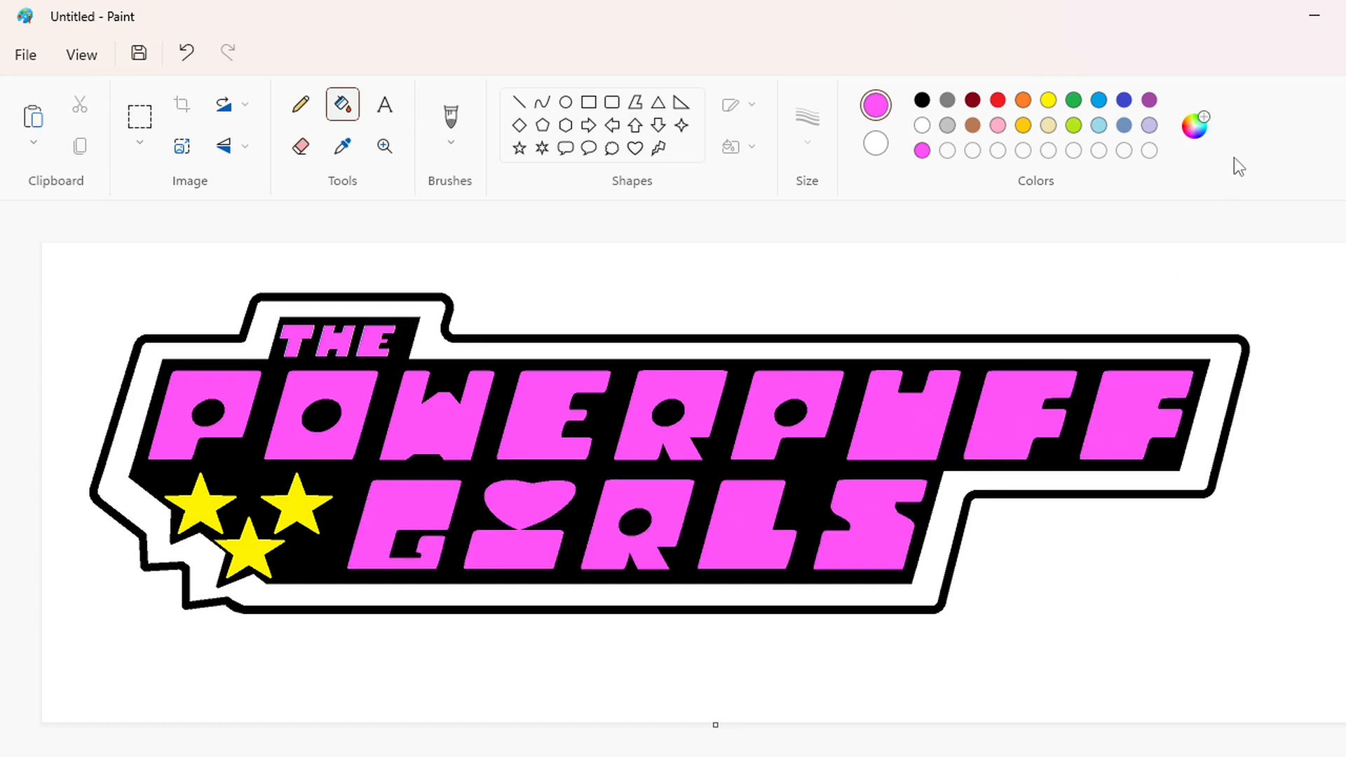